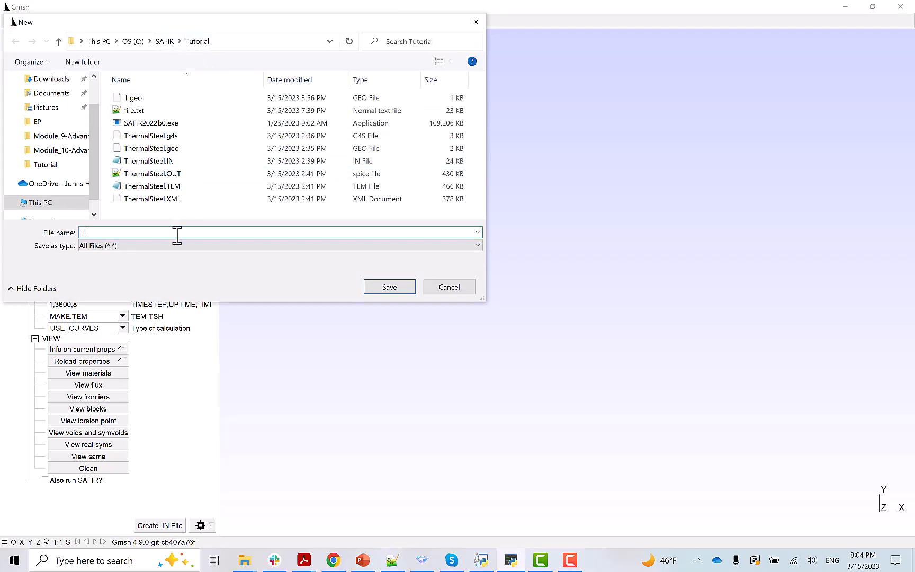
Create a new geometry file named ThermalConcrete with the .geo extension, using the OpenCASCADE kernel
text(hermalConcrete)
click(392, 288)
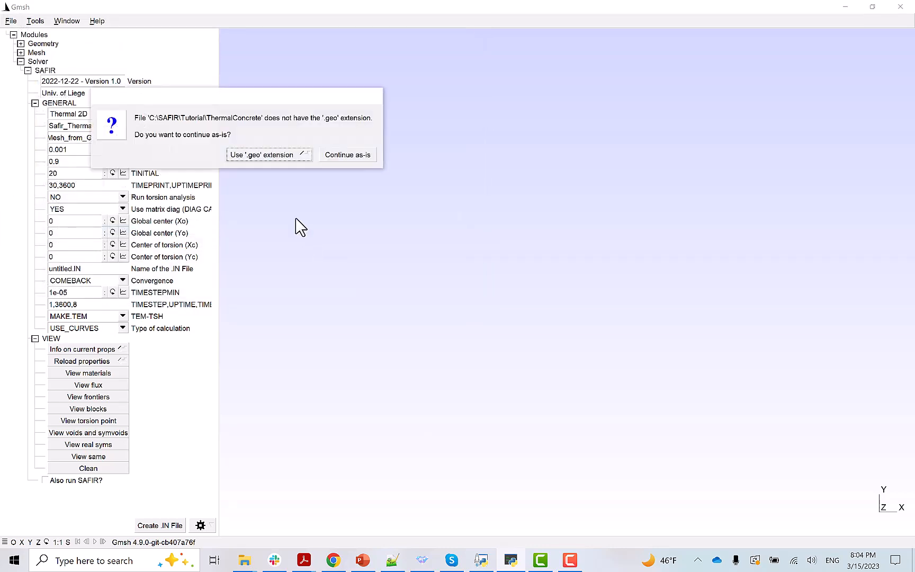
click(258, 159)
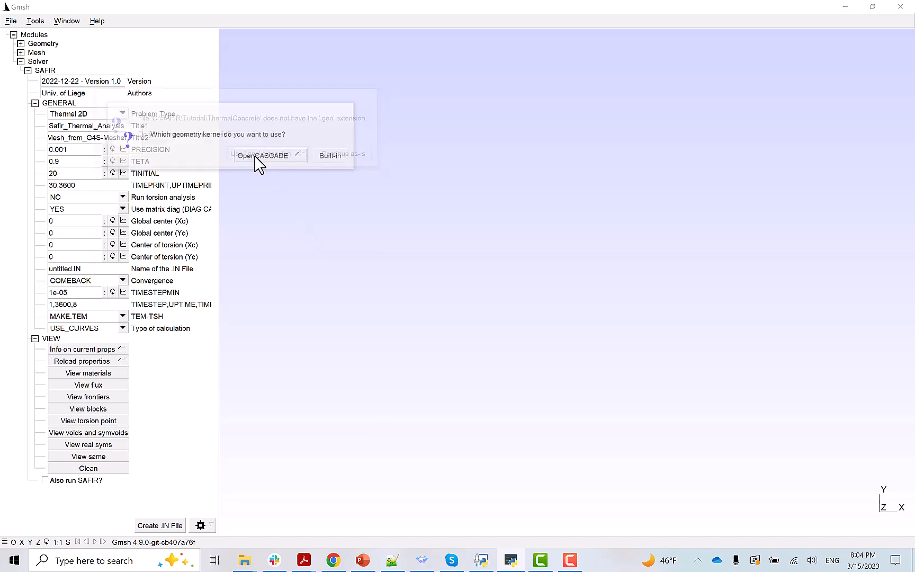
click(260, 158)
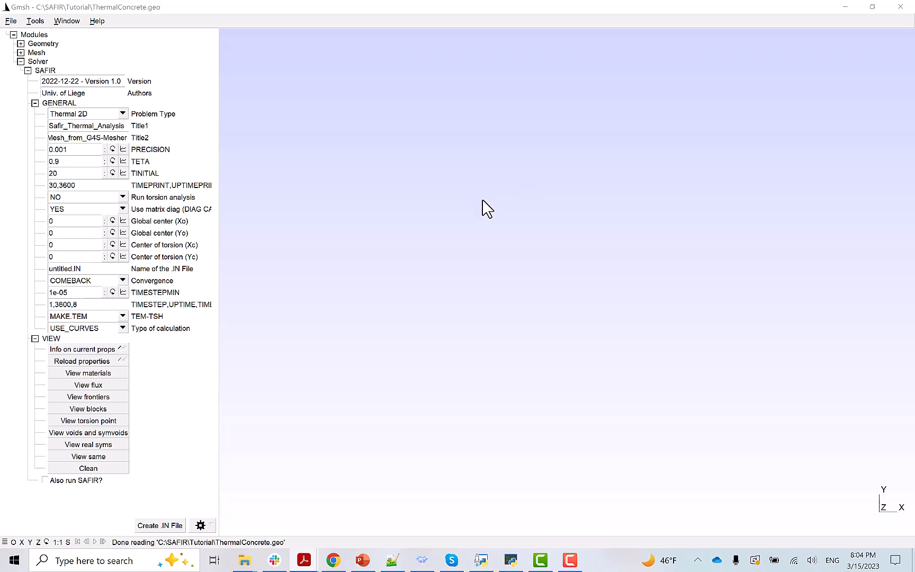
Add an elementary point at X -0.15, Y -0.15, Z 0 with a prescribed mesh size of 1
click(20, 44)
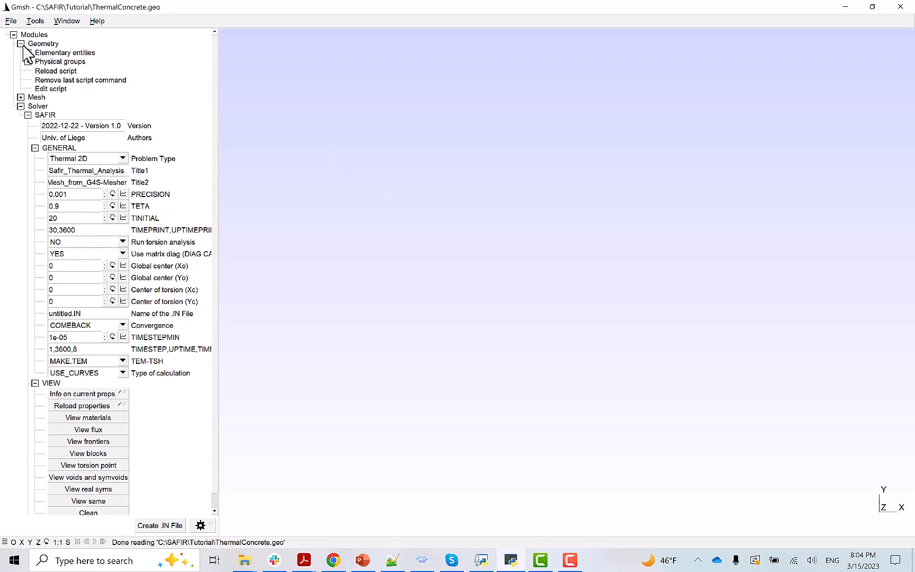
click(28, 53)
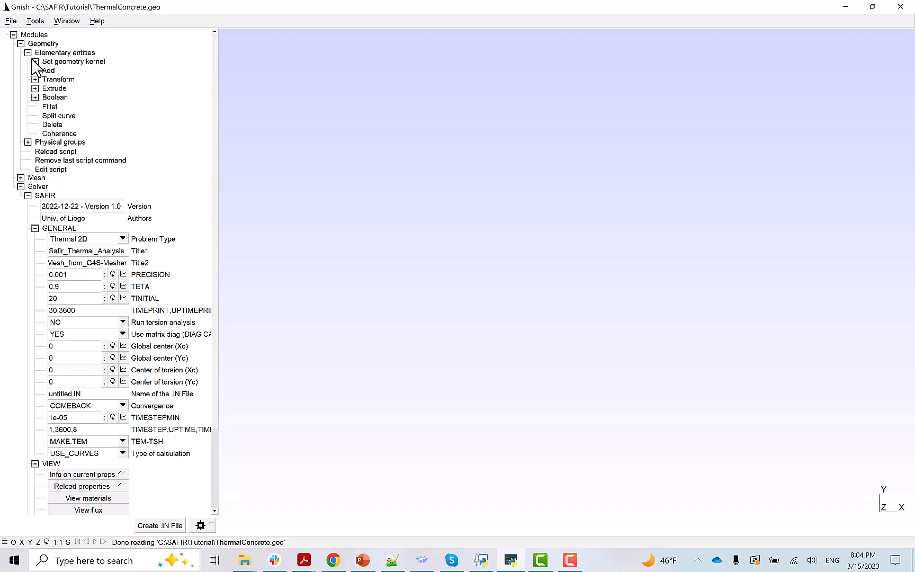
click(35, 71)
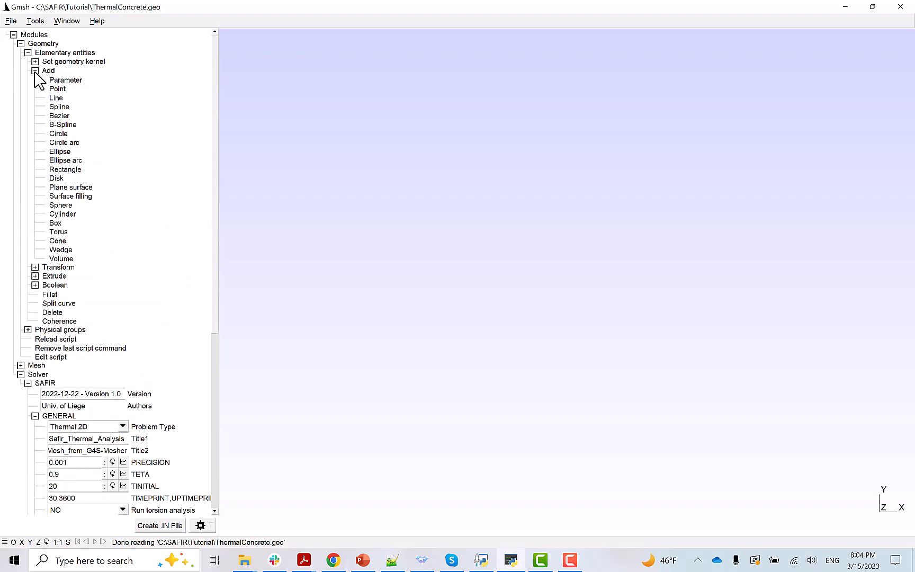
click(57, 89)
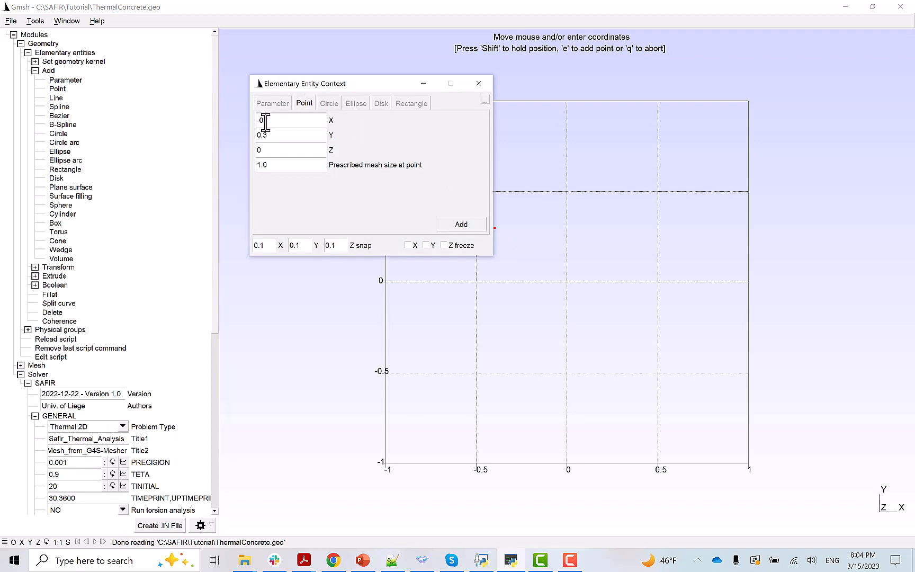
text(5)
click(275, 135)
key(BackSpace)
key(BackSpace)
key(BackSpace)
text(-0.1)
click(273, 165)
key(BackSpace)
key(BackSpace)
key(BackSpace)
text(1.)
click(461, 225)
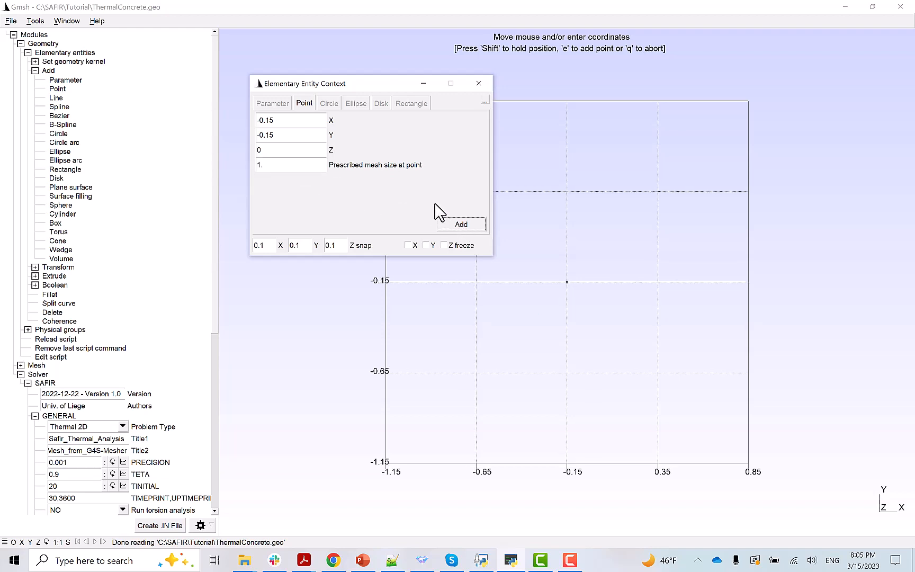
Add two more corner points at (0.15, -0.15, 0) and (0.15, 0.15, 0)
click(261, 121)
key(BackSpace)
click(466, 224)
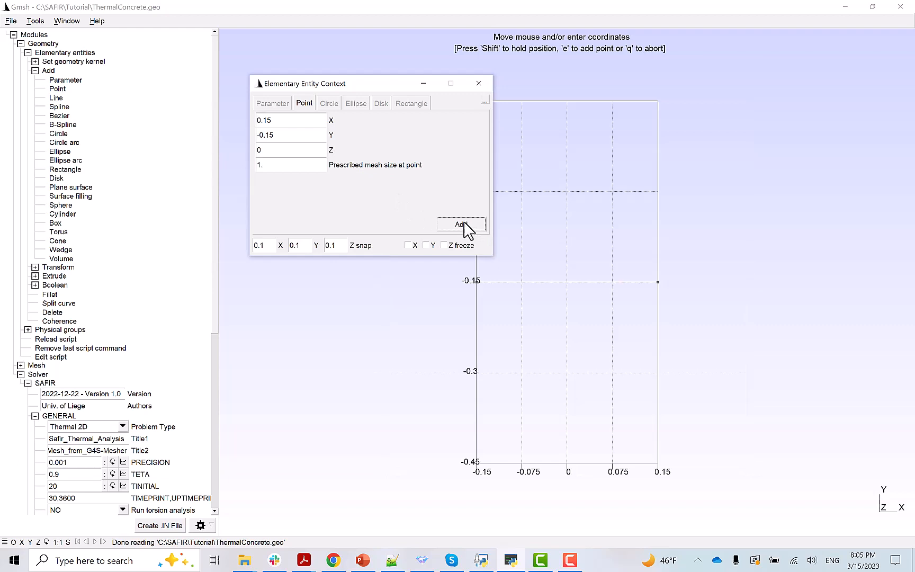
click(262, 135)
key(BackSpace)
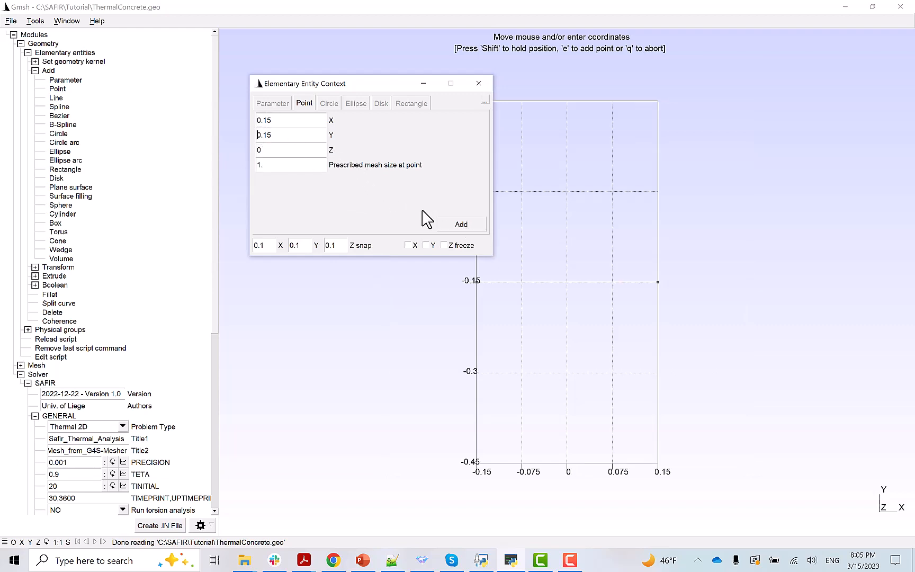
click(450, 223)
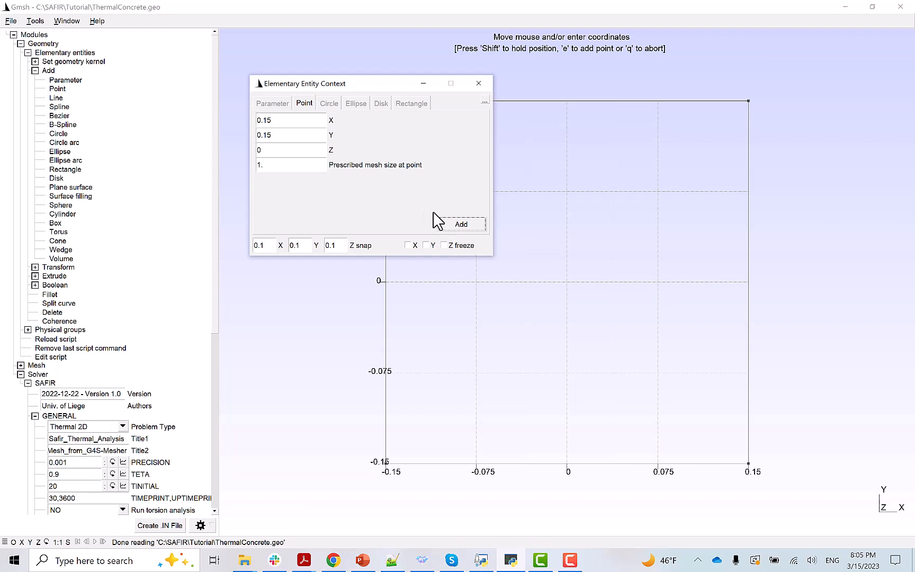
Add a point at the middle of the section's upper edge, at X 0, Y 0.15
click(261, 122)
text(-)
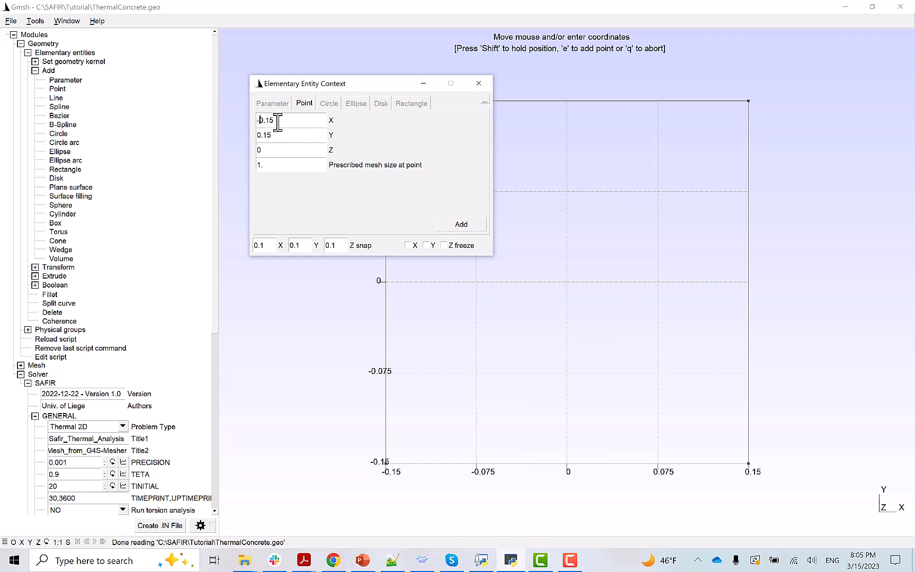
key(BackSpace)
key(Right)
key(Right)
key(Right)
key(BackSpace)
text(0)
click(464, 225)
Add the last corner point at X -0.15, Y 0.15 and finish adding points
key(BackSpace)
key(BackSpace)
key(BackSpace)
text(-0.15)
click(459, 224)
drag(348, 78, 332, 136)
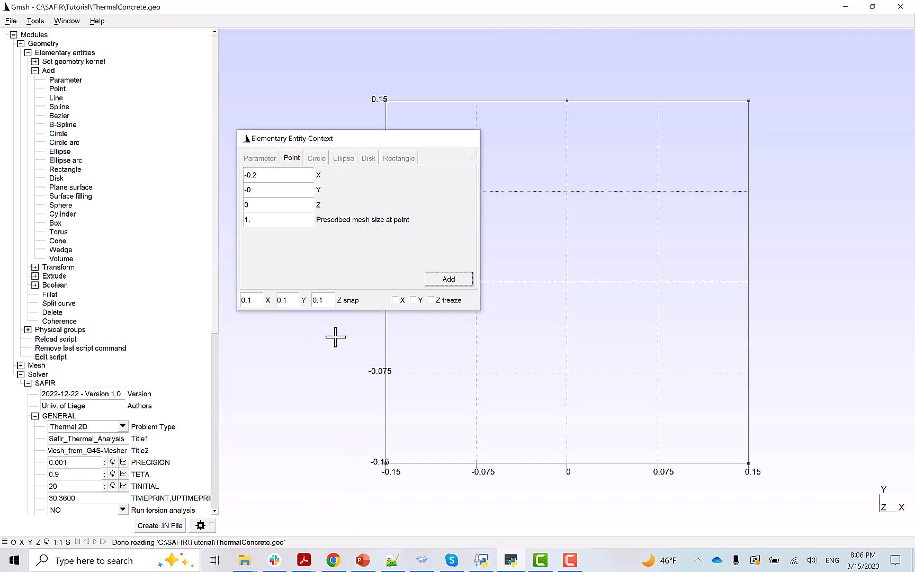
key(q)
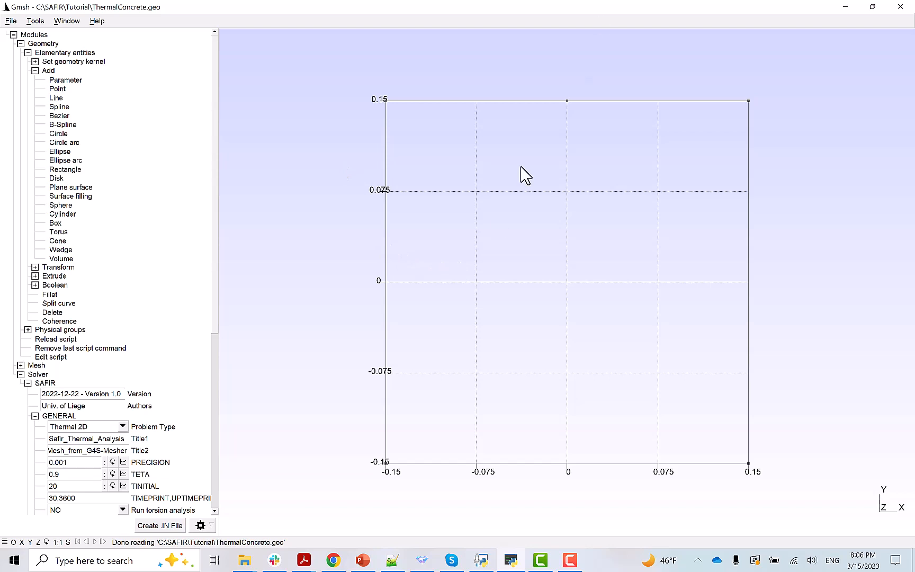
Turn on point labels in the geometry visibility options
click(39, 22)
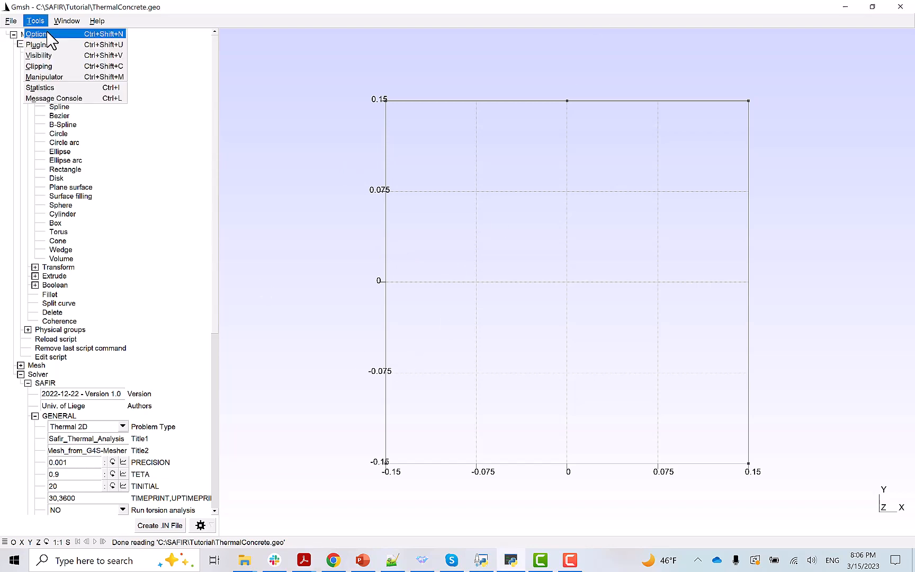
click(48, 33)
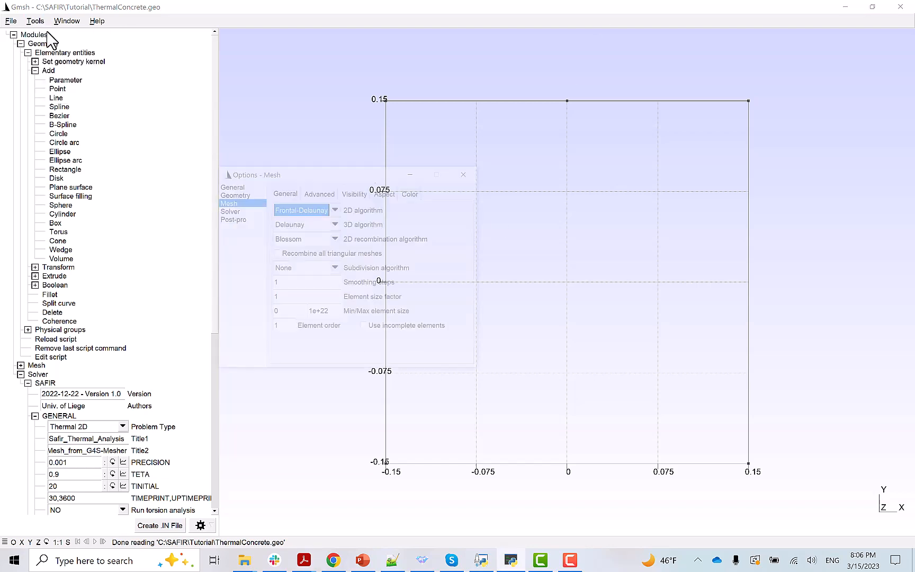
click(237, 193)
click(283, 194)
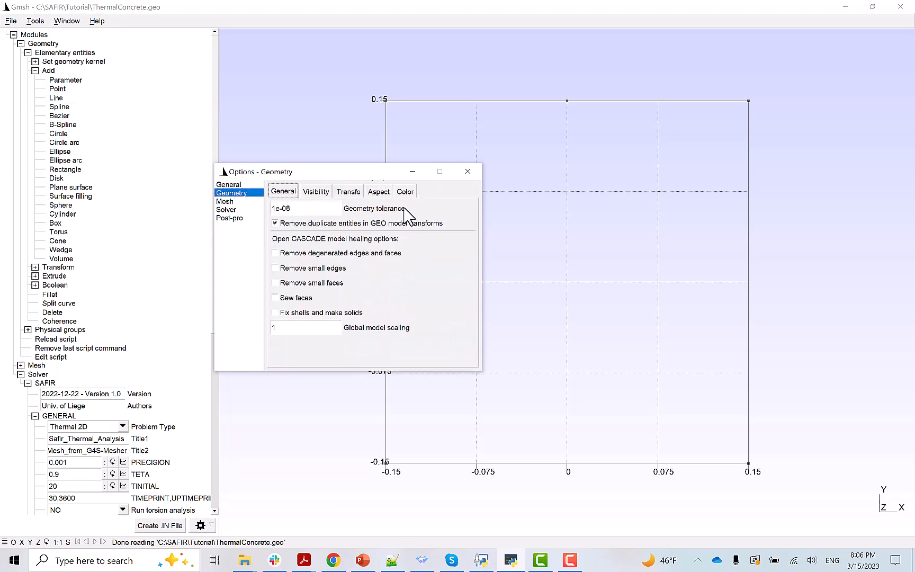
click(315, 192)
click(378, 208)
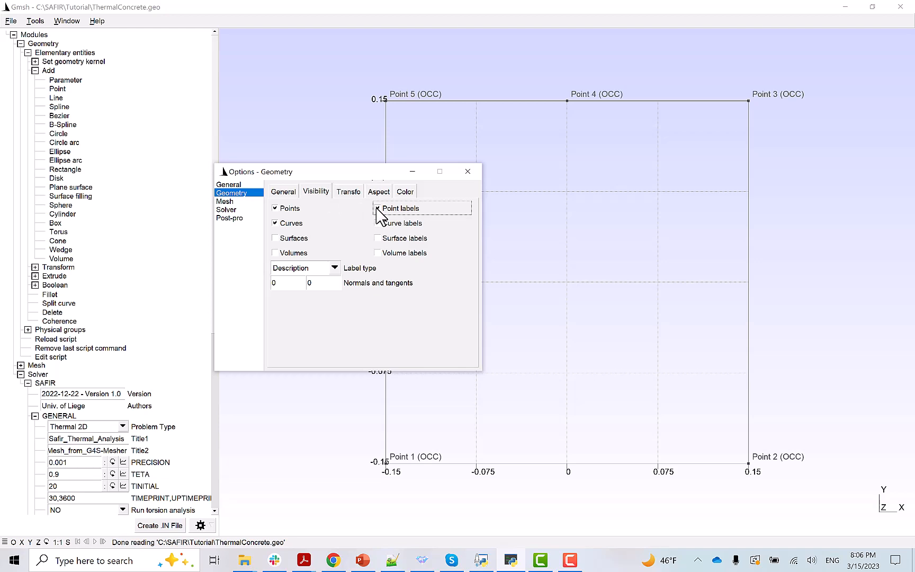
click(466, 172)
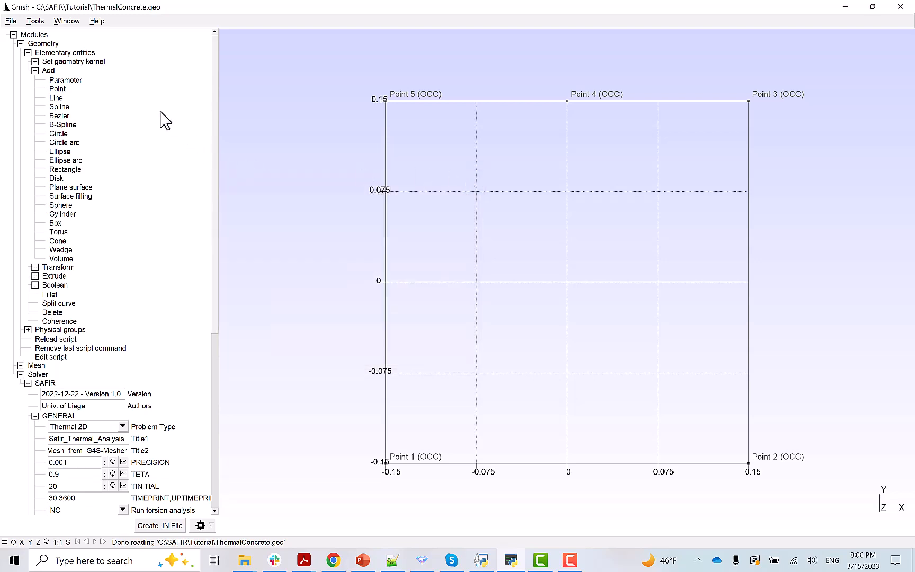
Draw straight lines joining Points 1, 2, 3, 4 and 5 in order and back to Point 1 to close the square outline
click(56, 98)
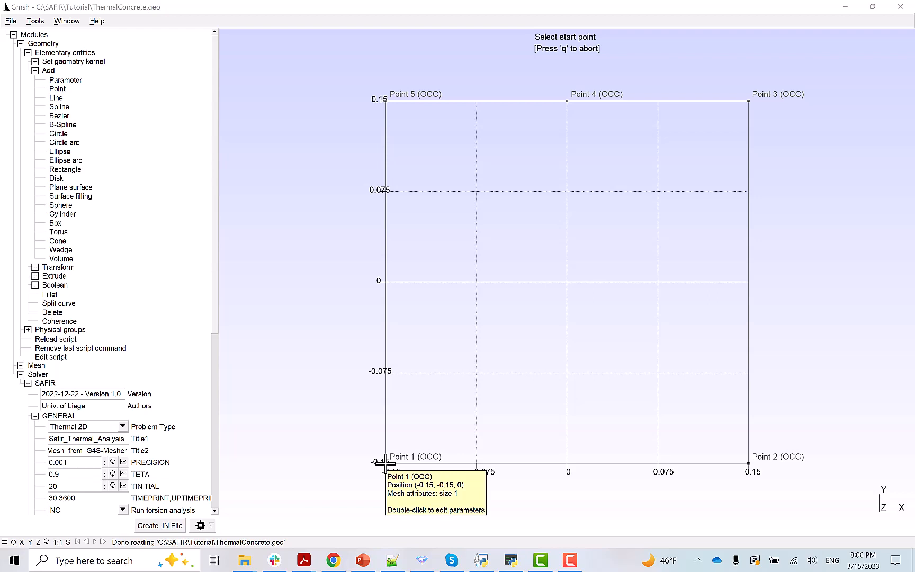
click(385, 463)
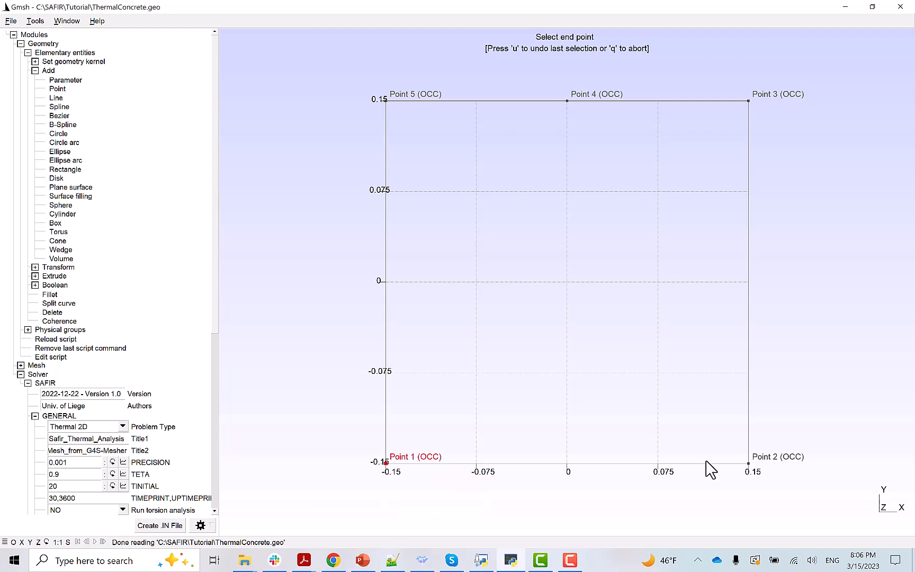
click(749, 464)
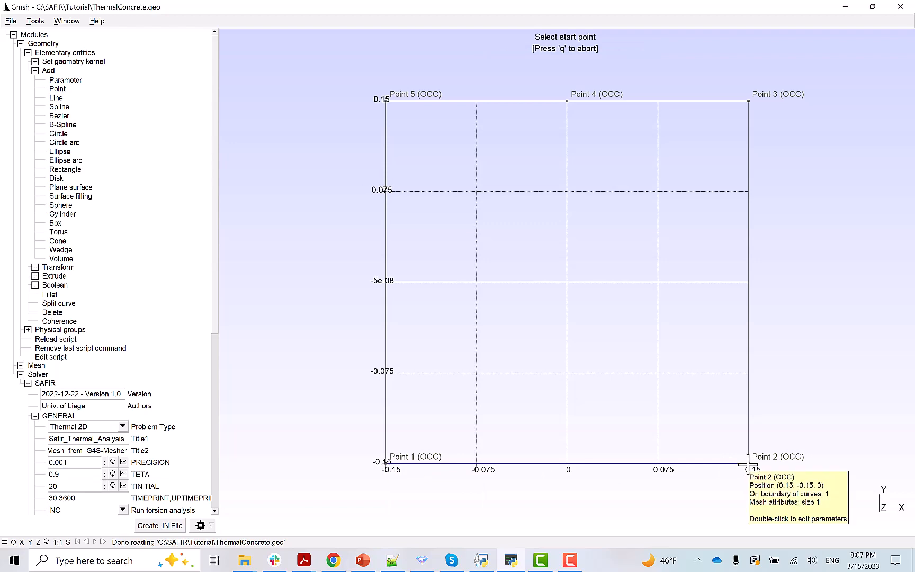
click(748, 464)
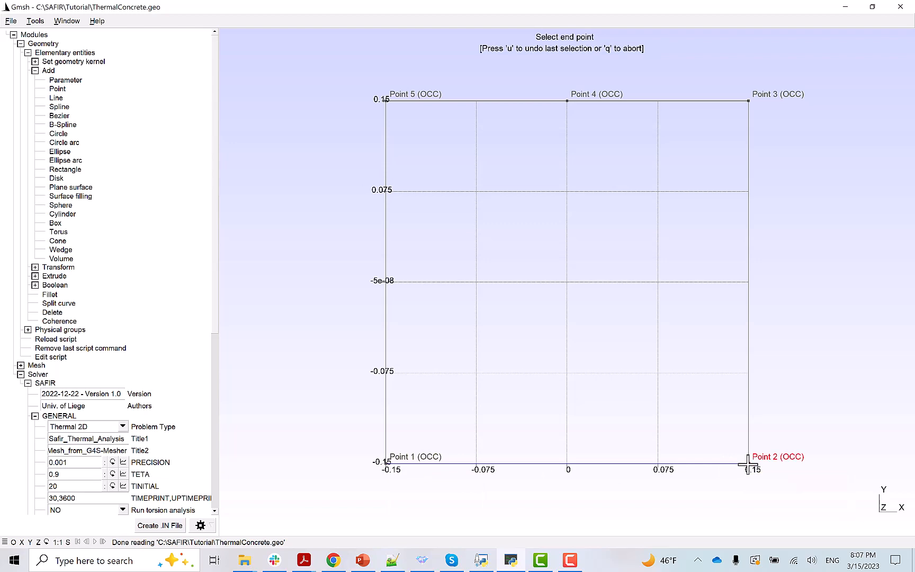
click(749, 101)
click(748, 100)
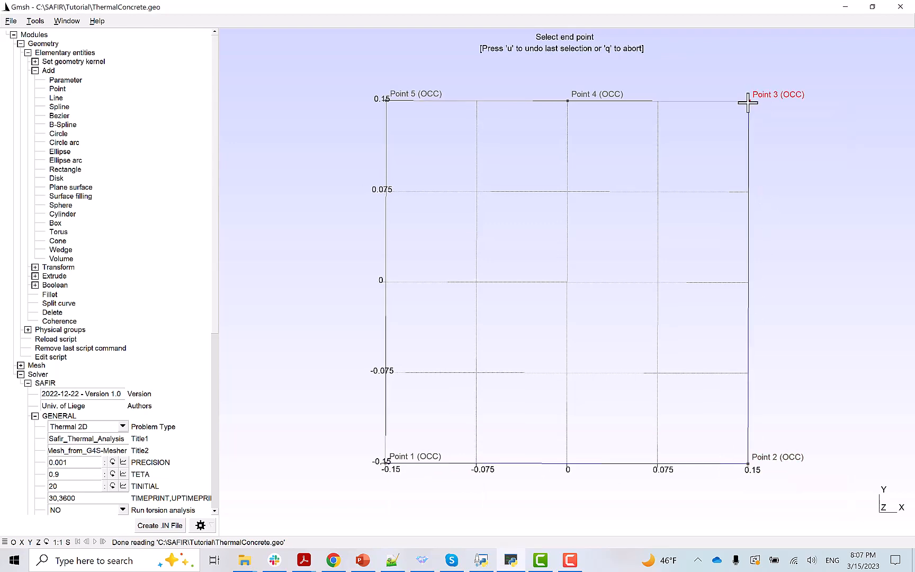
click(568, 100)
click(568, 100)
click(387, 101)
click(388, 101)
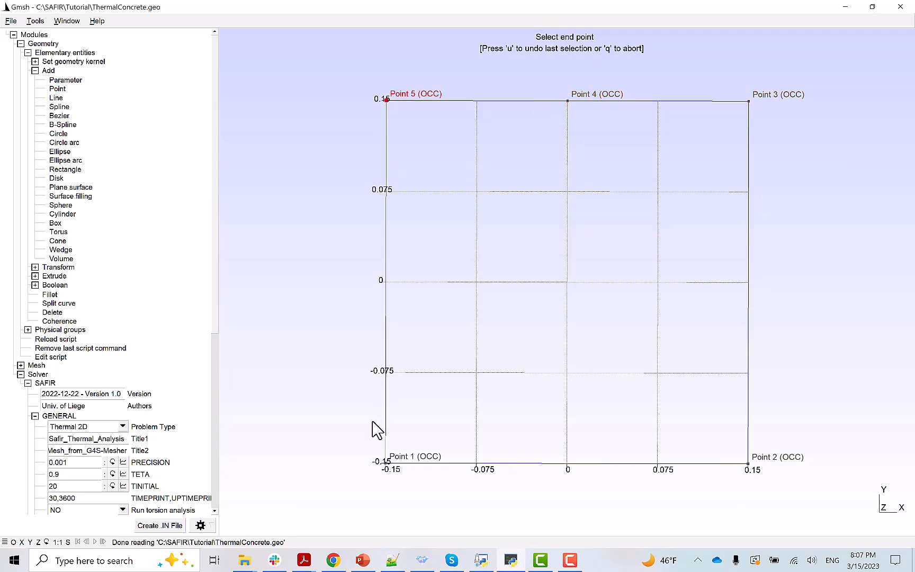
click(386, 463)
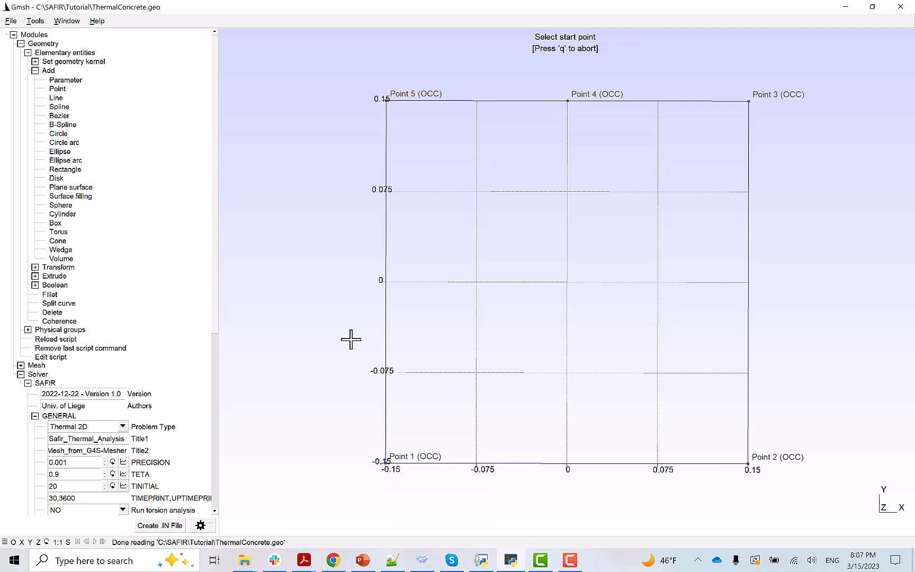
key(q)
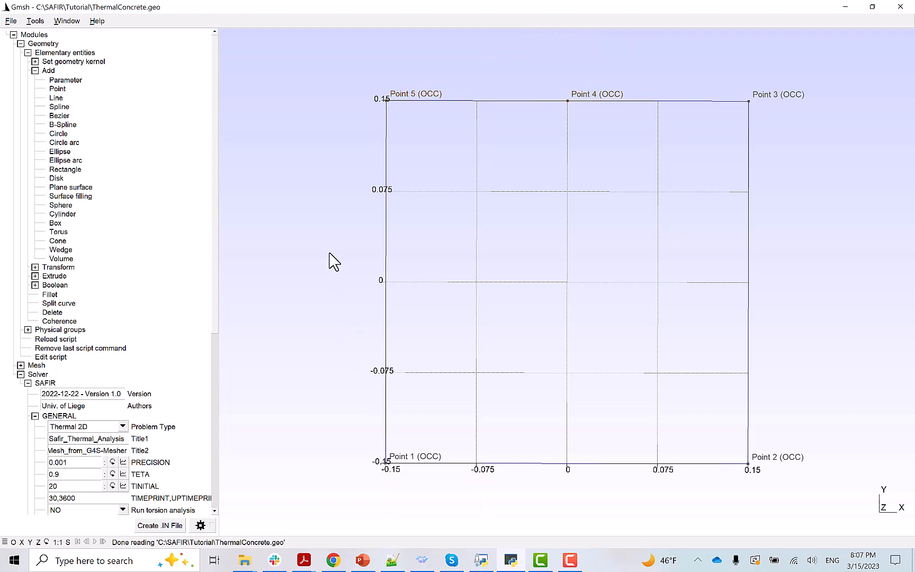
Set the tangents display size to 44 in the geometry visibility options to show the line directions
click(35, 21)
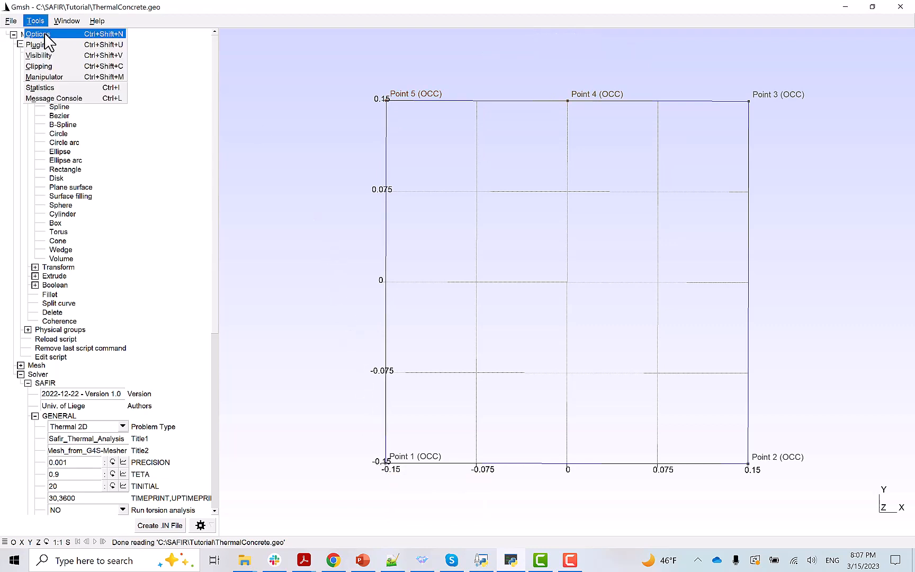
click(44, 34)
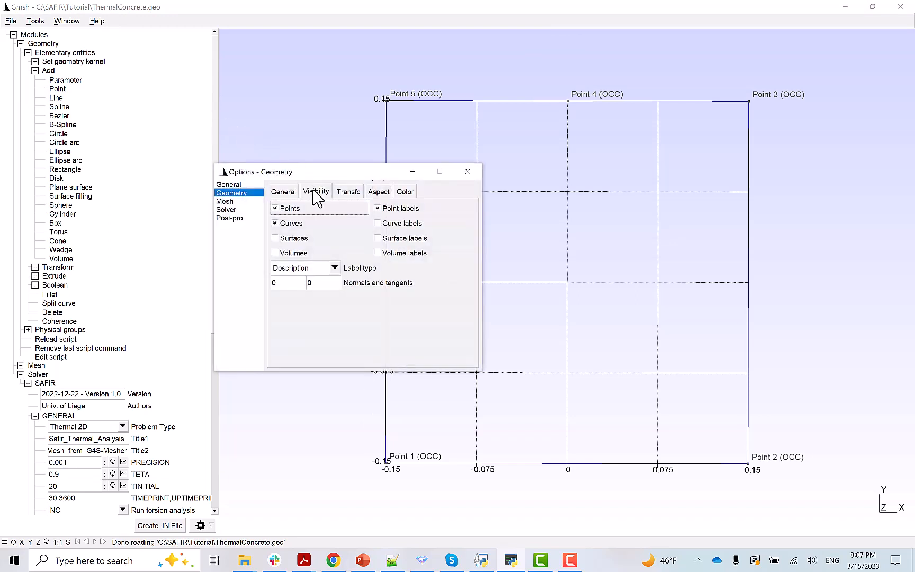
click(316, 196)
double_click(321, 283)
text(5)
drag(329, 284, 340, 284)
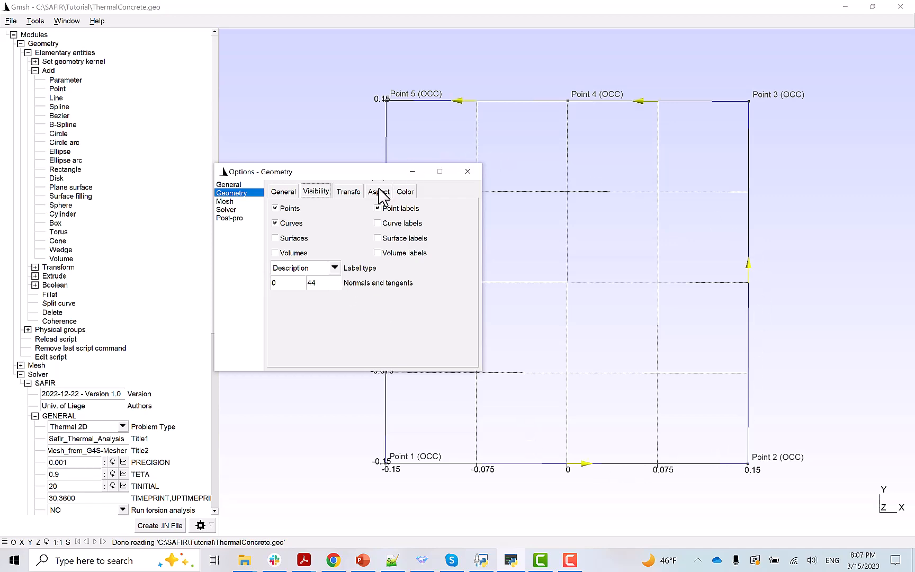
drag(351, 178, 311, 136)
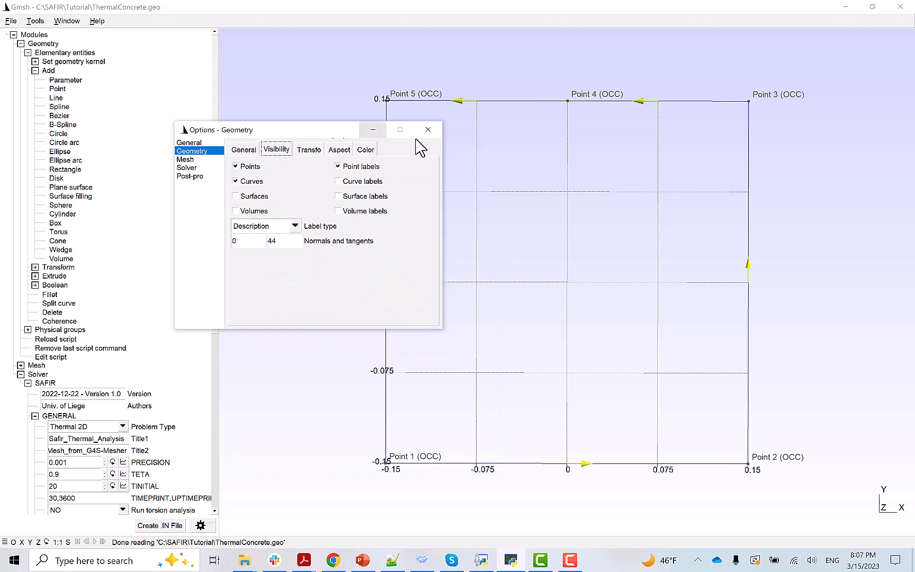
click(436, 131)
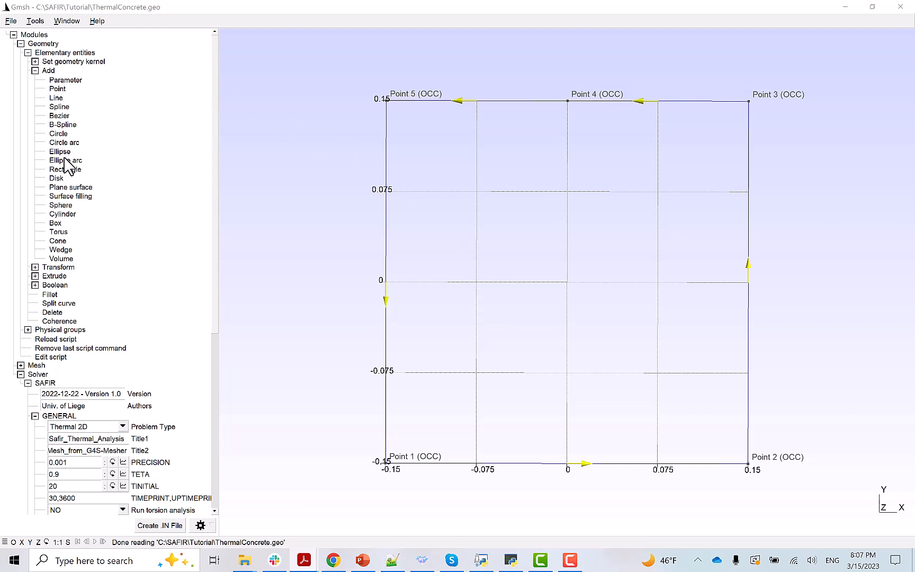
Add a circle centred at (-0.115, -0.115, 0) with radius 0.010, spanning angles 0 to 2*Pi
click(58, 134)
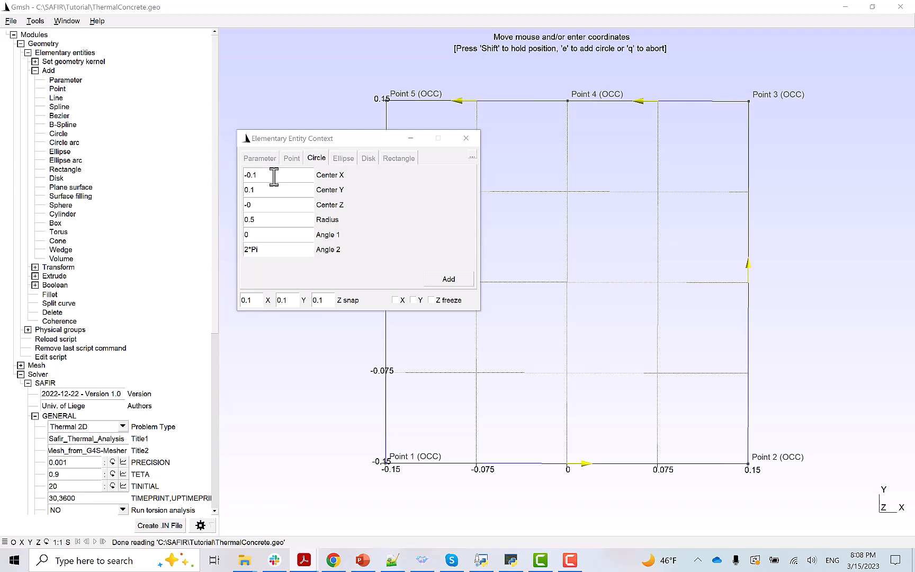
click(274, 176)
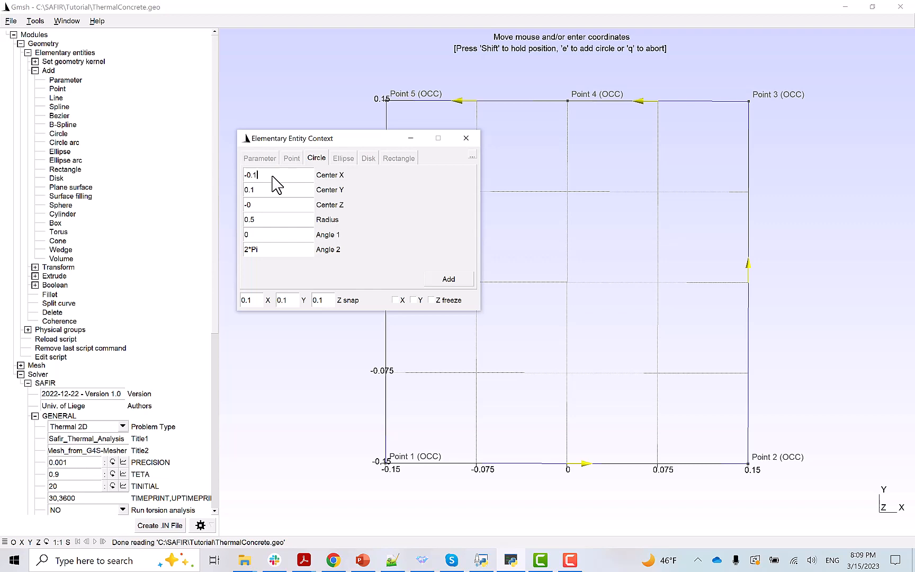
text(15)
drag(256, 191, 247, 193)
key(BackSpace)
text(-0.115)
click(265, 207)
key(BackSpace)
key(BackSpace)
text(0)
click(271, 219)
key(BackSpace)
text(010)
click(284, 239)
click(281, 253)
click(449, 280)
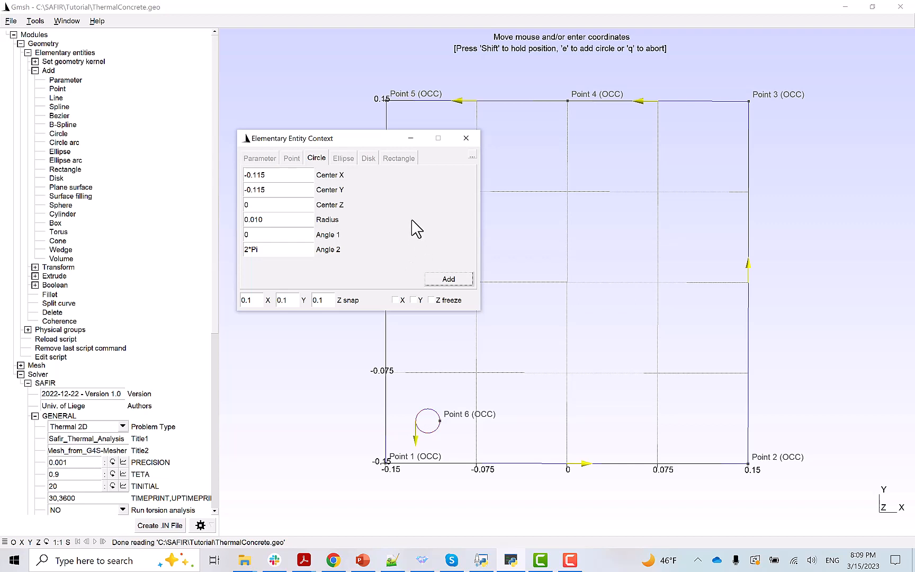
Add three more circles of radius 0.010 centred at (0.115, -0.115), (0.115, 0.115) and (-0.115, 0.115), spanning 0 to 2*Pi
click(250, 175)
key(BackSpace)
click(444, 281)
click(249, 190)
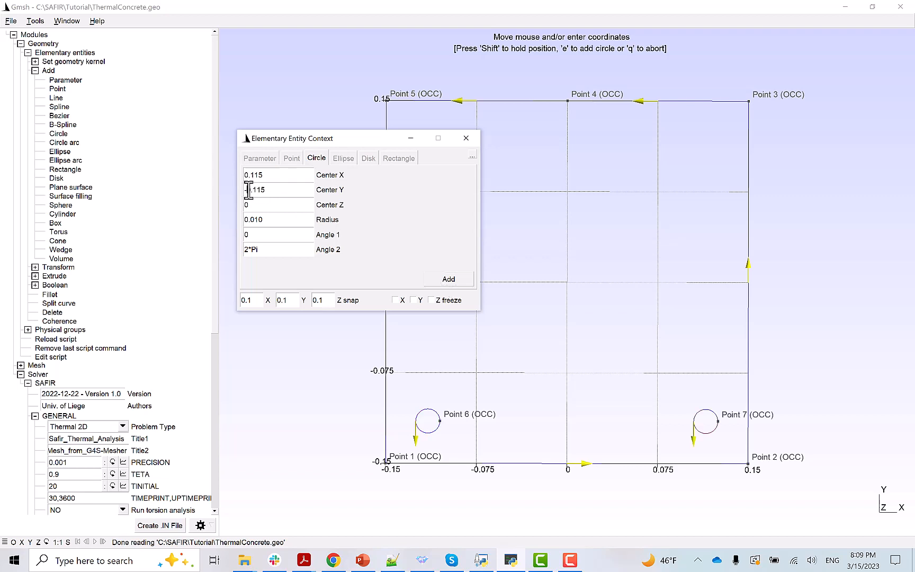
key(BackSpace)
click(447, 281)
click(247, 175)
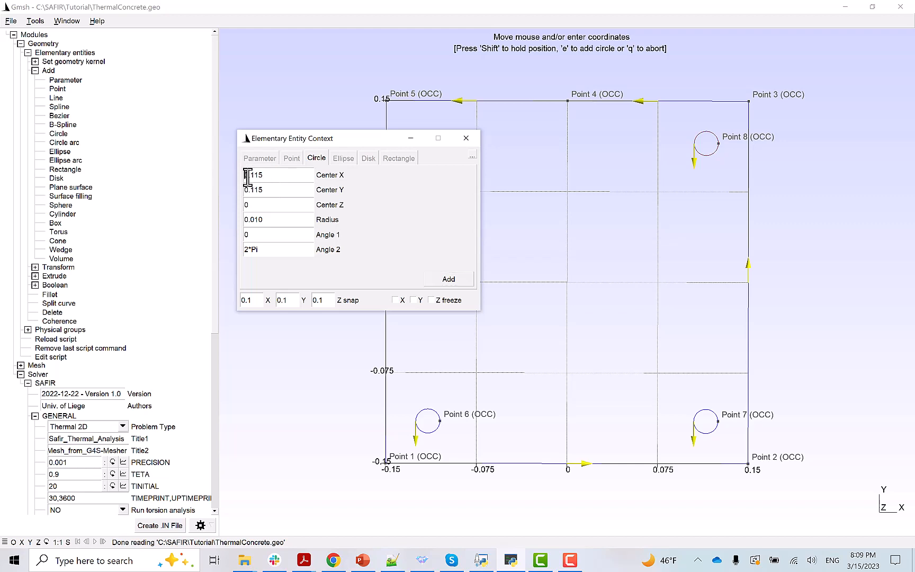
text(-)
click(437, 282)
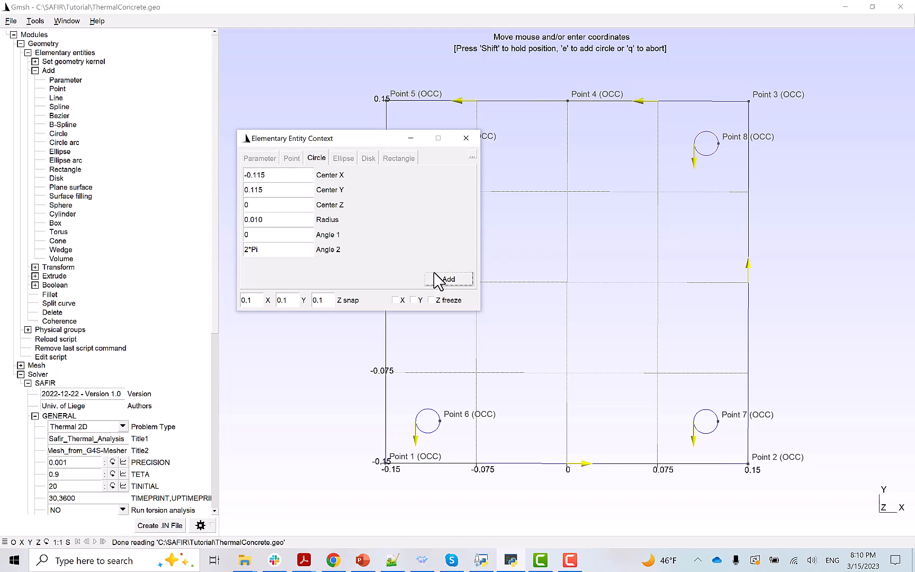
key(q)
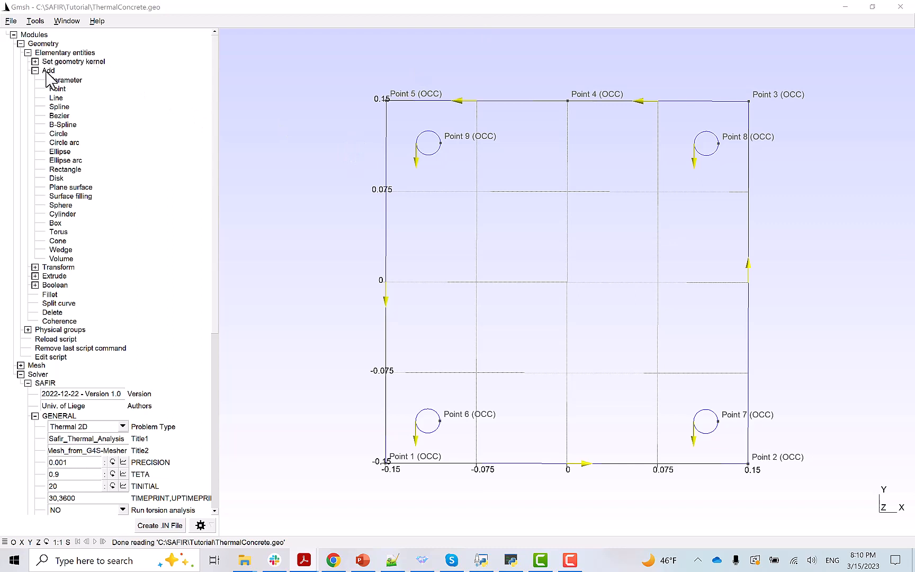
Create a plane surface bounded by the square outline, with the four circles as hole boundaries
click(71, 189)
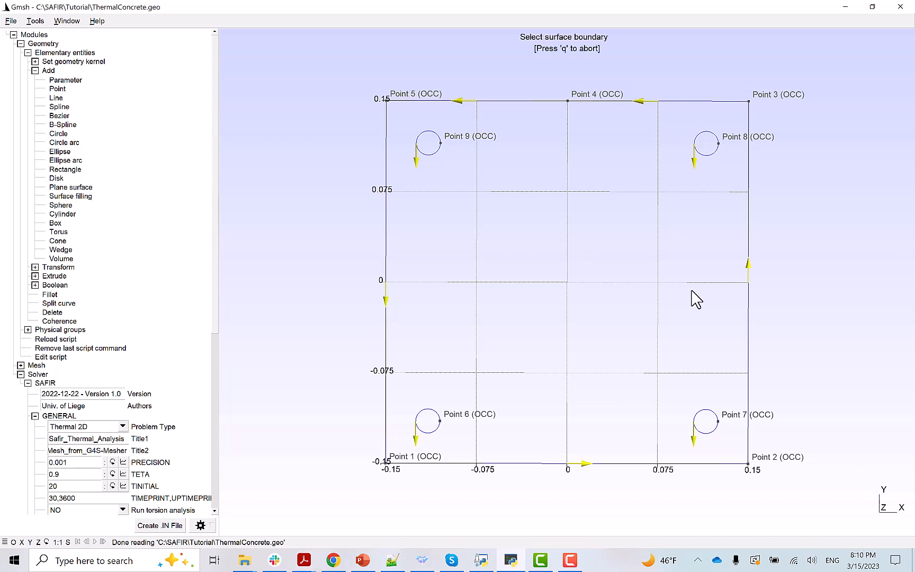
click(621, 464)
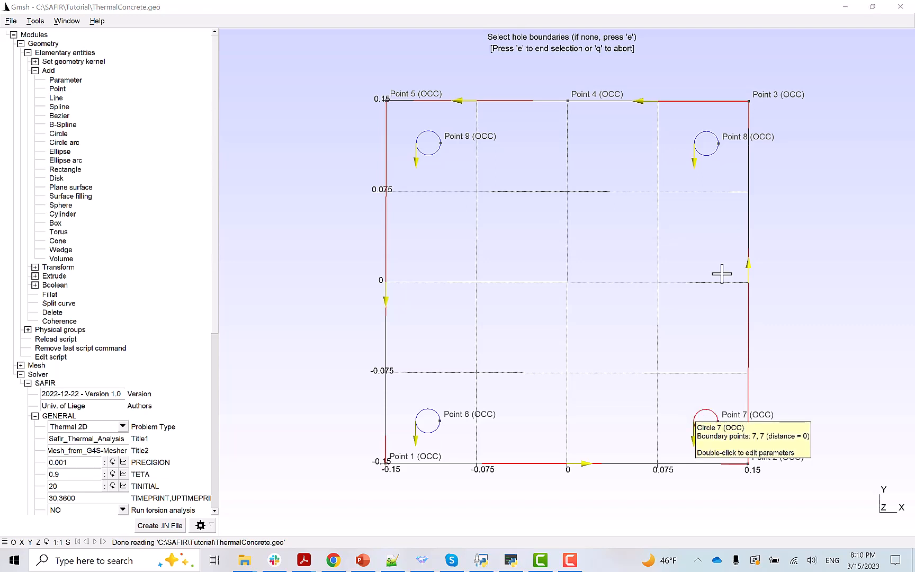
click(696, 416)
click(707, 156)
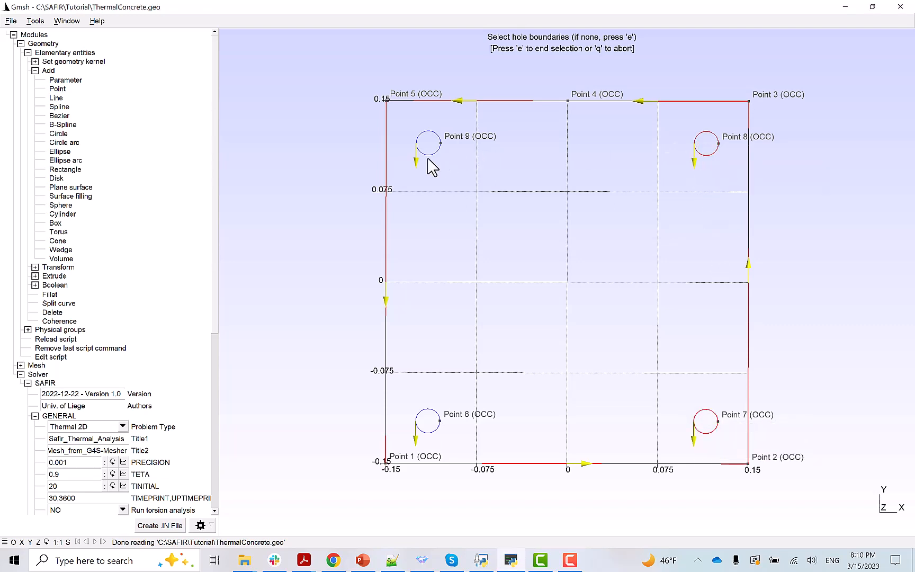
click(428, 409)
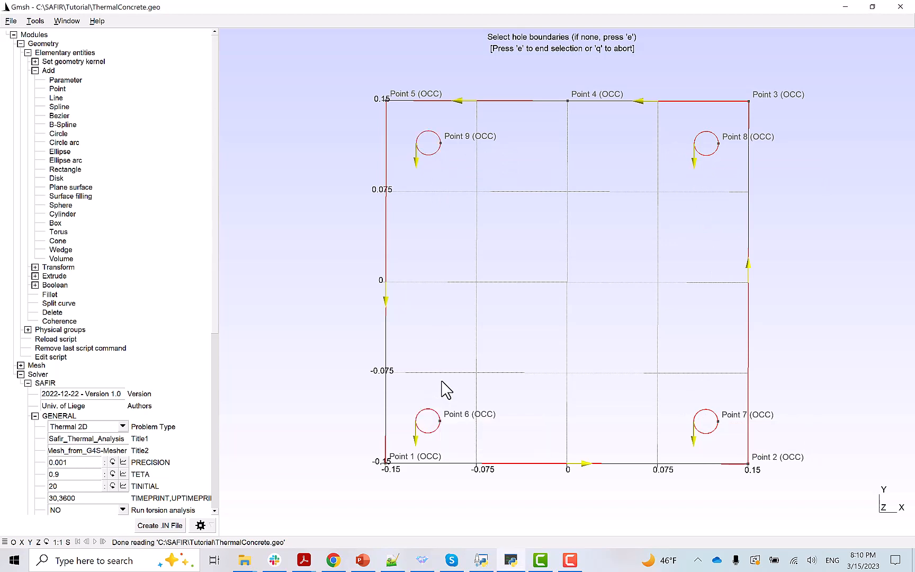
key(e)
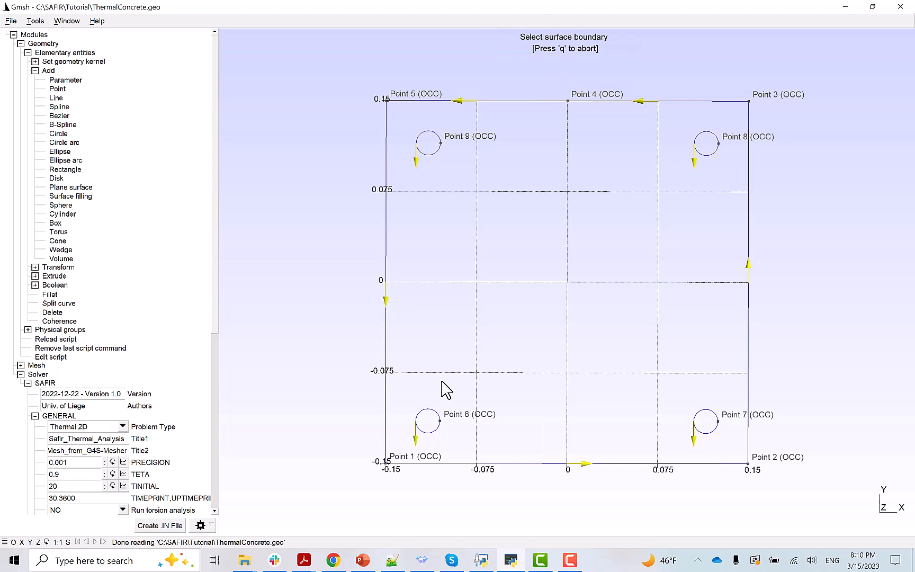
Show the message log and create a separate plane surface inside each of the four circles, without holes
click(449, 541)
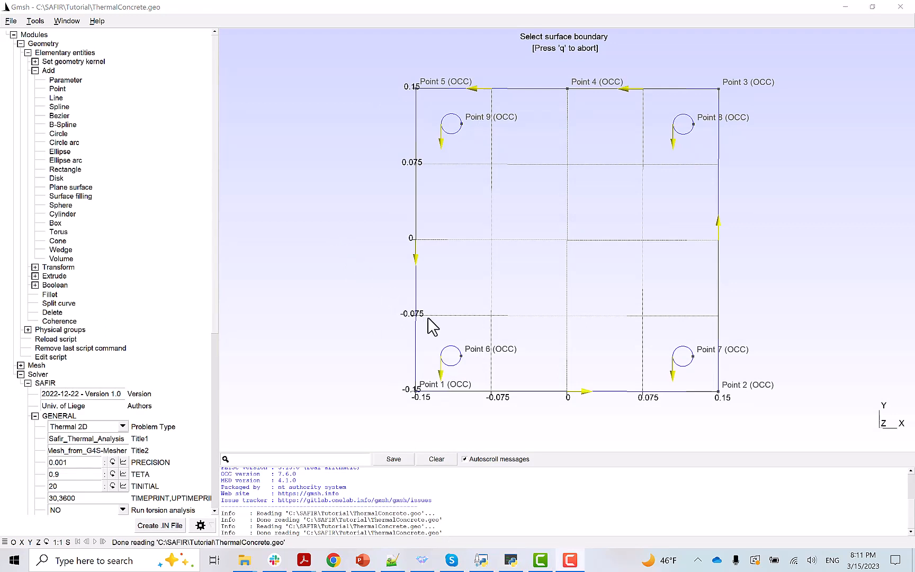
click(453, 348)
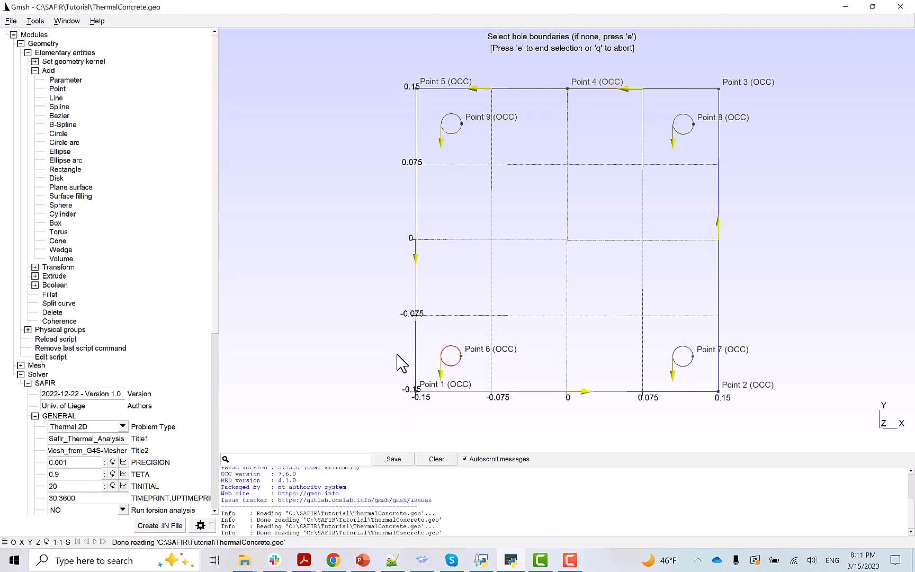
key(e)
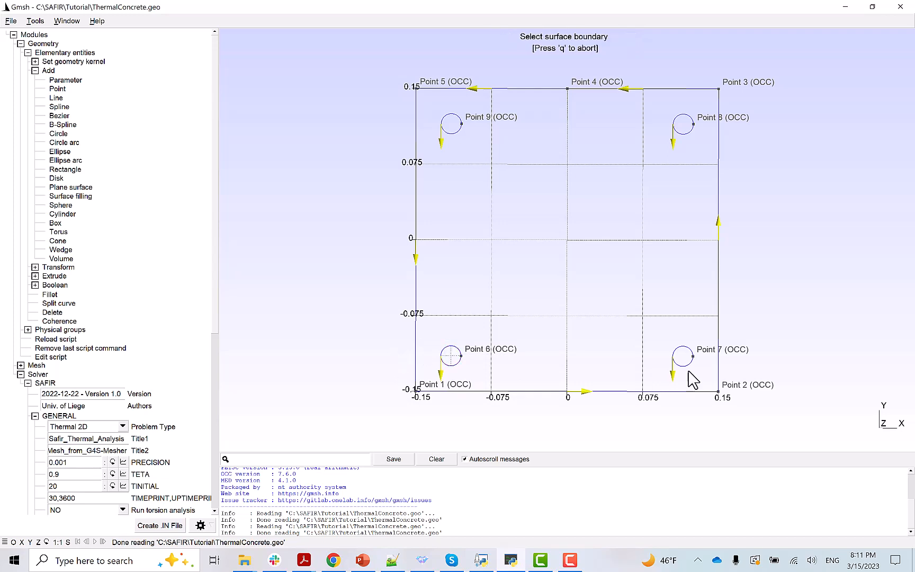
click(681, 350)
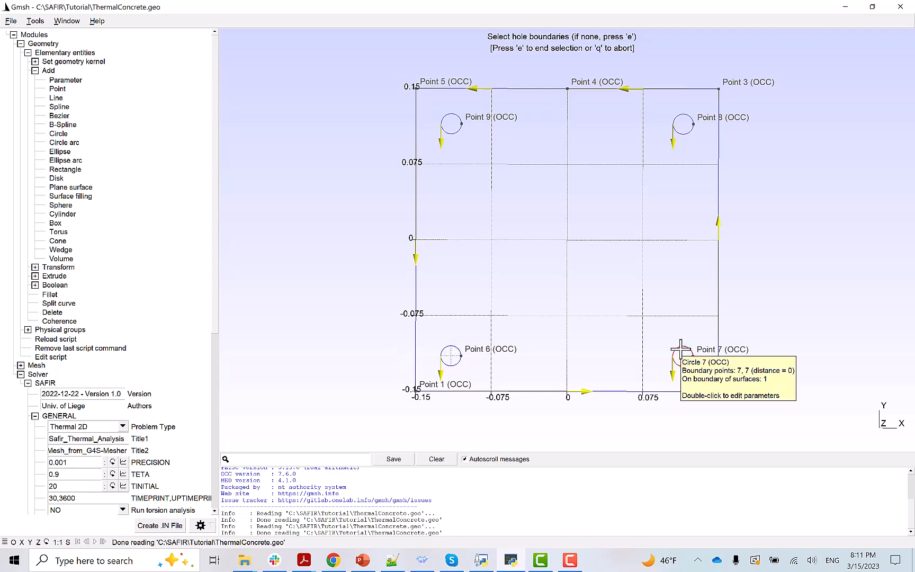
key(e)
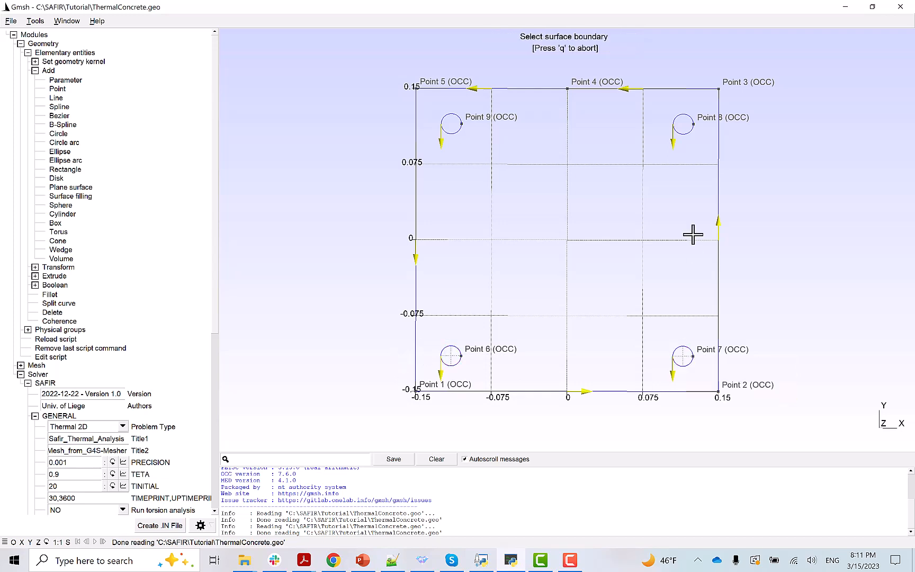
click(688, 137)
key(e)
click(454, 132)
key(e)
key(q)
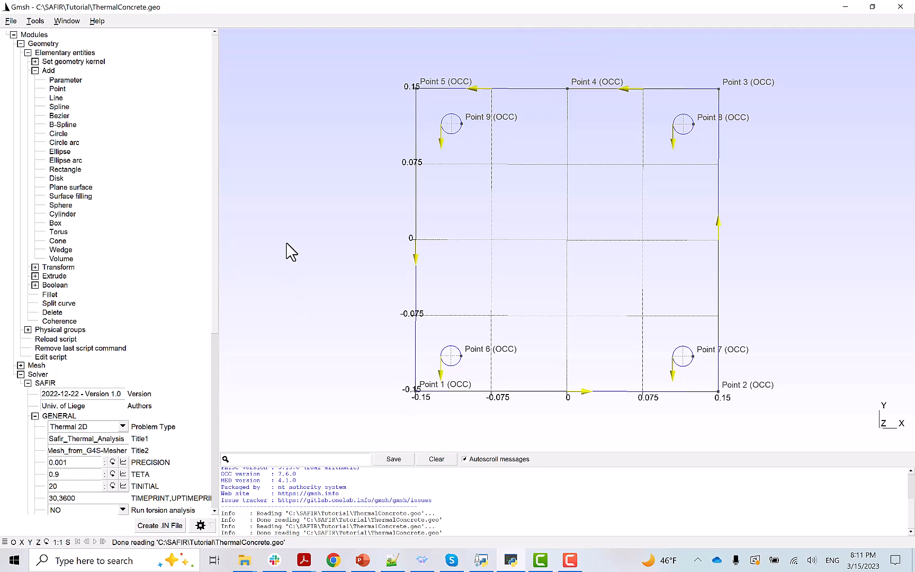
Turn on surface labels and hide the tangent arrows in the geometry visibility options
click(35, 20)
click(37, 34)
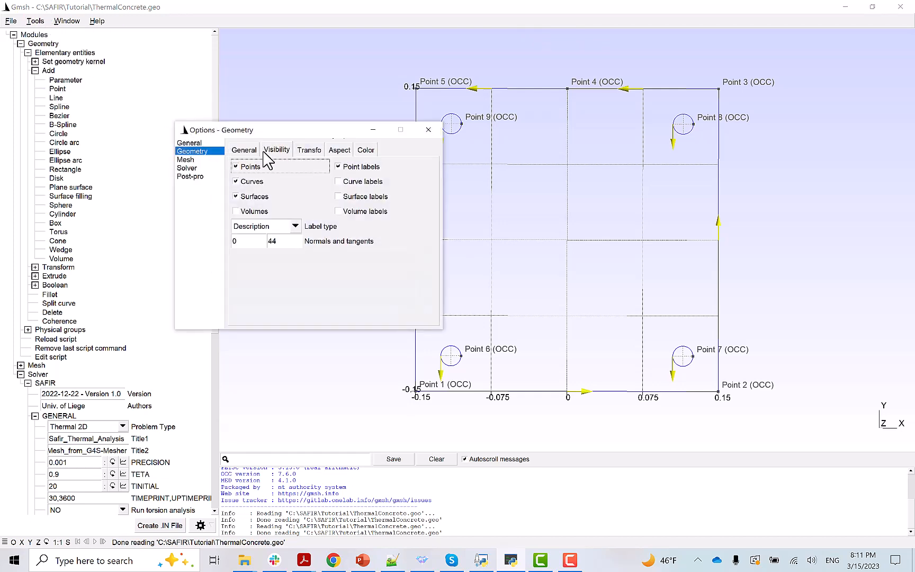
click(345, 196)
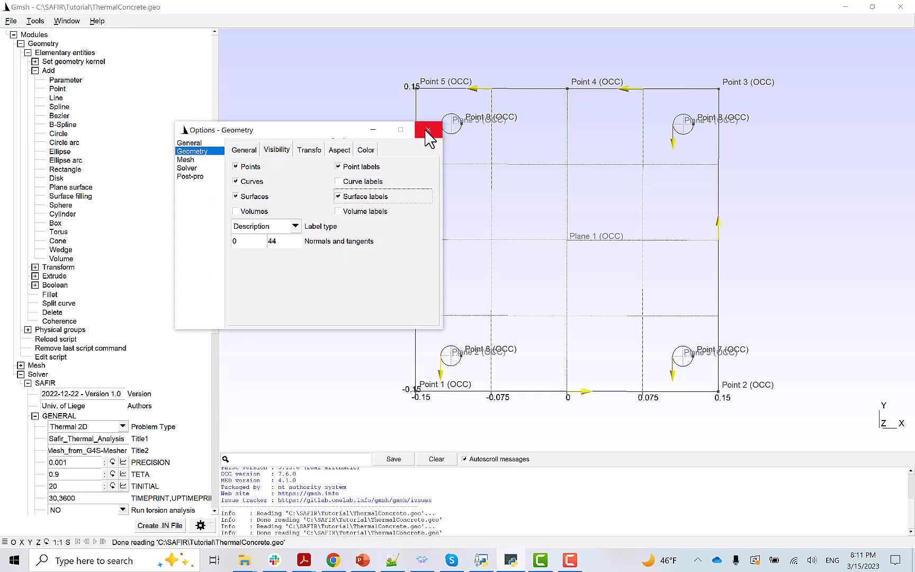
click(359, 167)
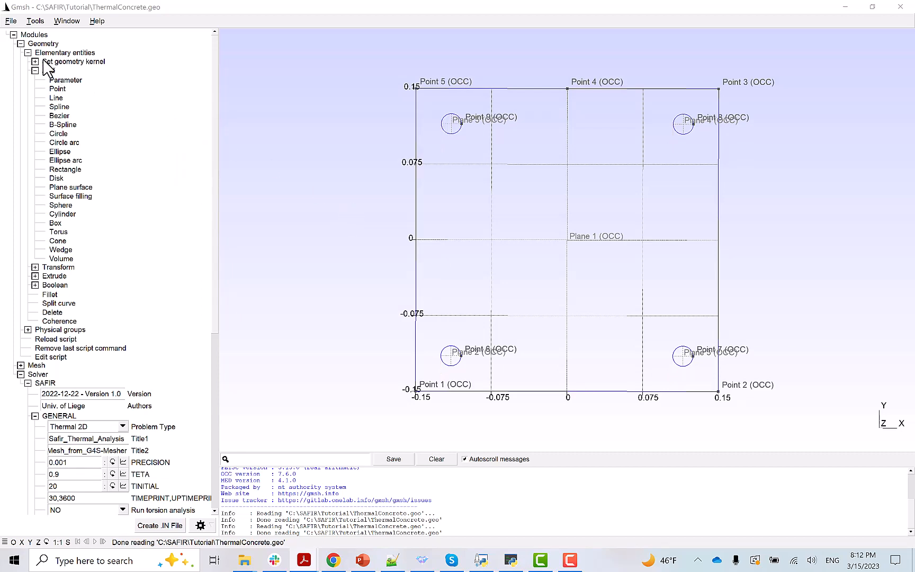
Set the SAFIR TIMEPRINT,UPTIMEPRINT values to 30,7200 and name the input file ThermalConcrete.IN
click(21, 44)
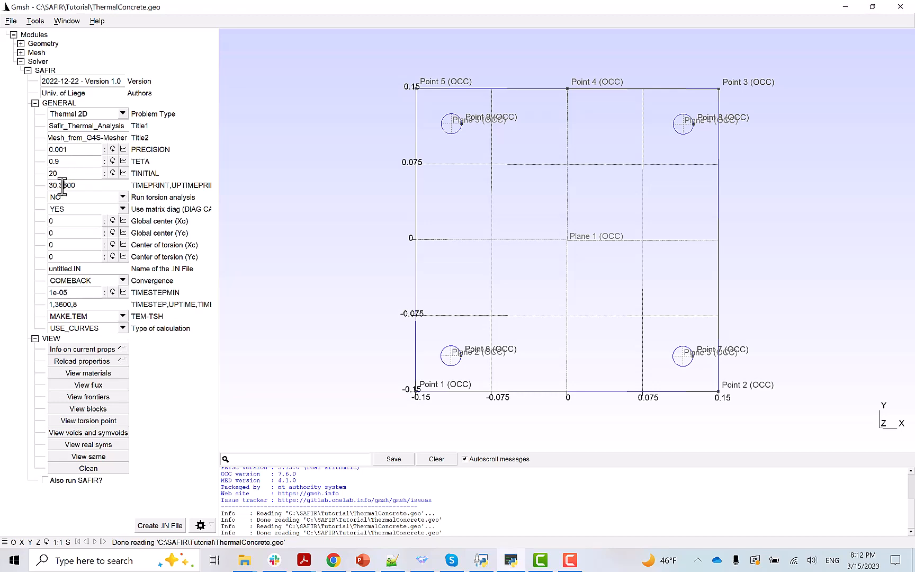
drag(60, 185, 67, 187)
text(72)
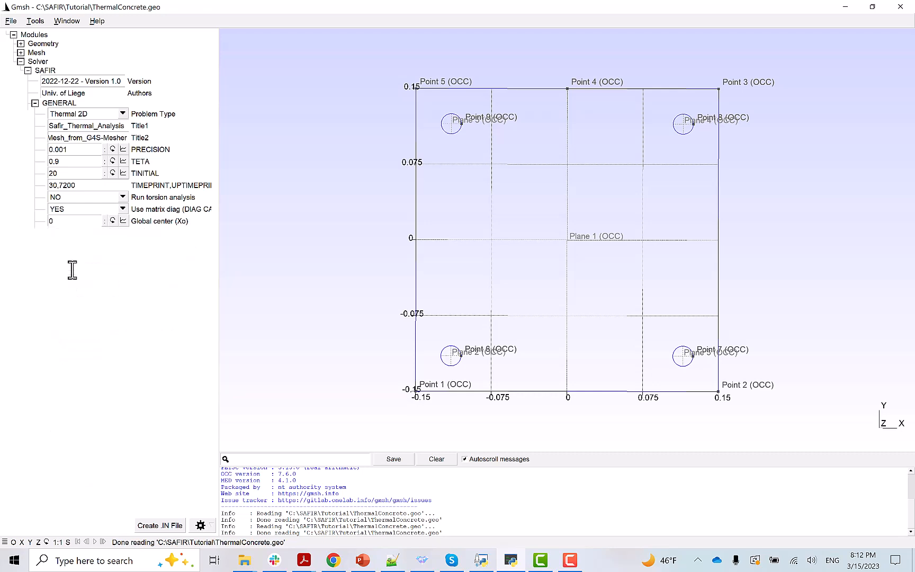
drag(72, 269, 48, 274)
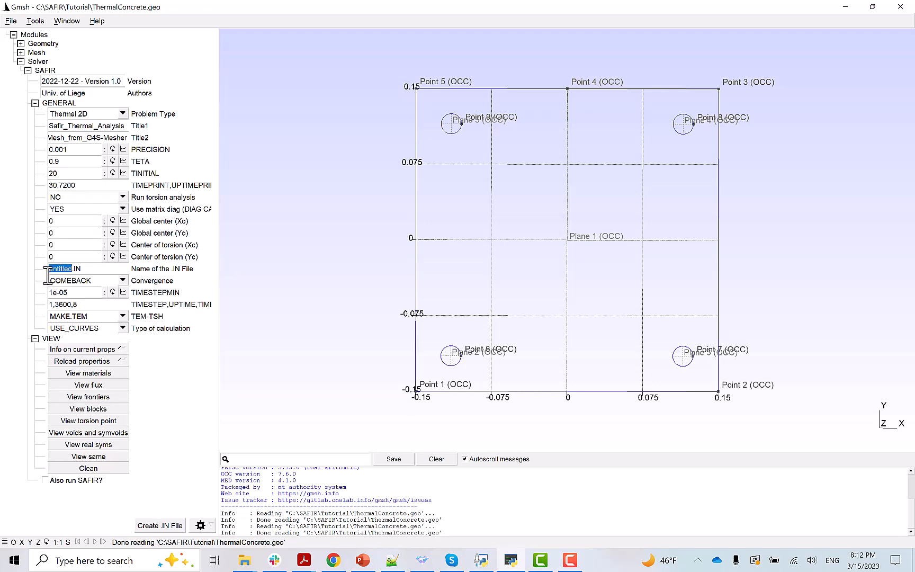
text(ThermalConcrete)
Set TIMESTEPMIN to 0.01 and the TIMESTEP,UPTIME values to 1,7200,128, with USE_CURVES as the type of calculation
click(75, 292)
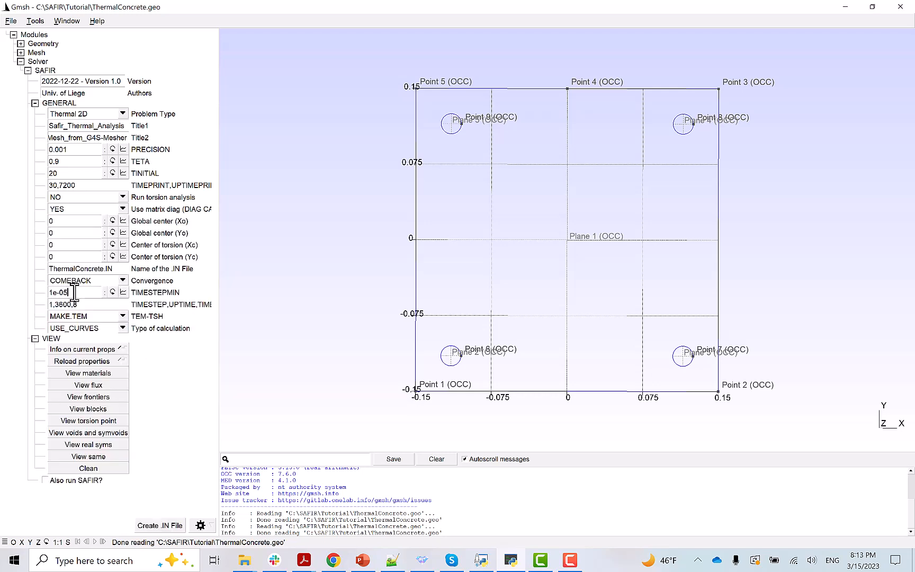
key(BackSpace)
text(2)
click(61, 303)
drag(64, 306, 58, 307)
text(7200,12)
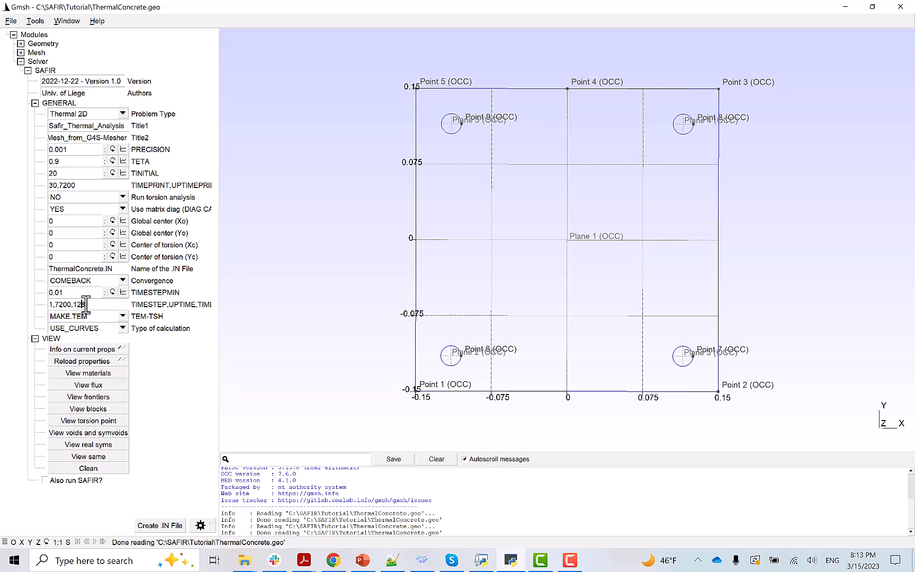
click(124, 329)
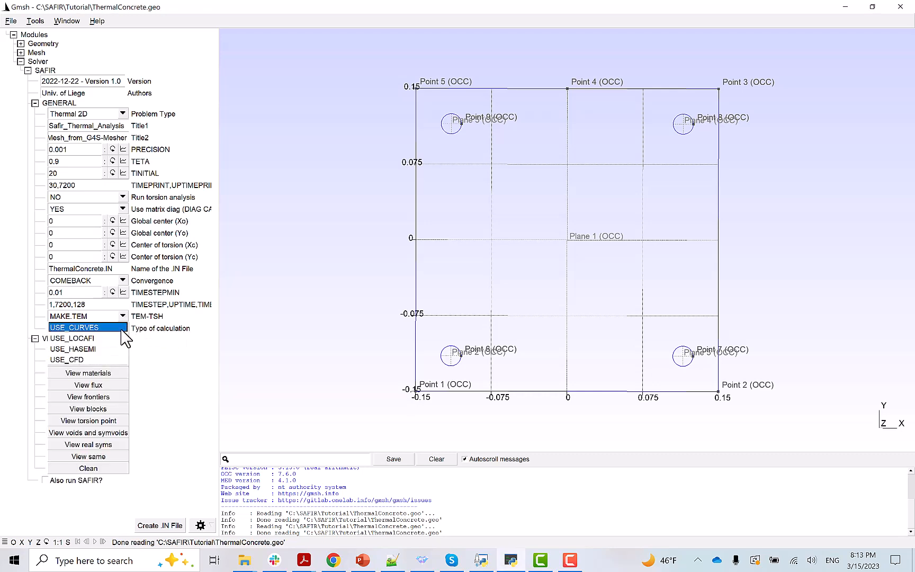
click(88, 328)
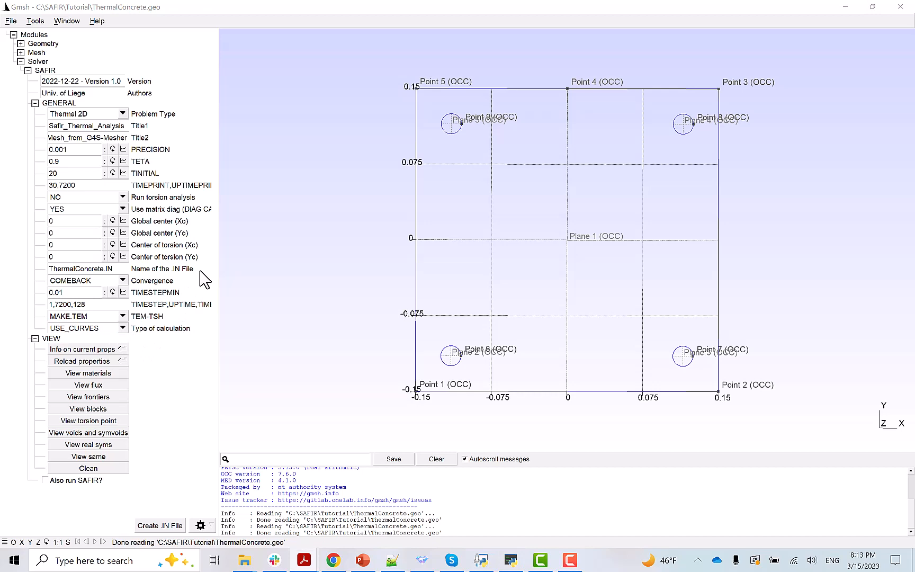
Create a physical curve group named "unexposed" from the two upper edges of the square between Points 3, 4 and 5
click(21, 44)
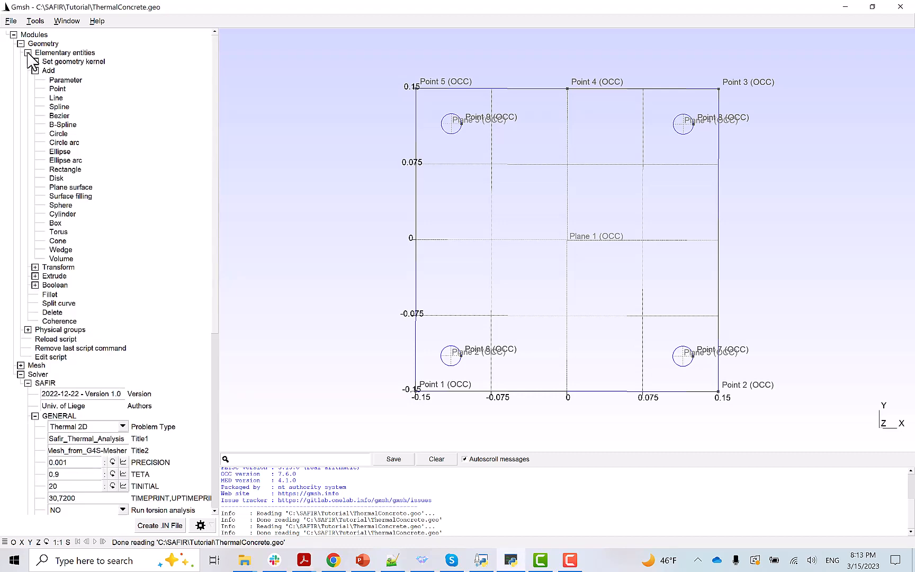
click(28, 53)
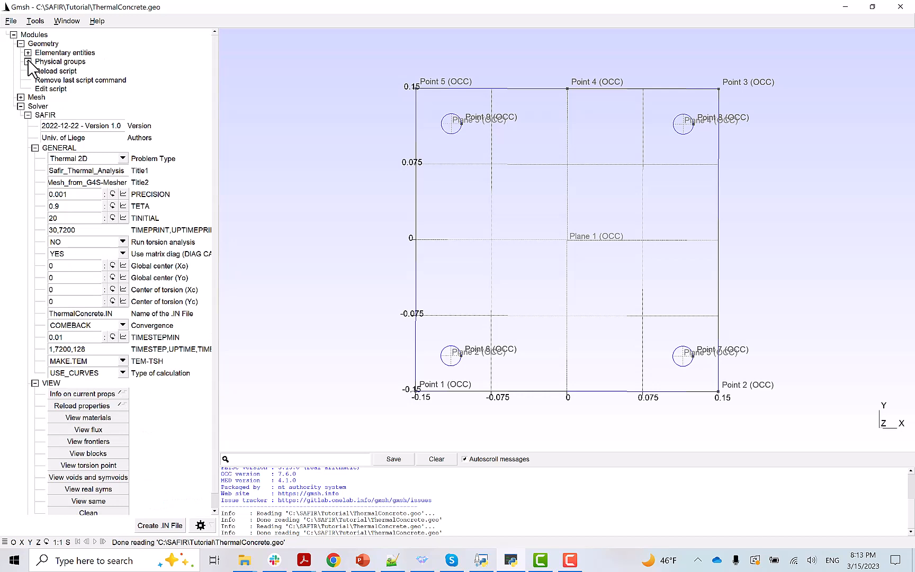
click(28, 61)
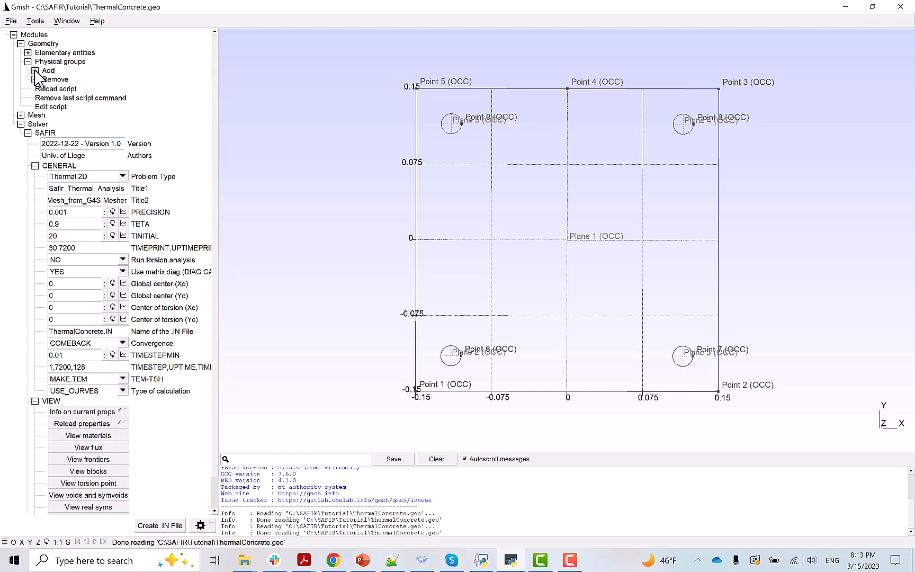
click(34, 70)
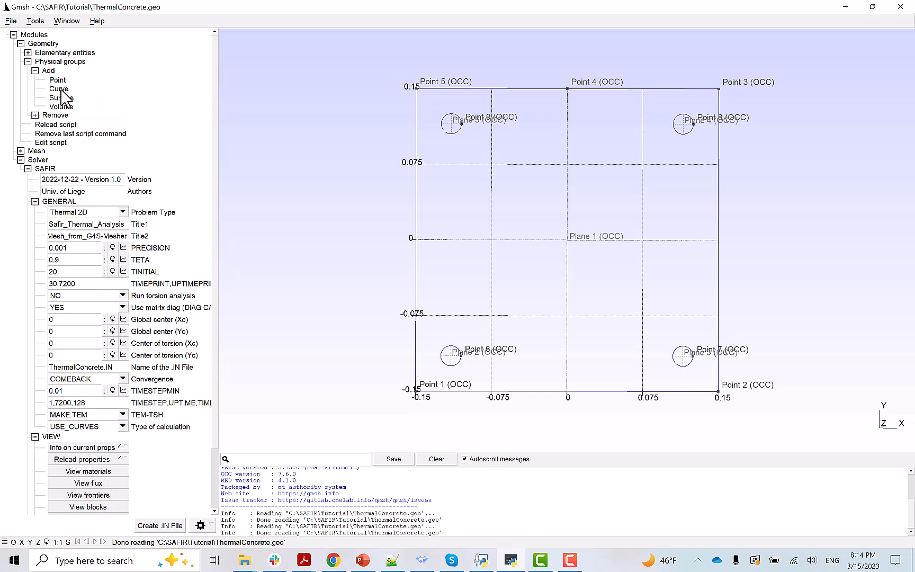
click(61, 90)
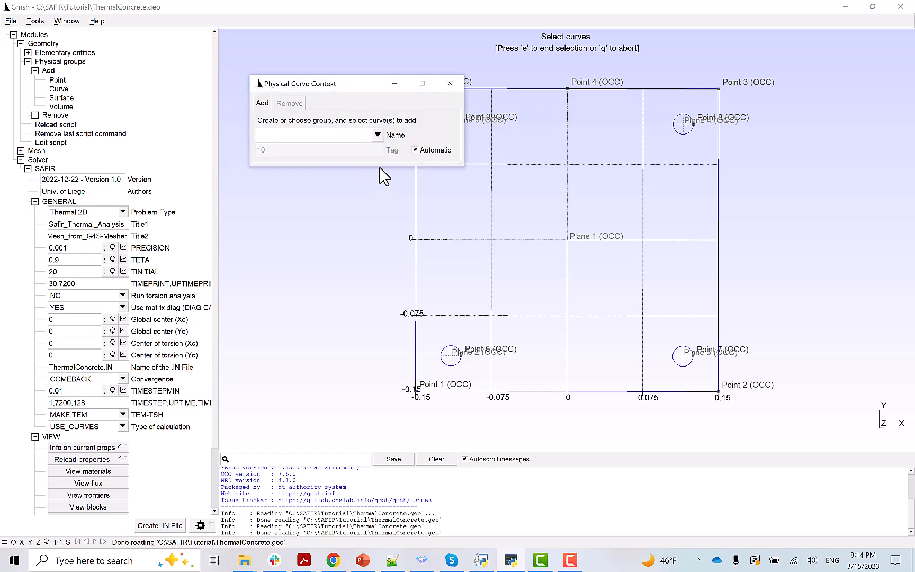
click(297, 135)
text(unexposed)
click(669, 91)
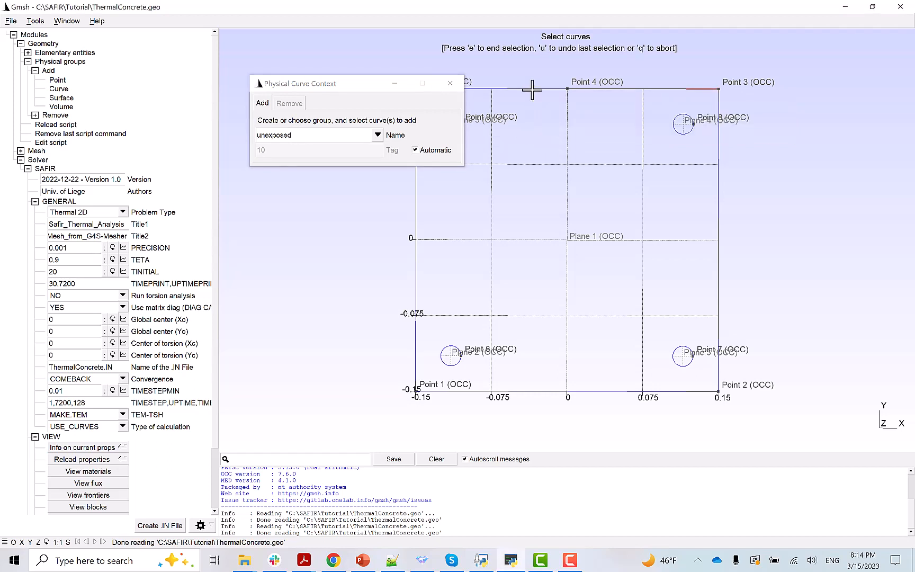
click(532, 89)
key(e)
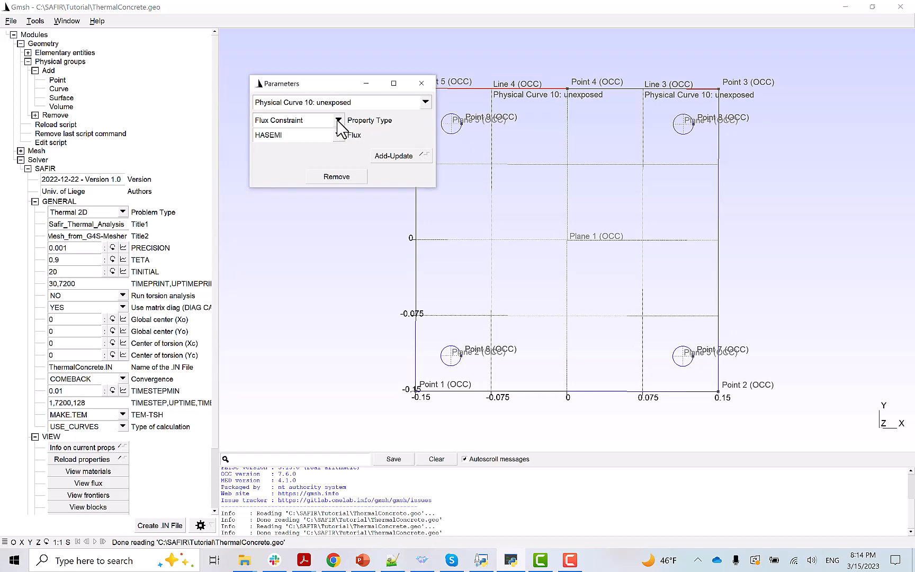
Assign a Frontier Constraint with the F20 temperature curve to the "unexposed" physical curve
click(339, 122)
click(310, 128)
click(339, 135)
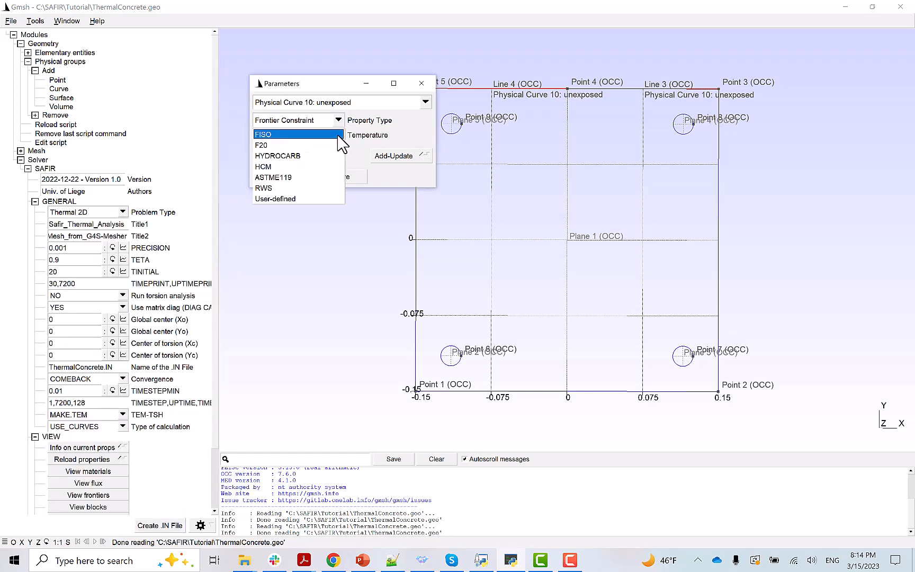
click(276, 143)
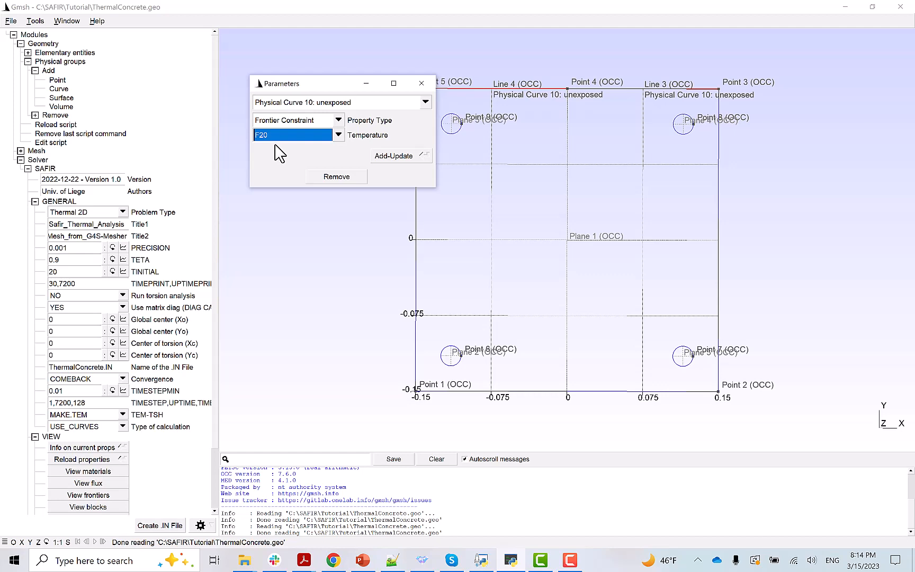
click(388, 155)
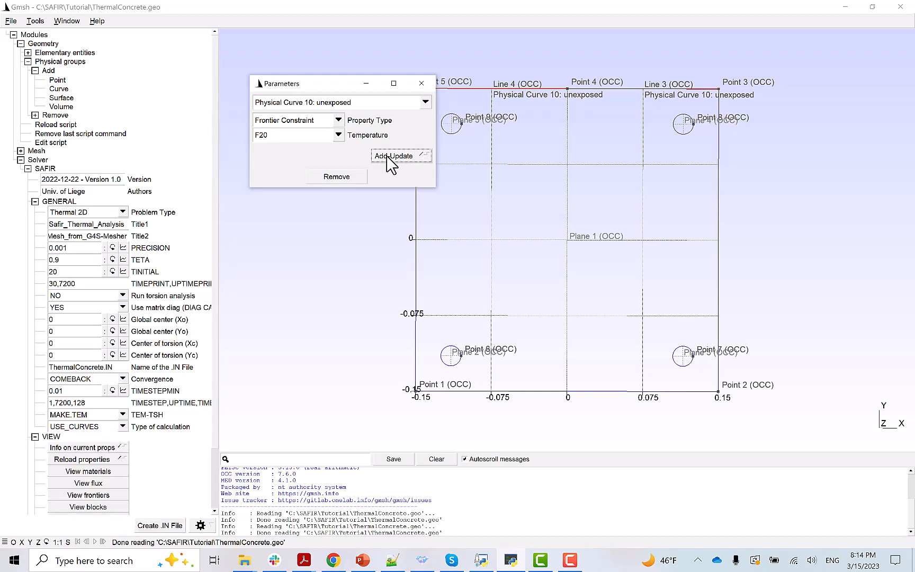
Apply the F20 constraint to "unexposed" and create a physical curve group named "exposed" from the square's two side edges and bottom edge
click(389, 157)
click(422, 83)
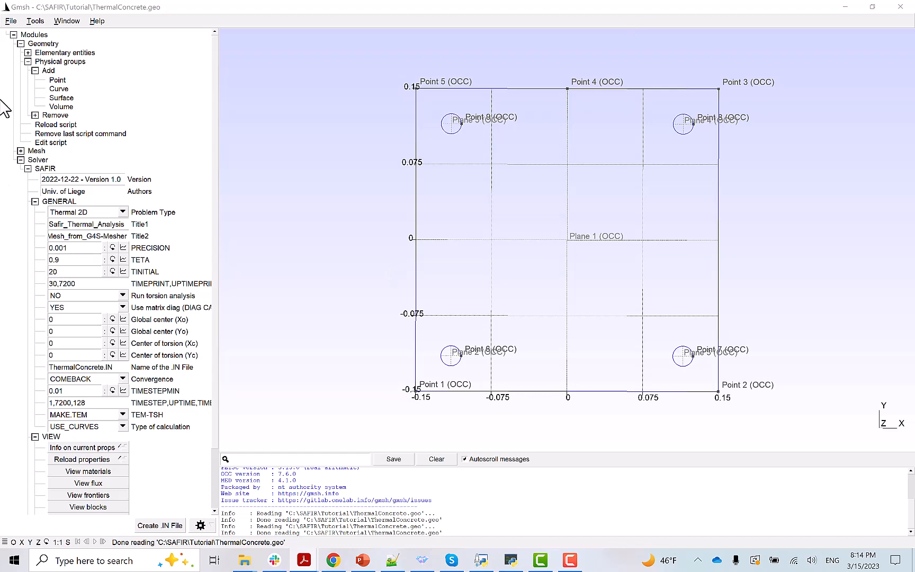
click(58, 89)
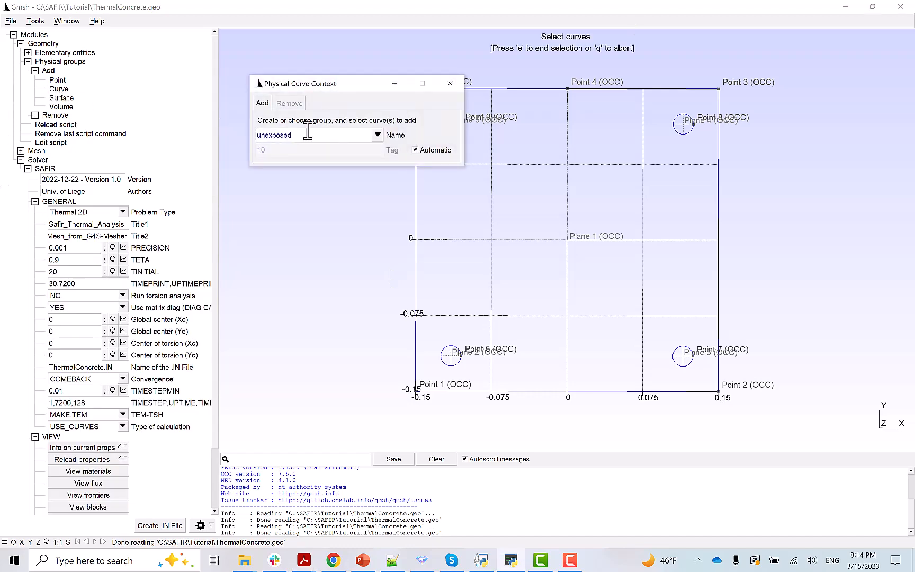
click(265, 135)
key(BackSpace)
key(BackSpace)
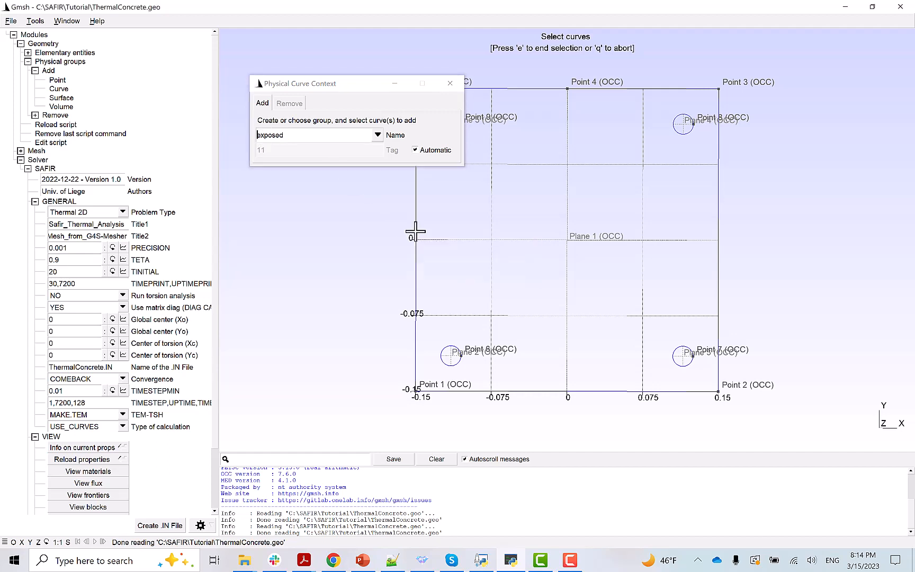
click(417, 277)
click(550, 392)
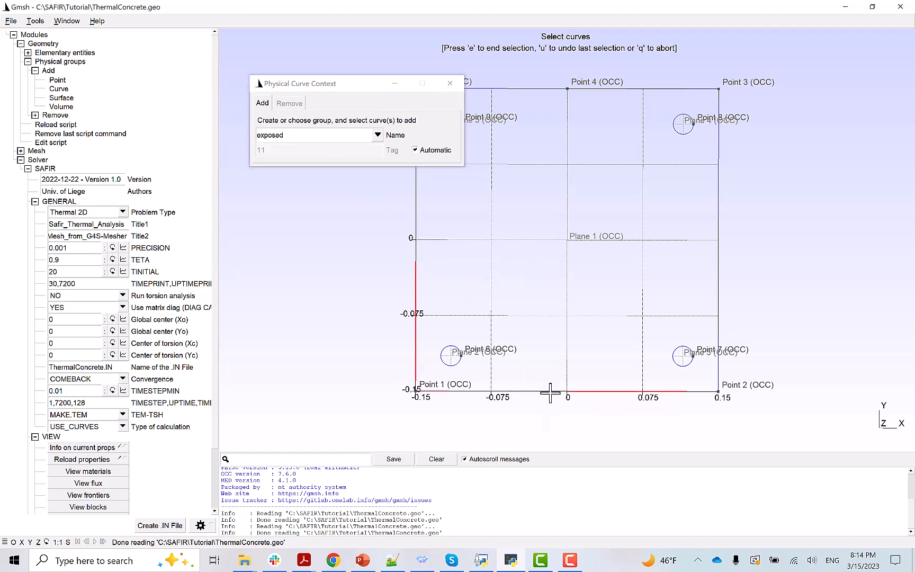
click(719, 273)
key(e)
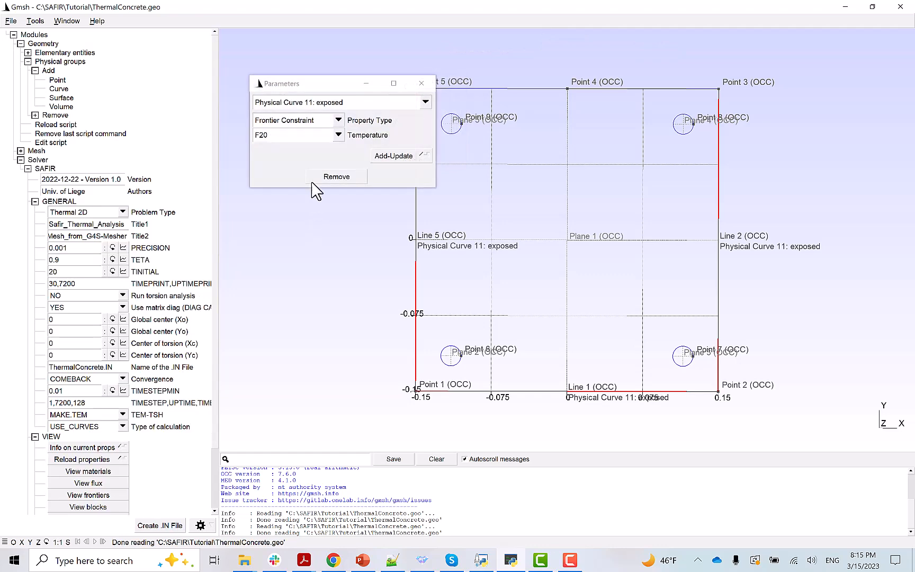
Assign a Frontier Constraint with a User-defined temperature from the file fire.txt to the "exposed" physical curve
click(340, 133)
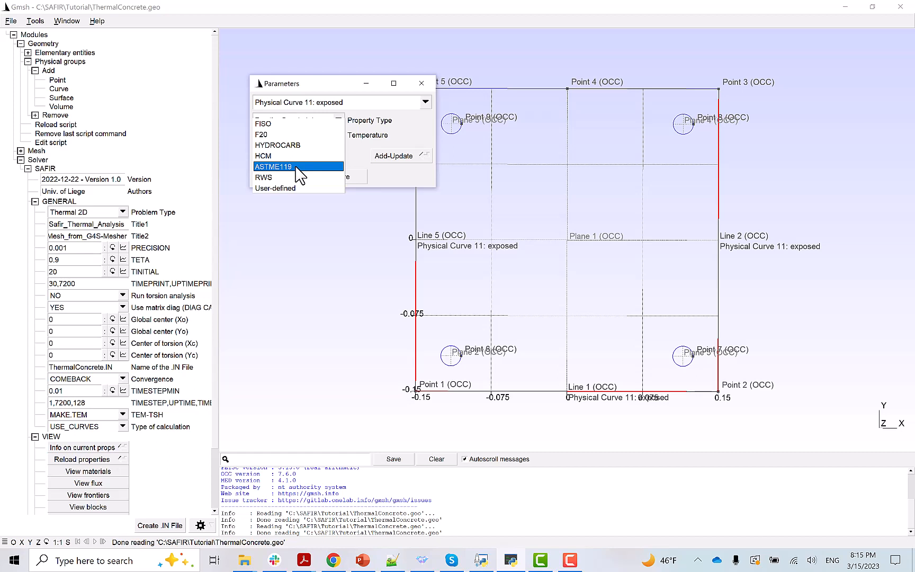
click(291, 189)
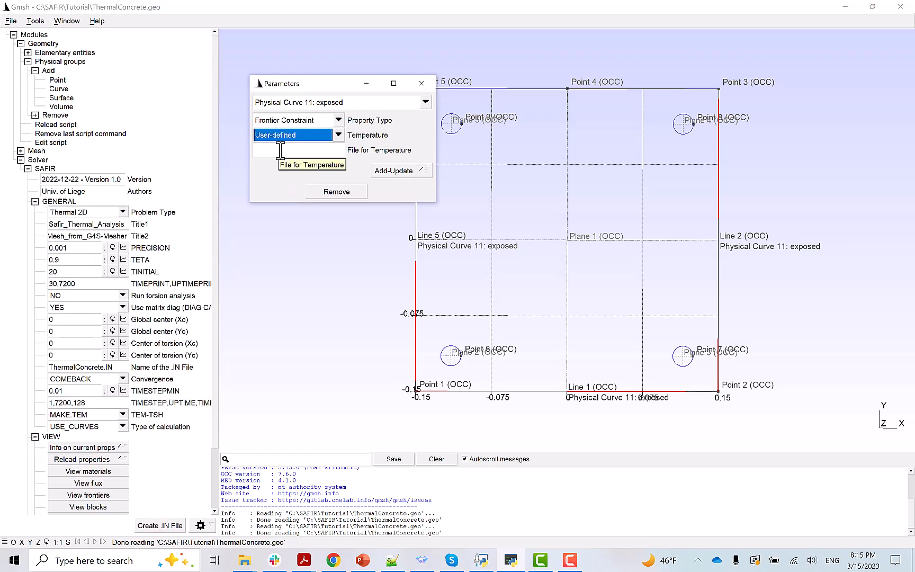
click(281, 151)
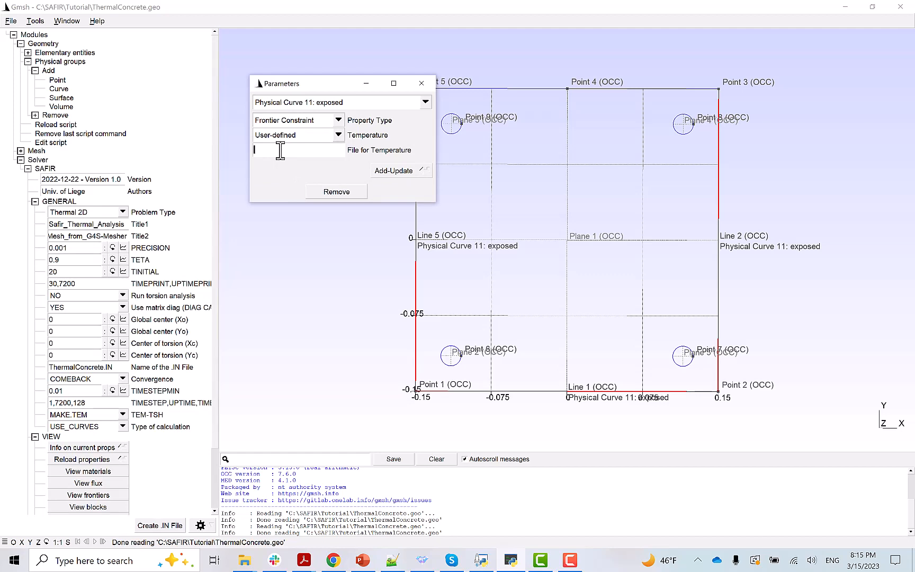
text(fire.txt)
click(394, 172)
click(422, 83)
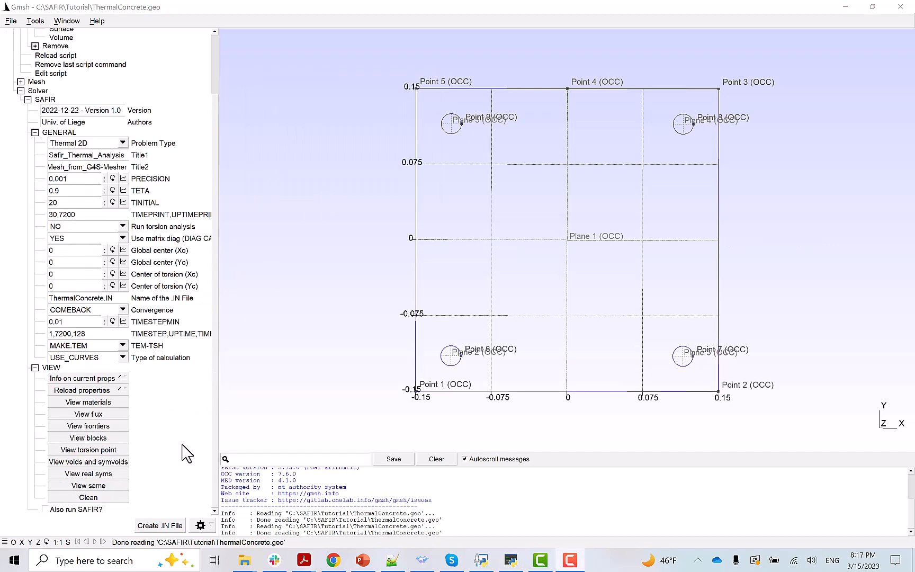
Display the frontier constraints on the section and open fire.txt from the C:\SAFIR\Tutorial folder in Notepad++
click(98, 427)
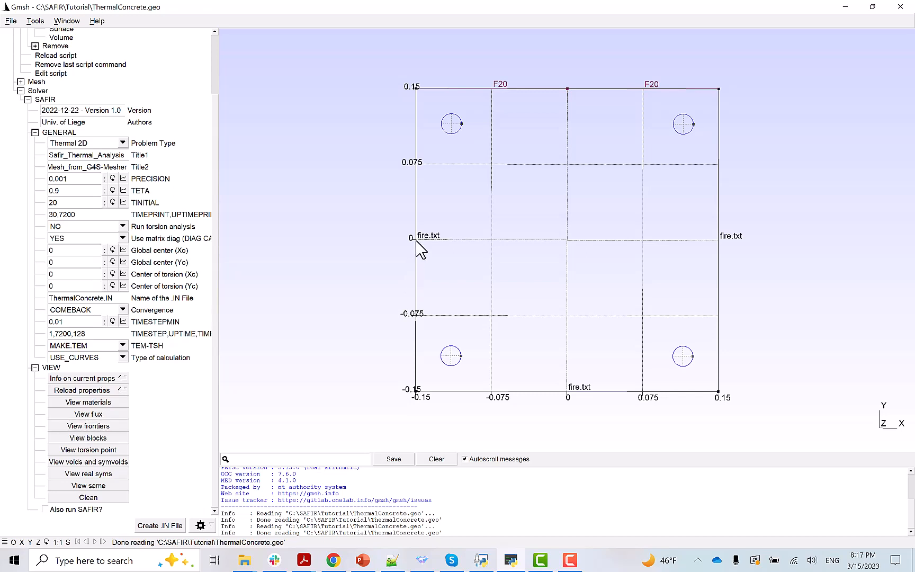
mouse_move(416, 242)
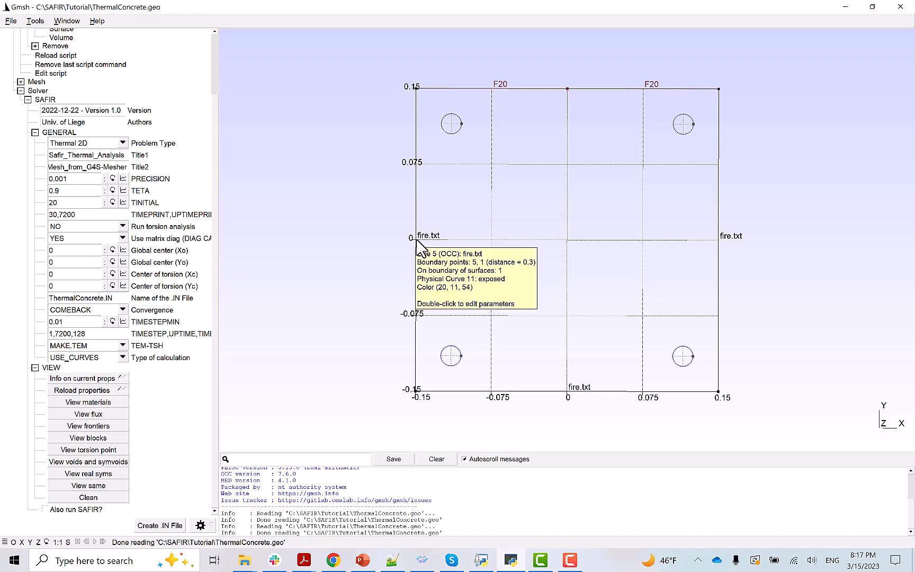
key(alt+Tab)
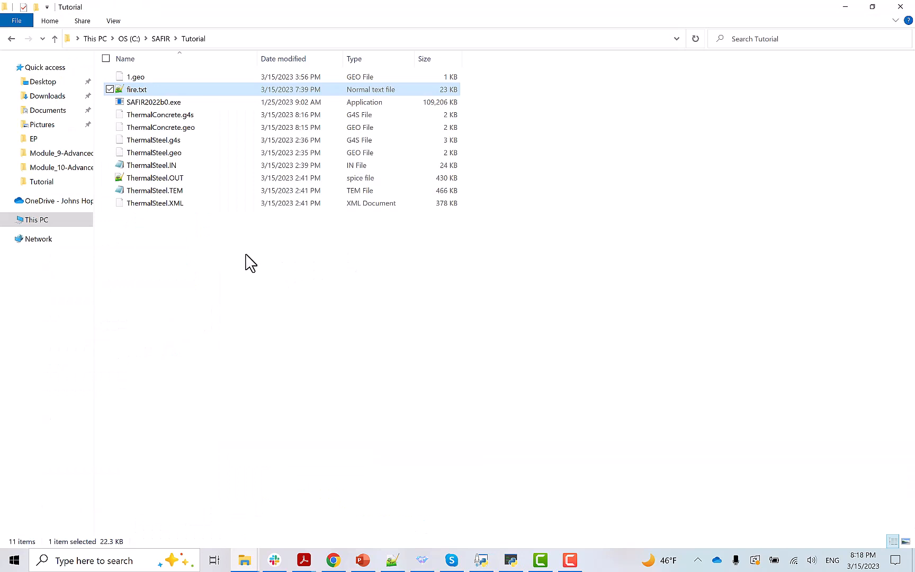
click(201, 262)
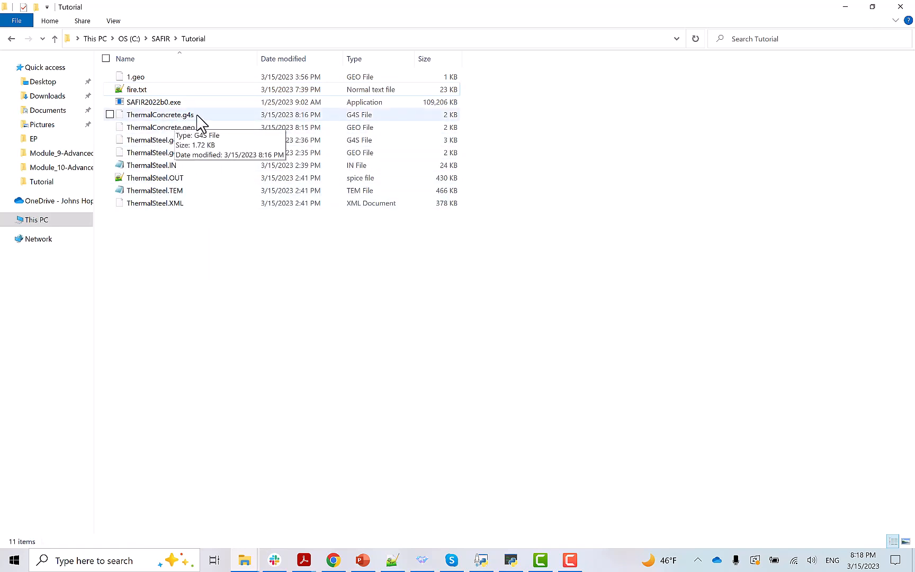
click(152, 91)
double_click(151, 91)
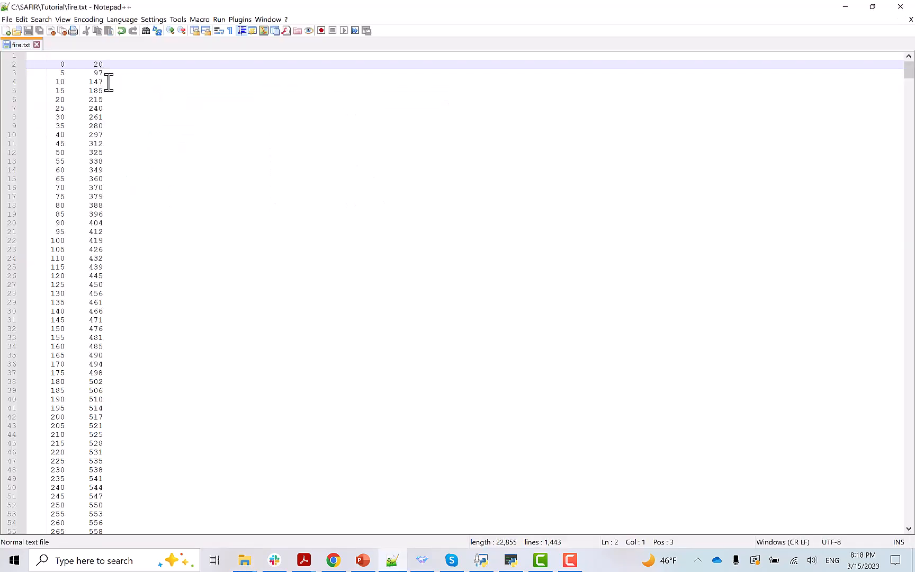
Insert two example time-temperature rows, 0 20 and 7200 145, above the existing data in fire.txt
click(32, 58)
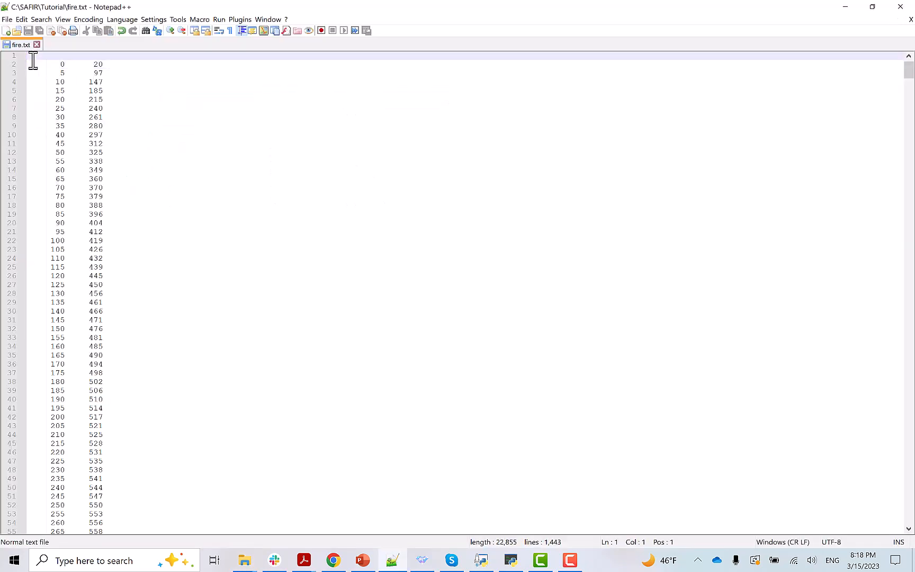
key(Return)
key(Return)
key(Up)
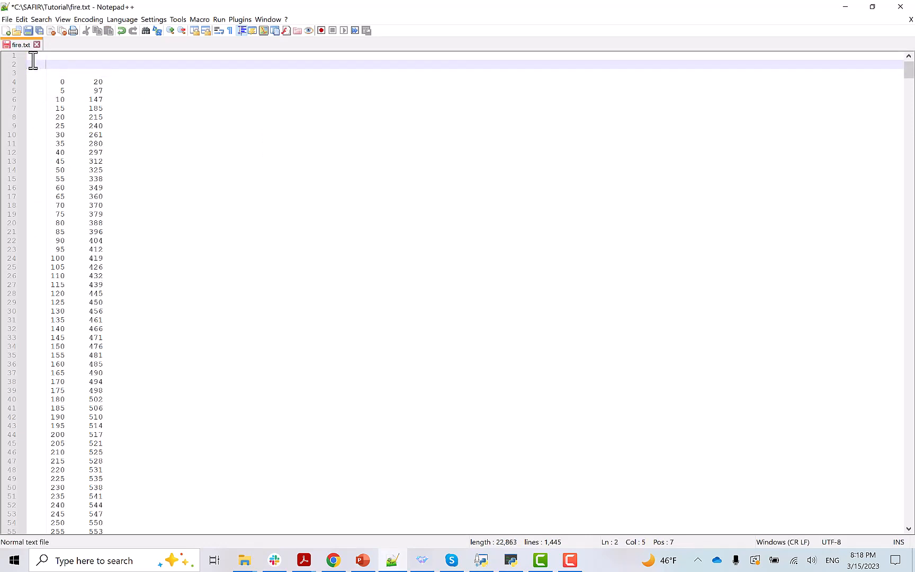
text(0     20)
key(Return)
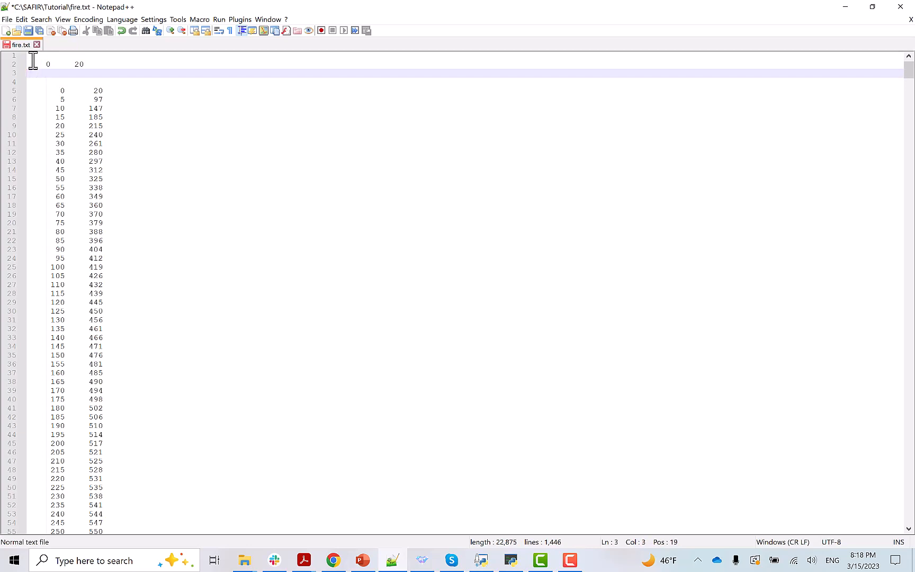
text(7200    145)
click(46, 65)
click(53, 67)
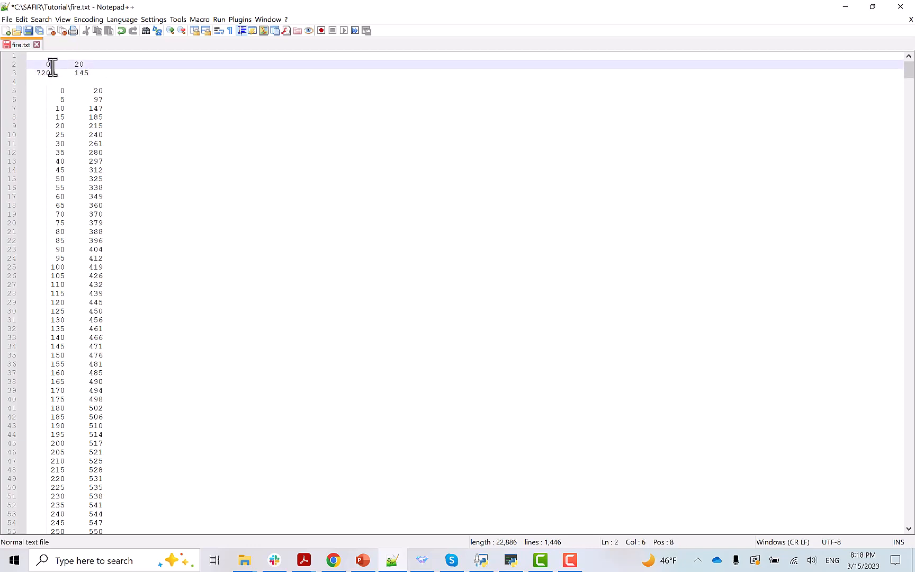
click(84, 65)
Delete the two example rows and the extra blank lines above the original fire curve data
drag(88, 74, 38, 66)
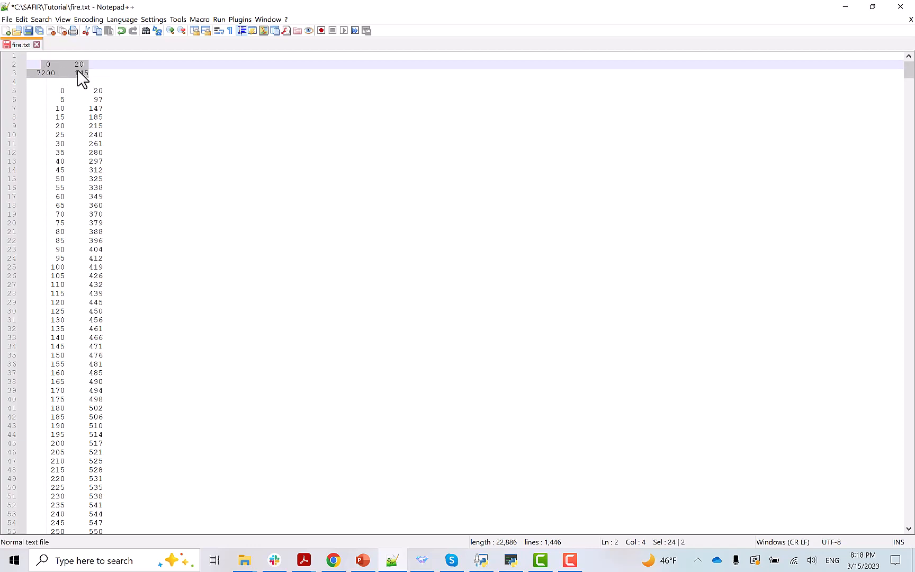
key(Delete)
key(Delete)
key(Delete)
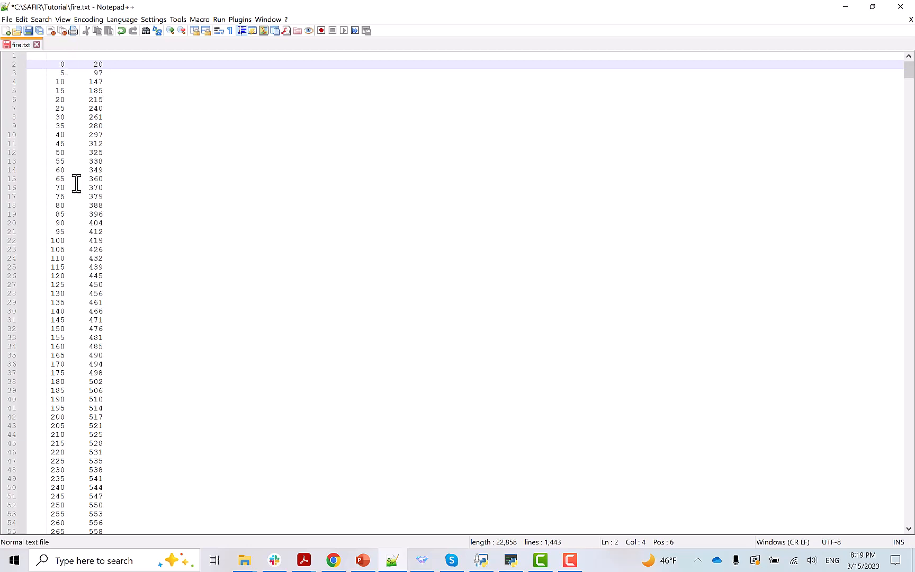
Save fire.txt and switch back to the ThermalConcrete.geo model in Gmsh
click(31, 31)
key(alt+Tab)
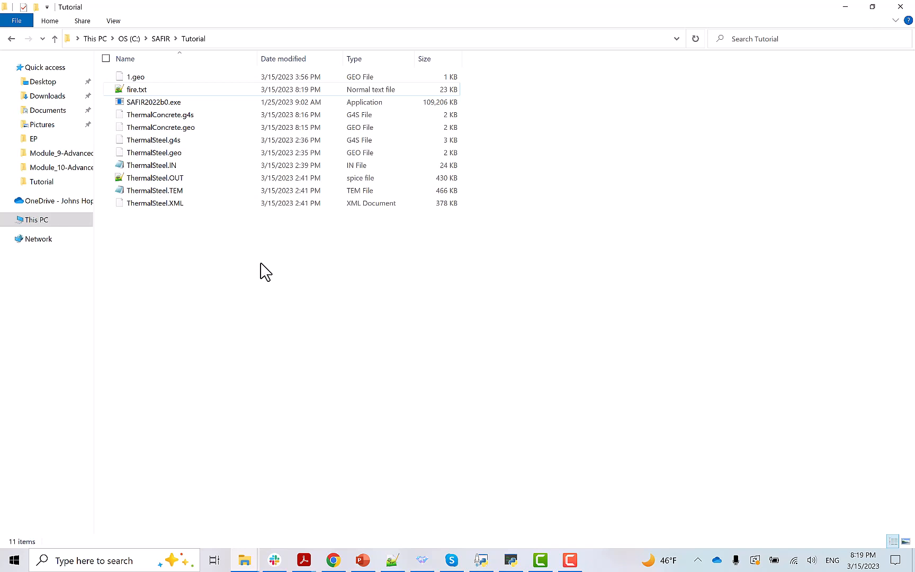
key(alt+Tab)
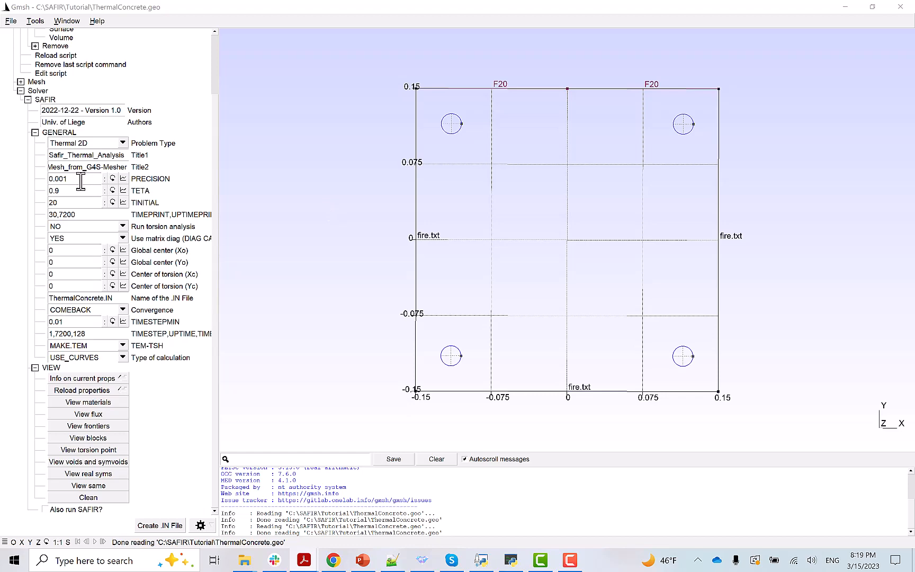
Create a physical surface group named "concretes" from Plane 1, the square section surrounding the four bars
scroll(80, 174, up, 3)
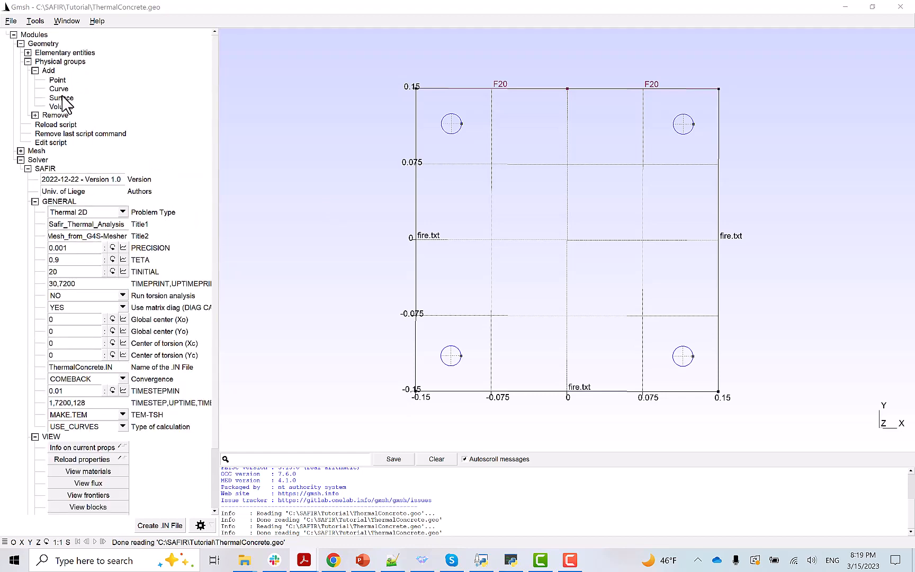
click(61, 98)
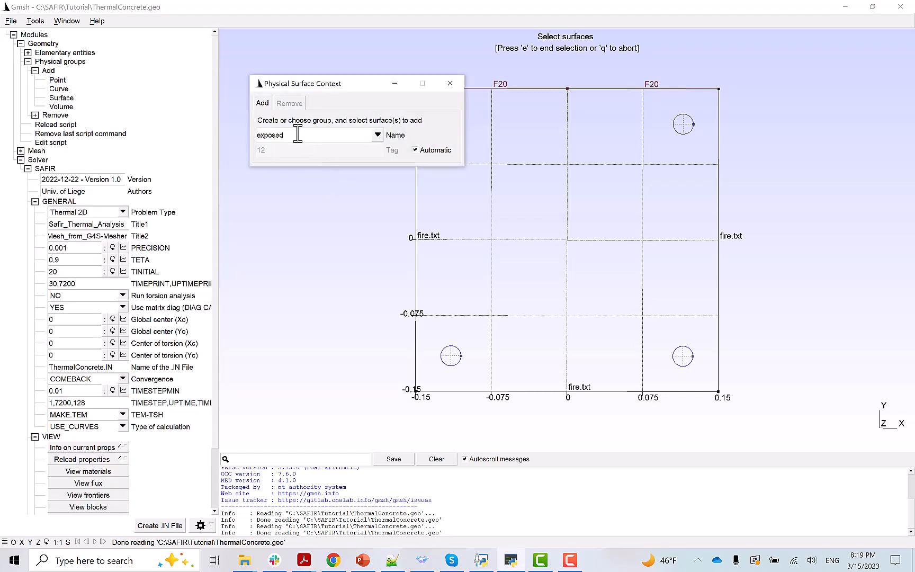
drag(296, 135, 245, 136)
text(concretes)
click(566, 239)
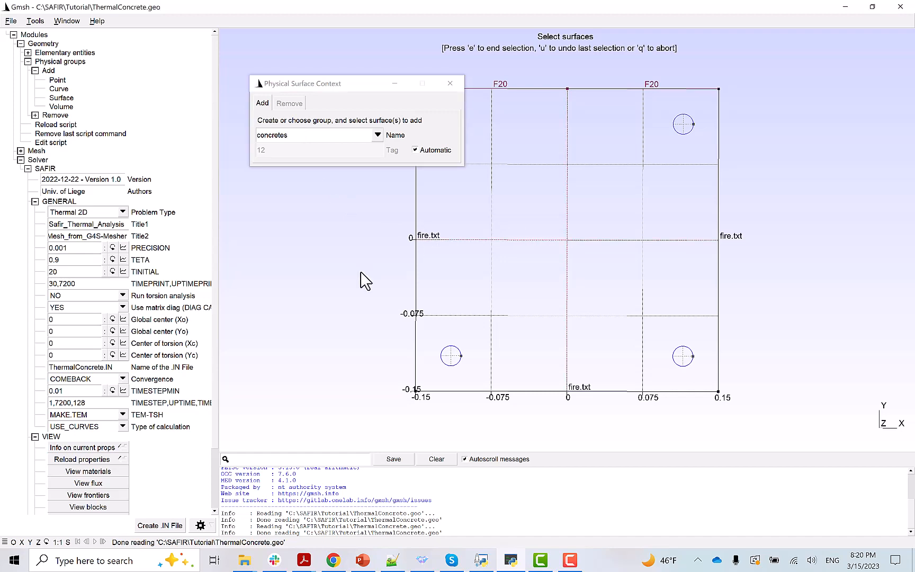
key(e)
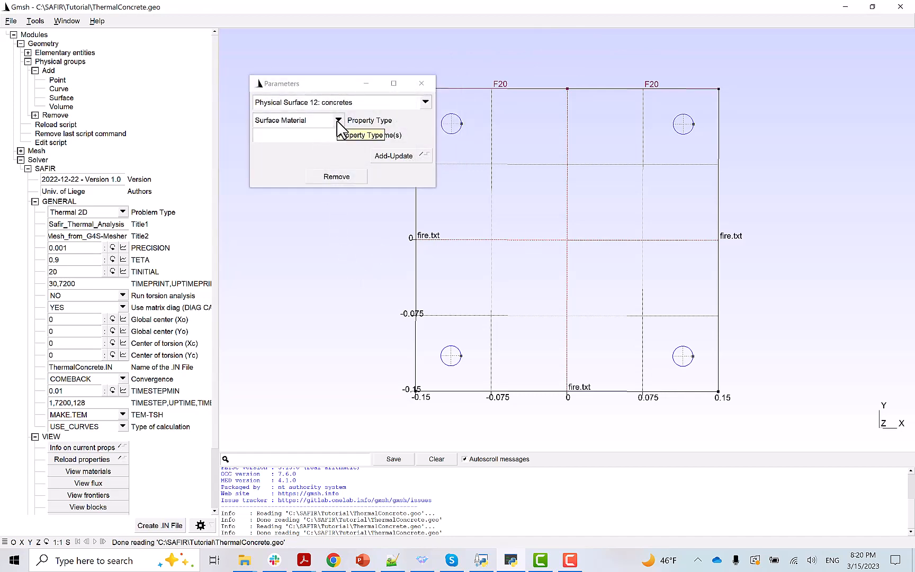
Define a new Concrete material of sub-category Concen2020 named "concretem" for the "concretes" physical surface
click(338, 121)
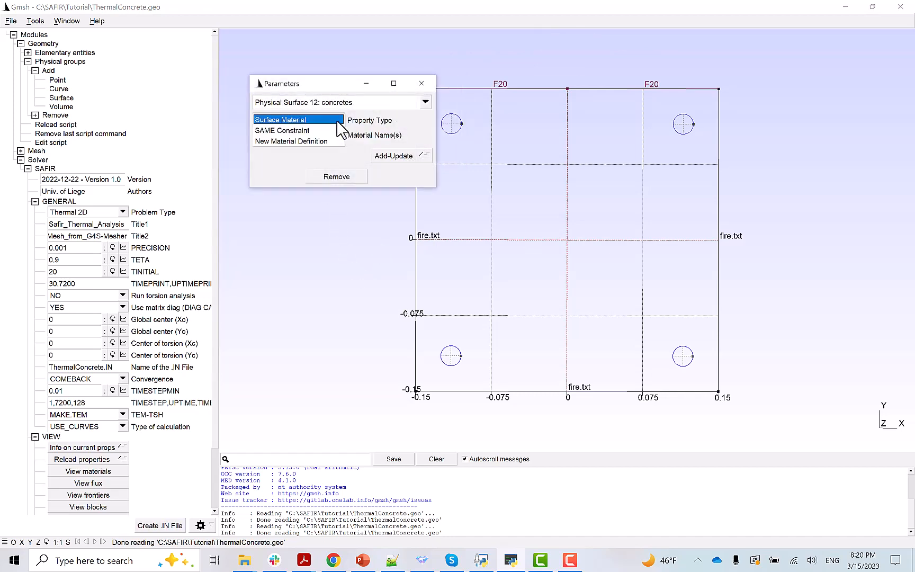
click(311, 141)
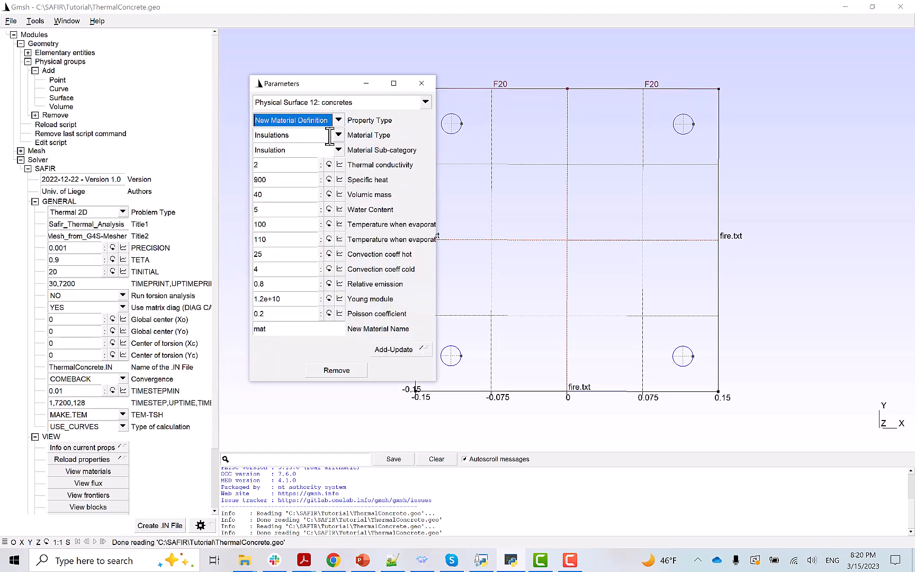
click(334, 135)
click(291, 156)
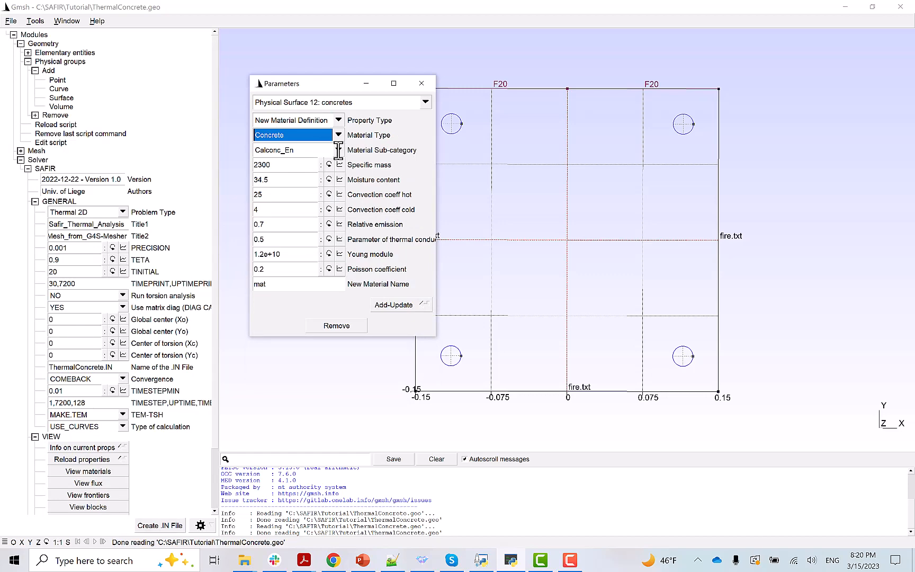
click(338, 150)
click(294, 193)
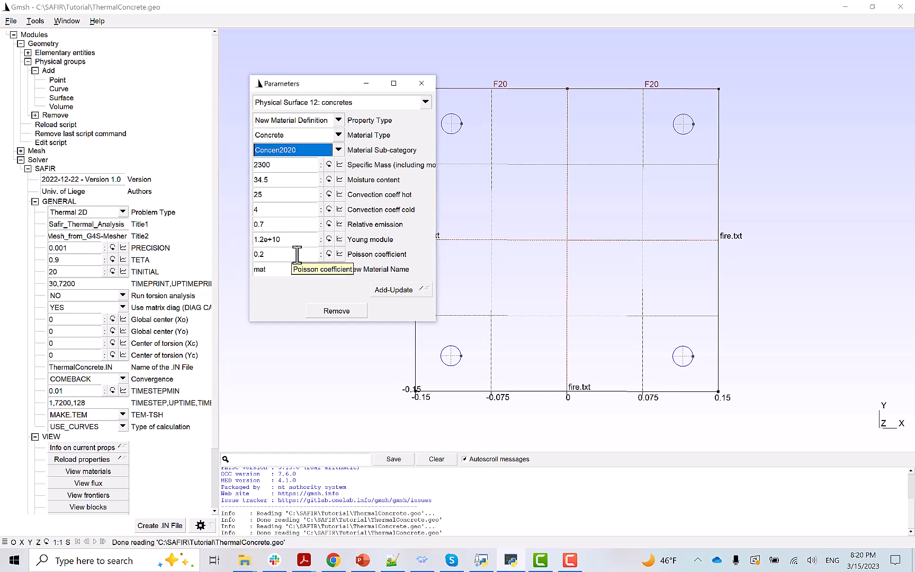
drag(266, 270, 257, 272)
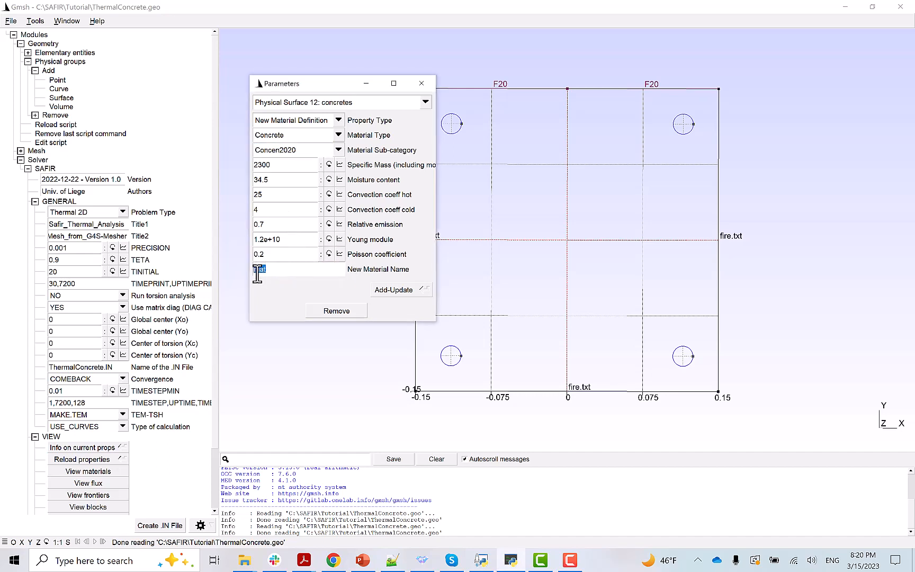
text(concretem)
click(395, 294)
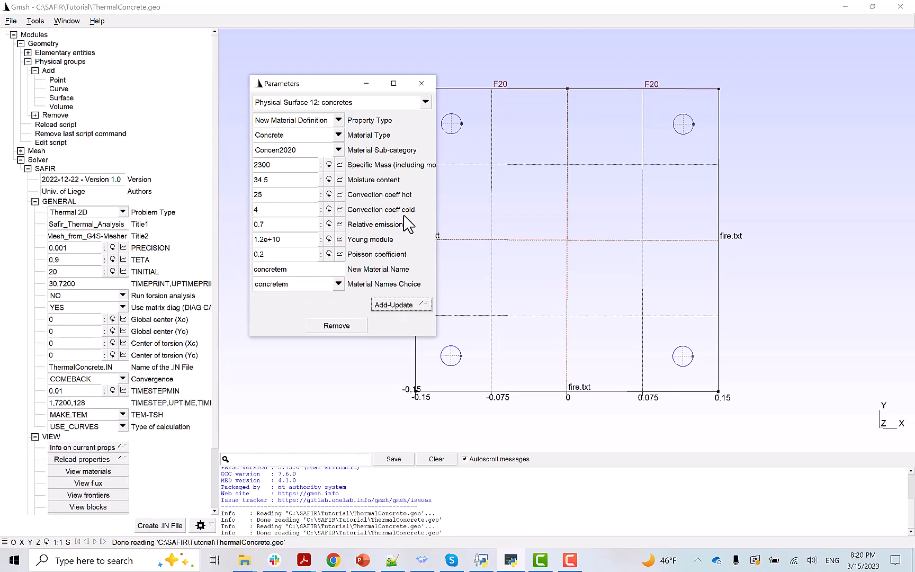
Assign concretem as the surface material of the "concretes" physical surface and display the materials on the section
key(alt+Tab)
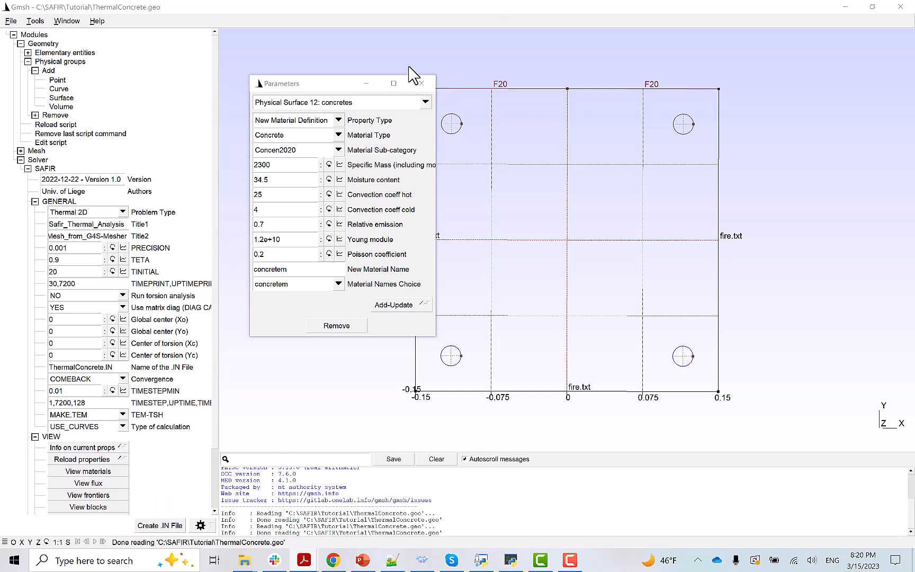
click(339, 121)
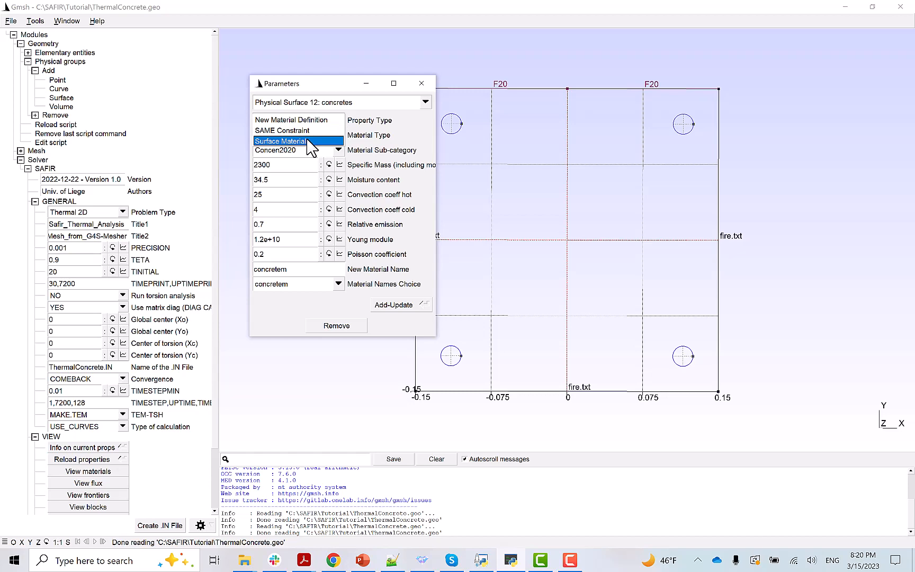
click(297, 141)
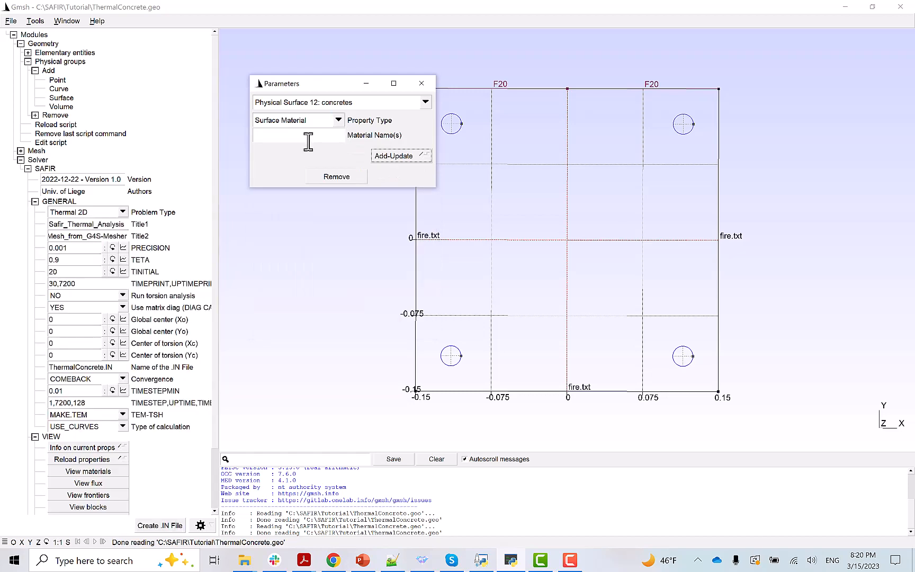
click(285, 136)
text(concretes)
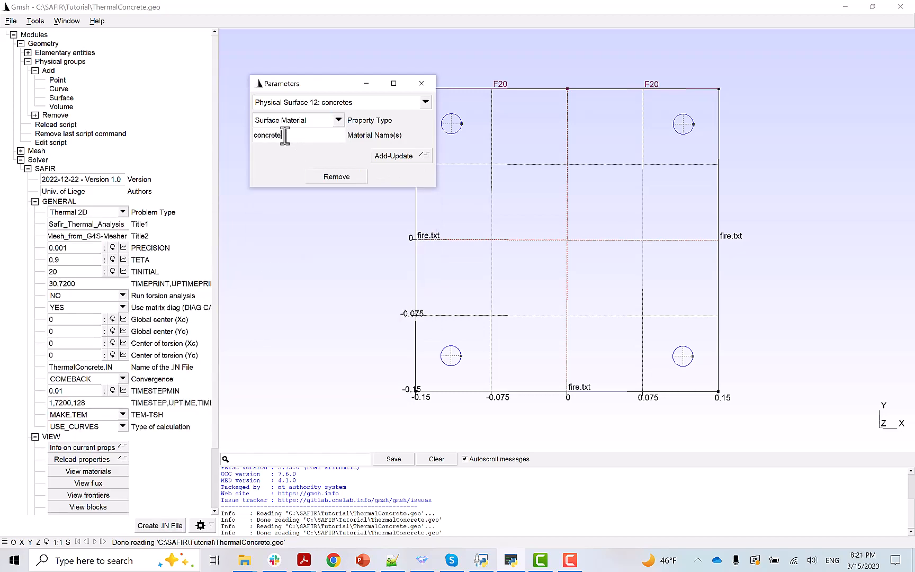
click(392, 157)
click(86, 471)
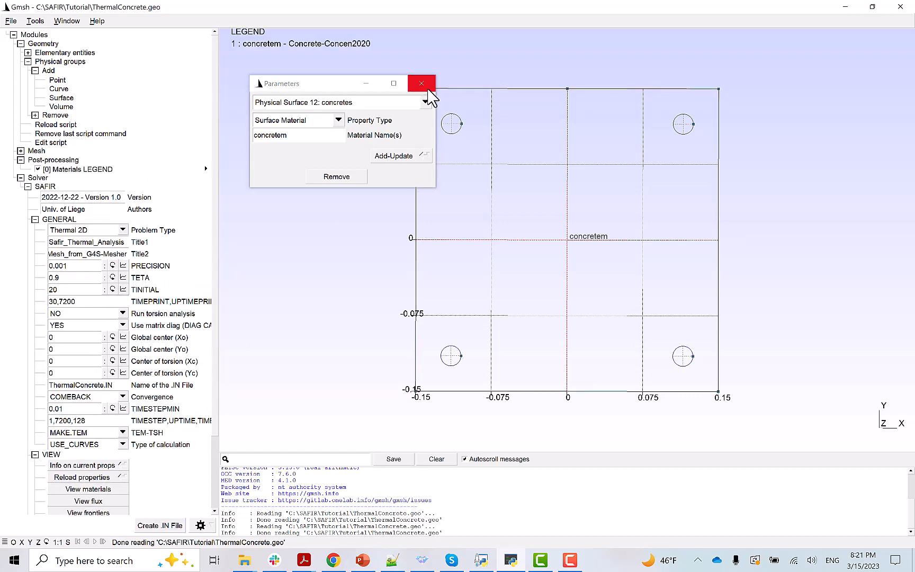
click(422, 83)
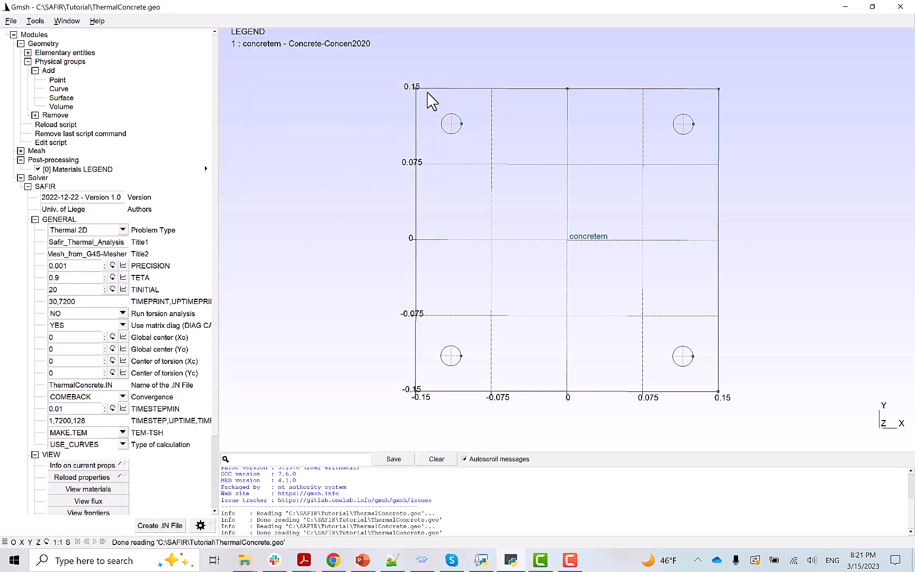
Create a physical surface group named "steelrebars" from the four circular bar surfaces
click(61, 98)
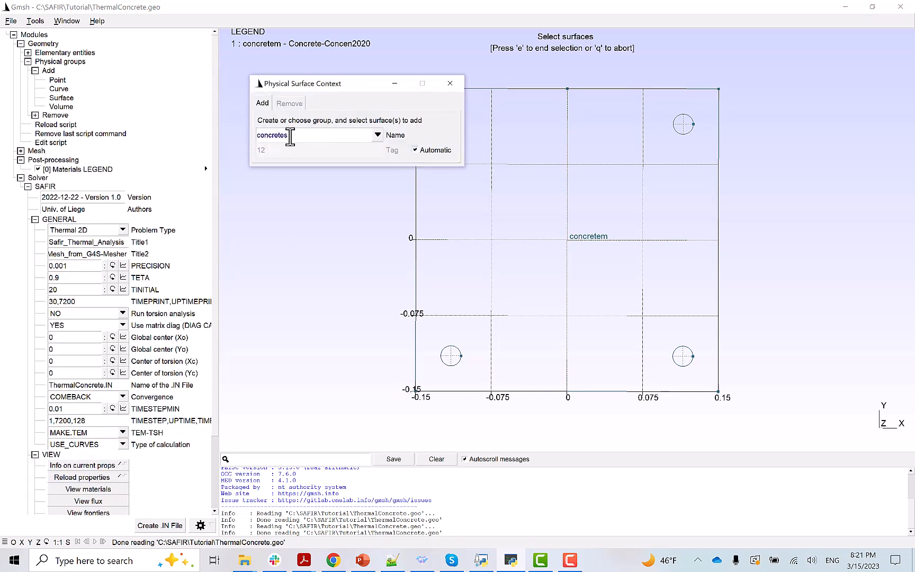
drag(291, 135, 212, 135)
text(steelrebars)
click(451, 356)
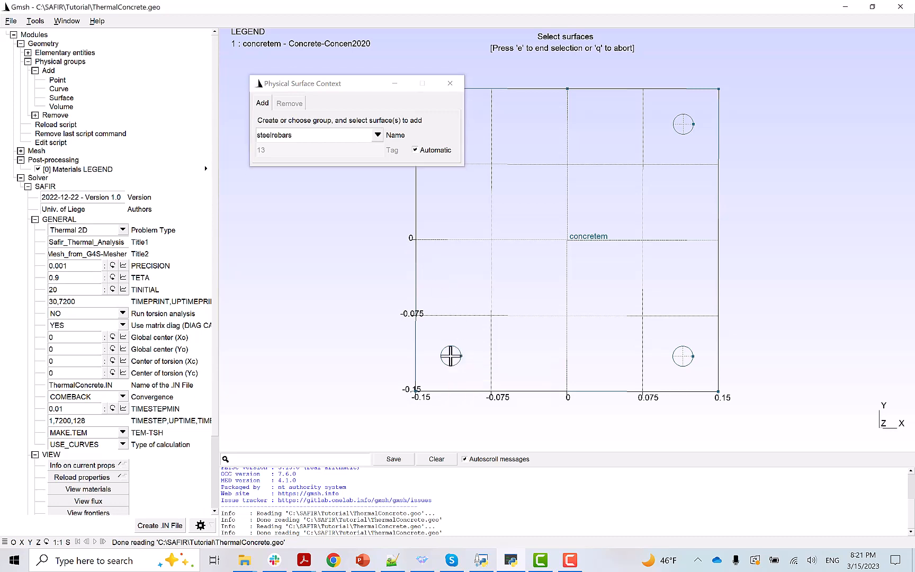
click(683, 356)
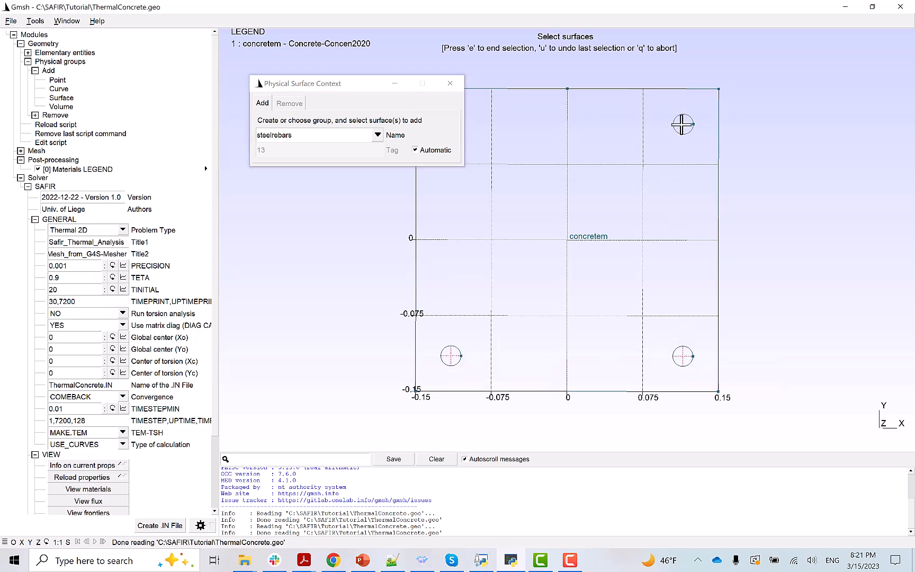
drag(288, 84, 235, 99)
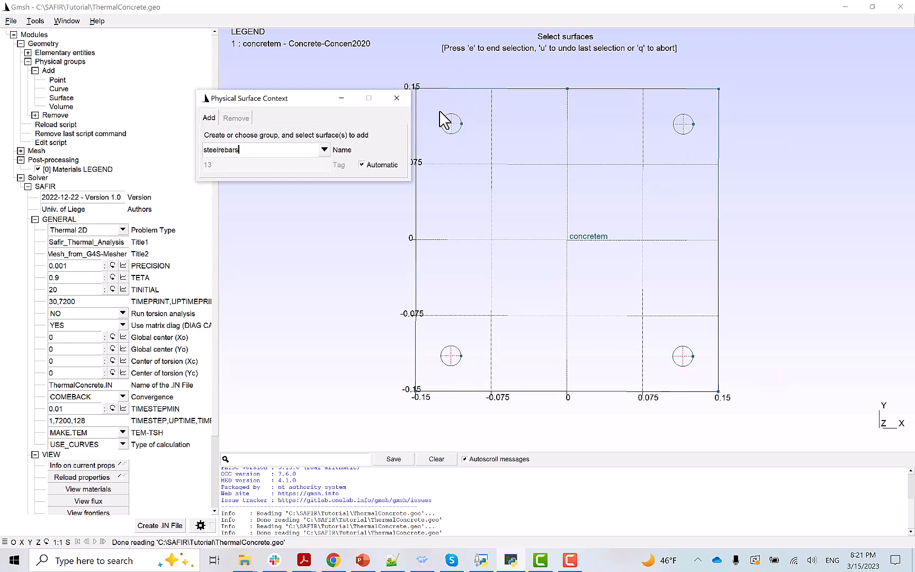
click(452, 125)
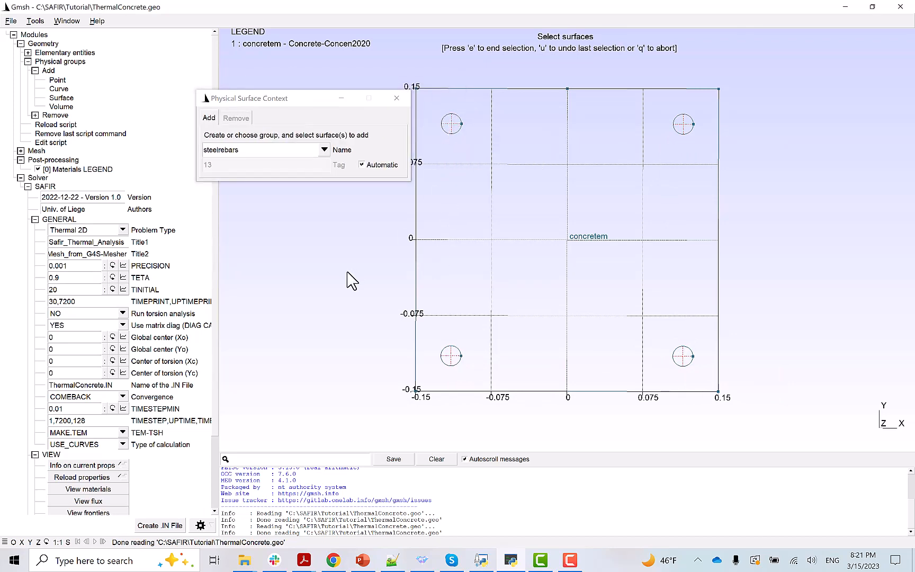
key(e)
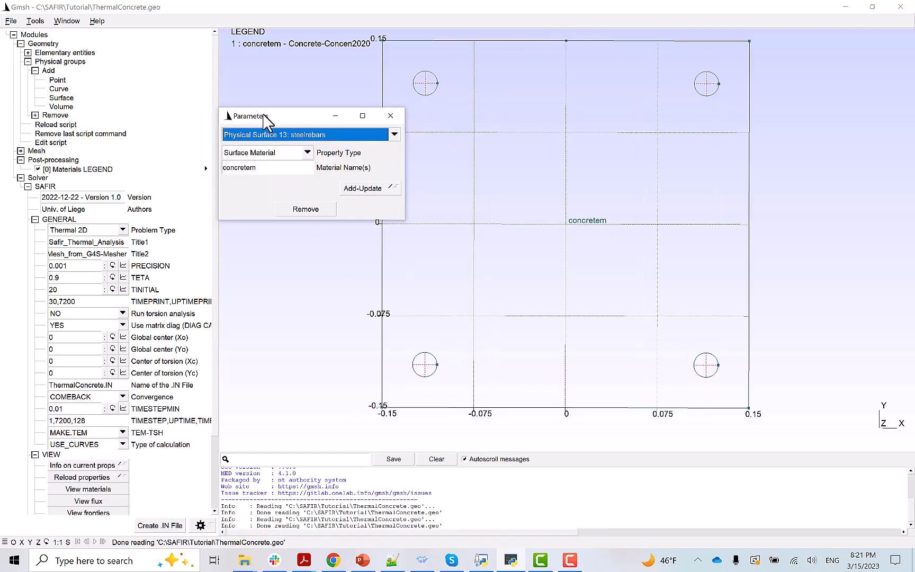
Define a new Metal material of sub-category Steelec2en named "steelrebarm" for the "steelrebars" physical surface
click(307, 152)
click(286, 176)
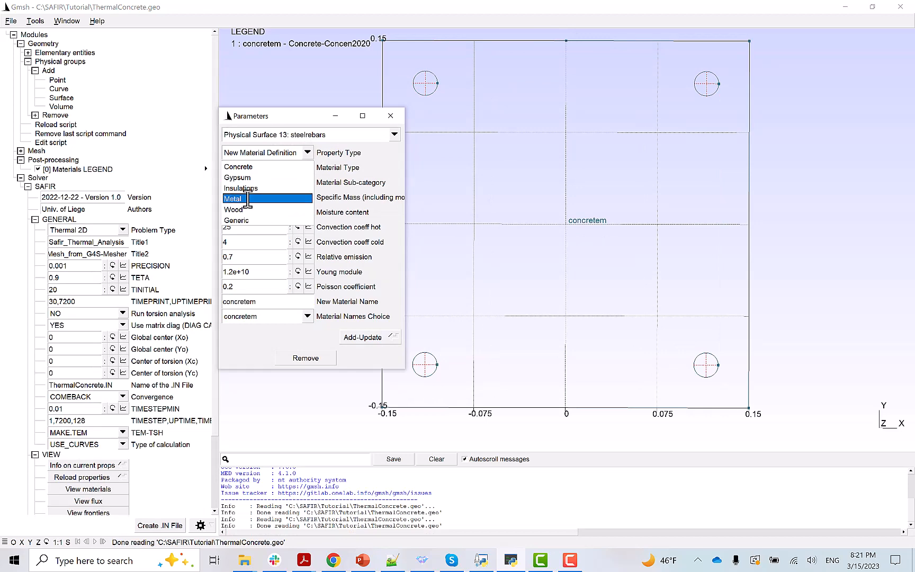
click(267, 198)
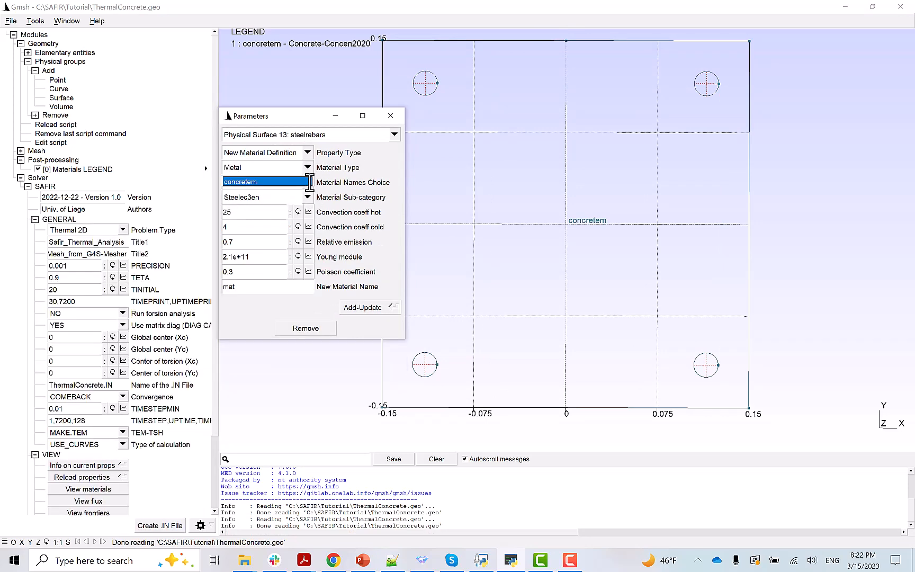
click(307, 196)
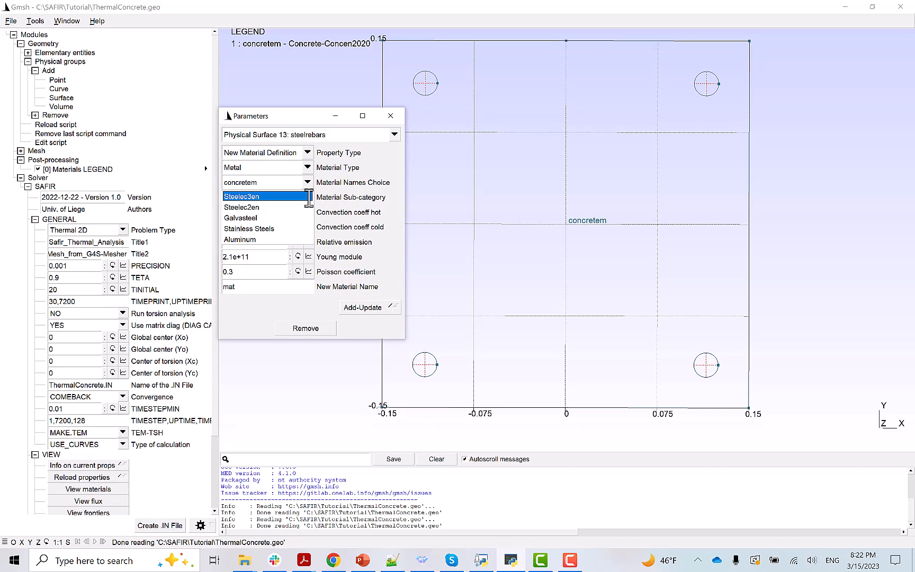
click(268, 207)
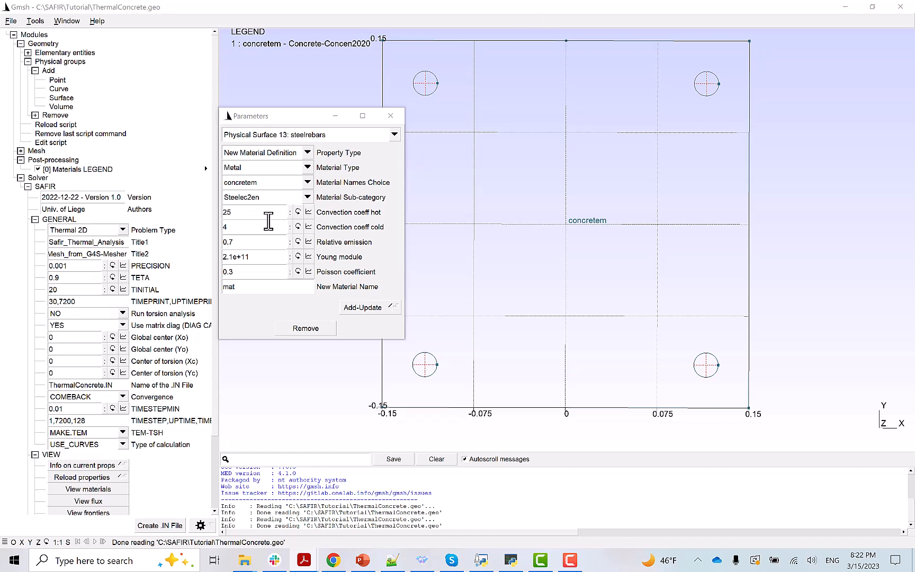
drag(247, 287, 211, 286)
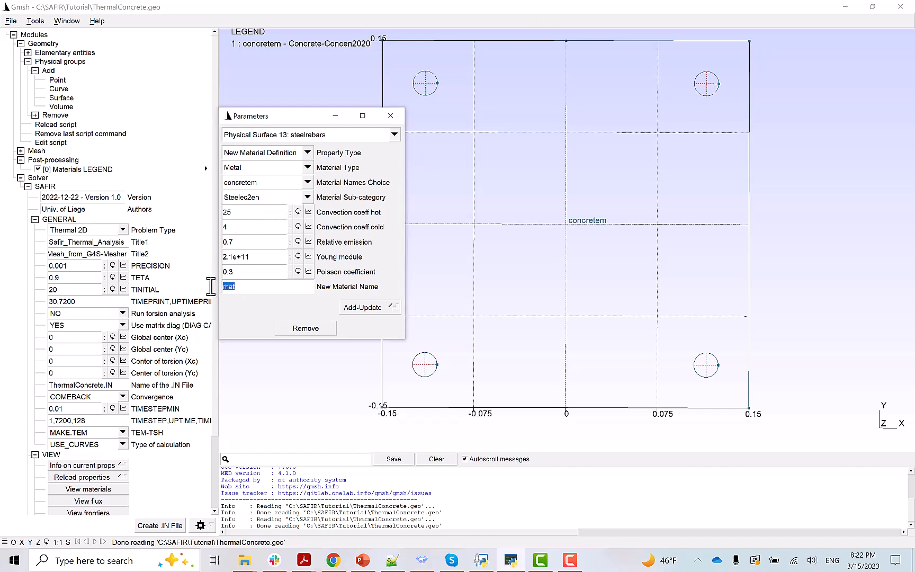
text(steelrebarm)
click(359, 310)
click(361, 310)
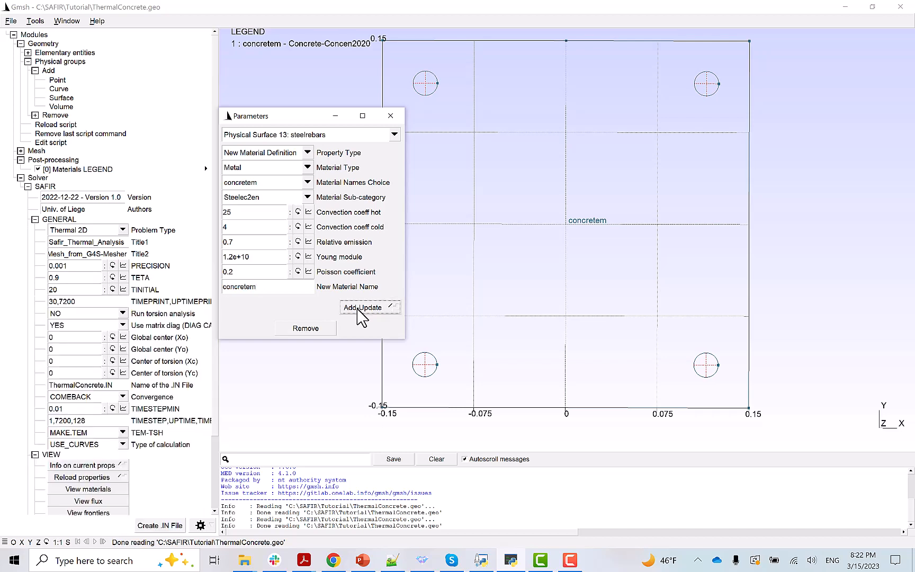
Assign steelrebarm as the surface material of the "steelrebars" physical surface and refresh the materials display on the section
click(307, 182)
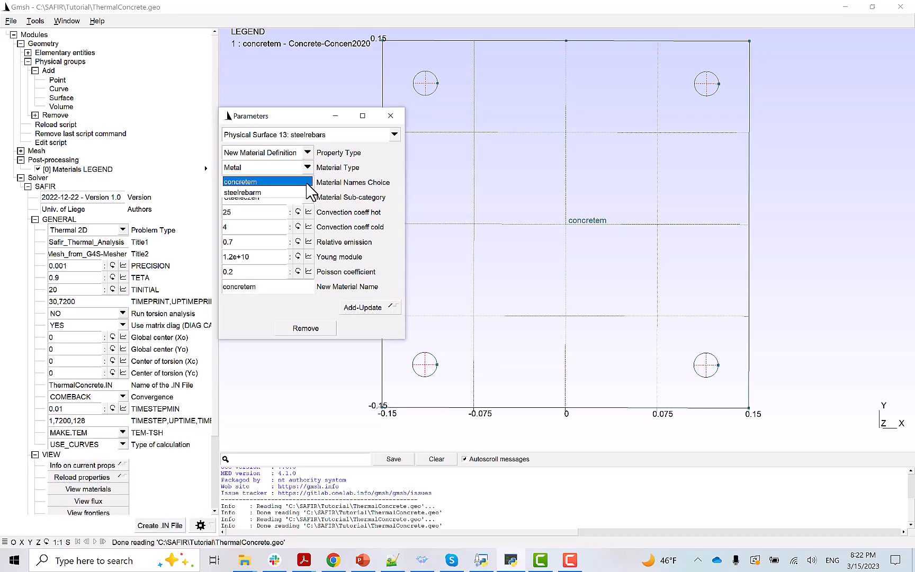
click(343, 181)
click(308, 154)
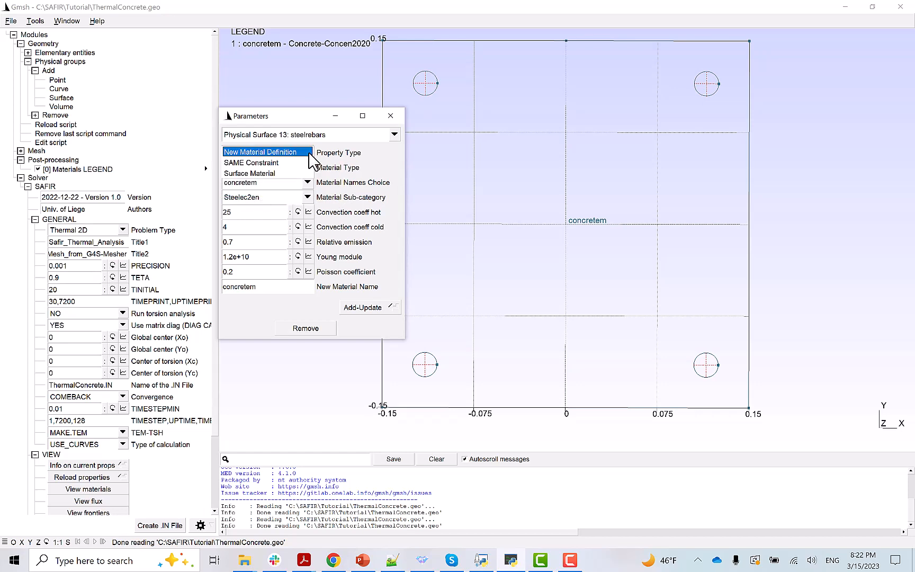
click(265, 173)
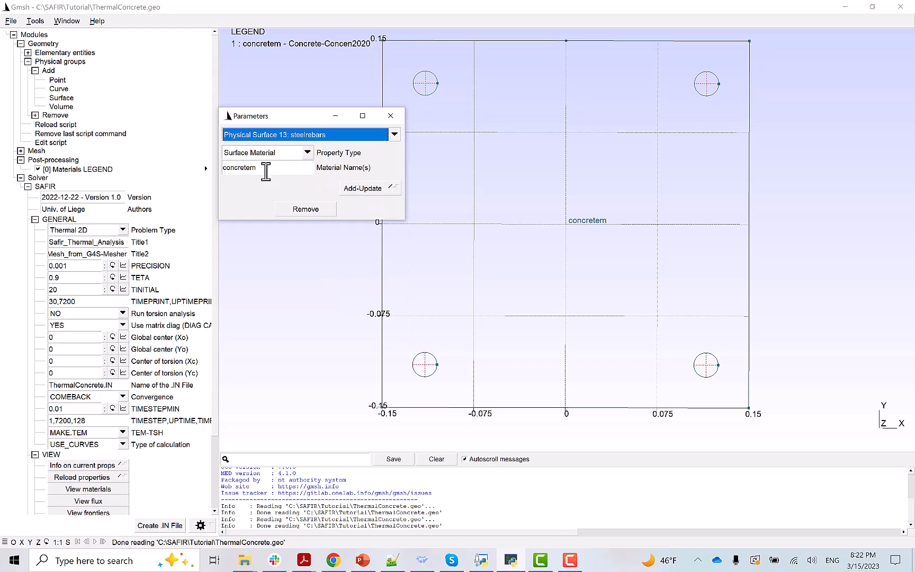
drag(268, 168, 223, 171)
text(st)
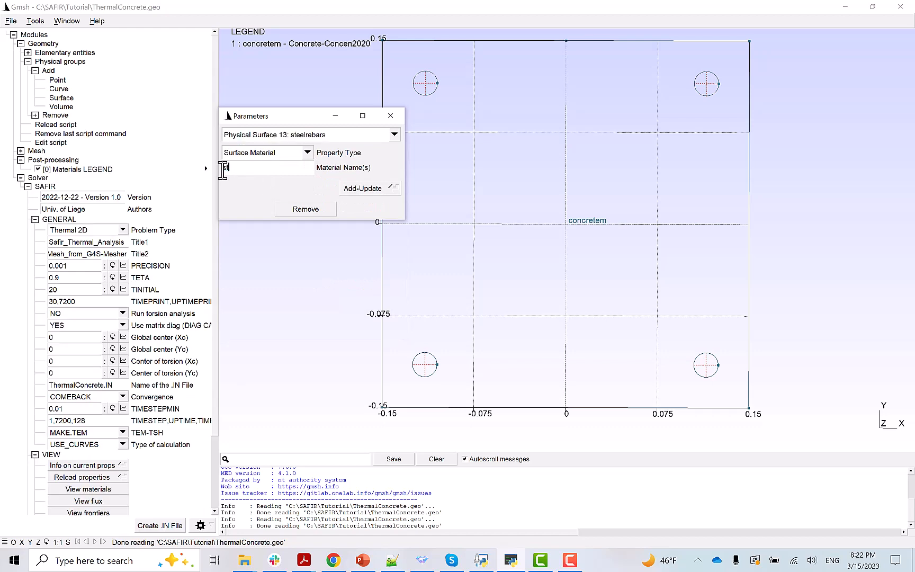
text(eelrebarm)
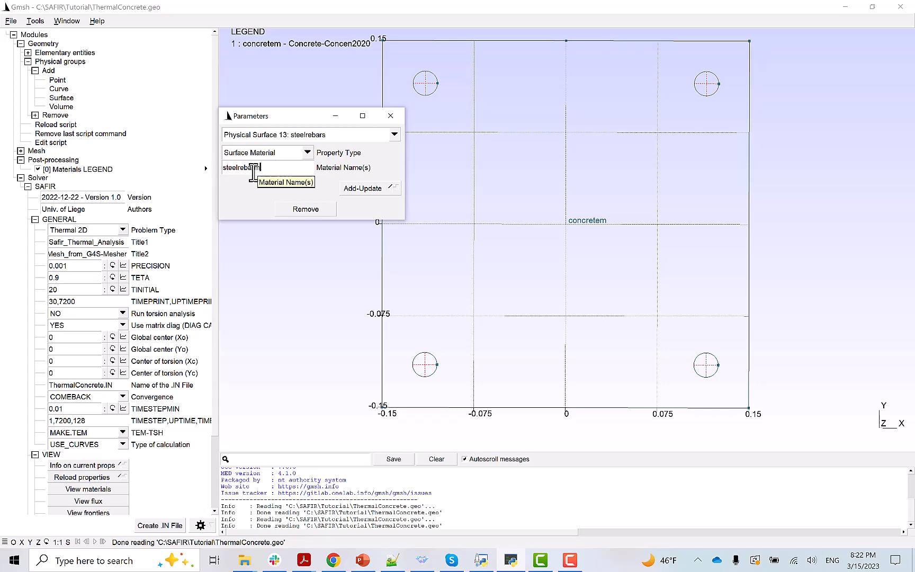
click(357, 189)
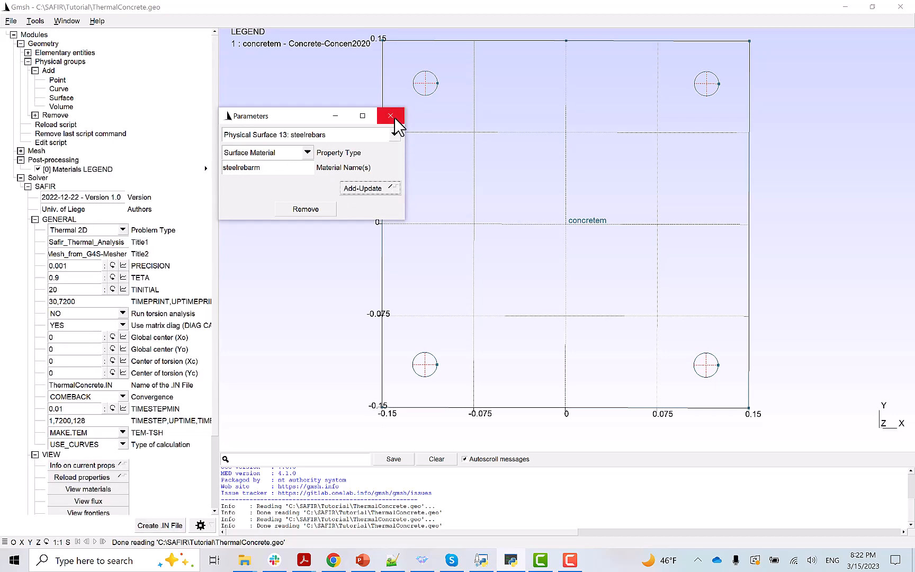
click(90, 490)
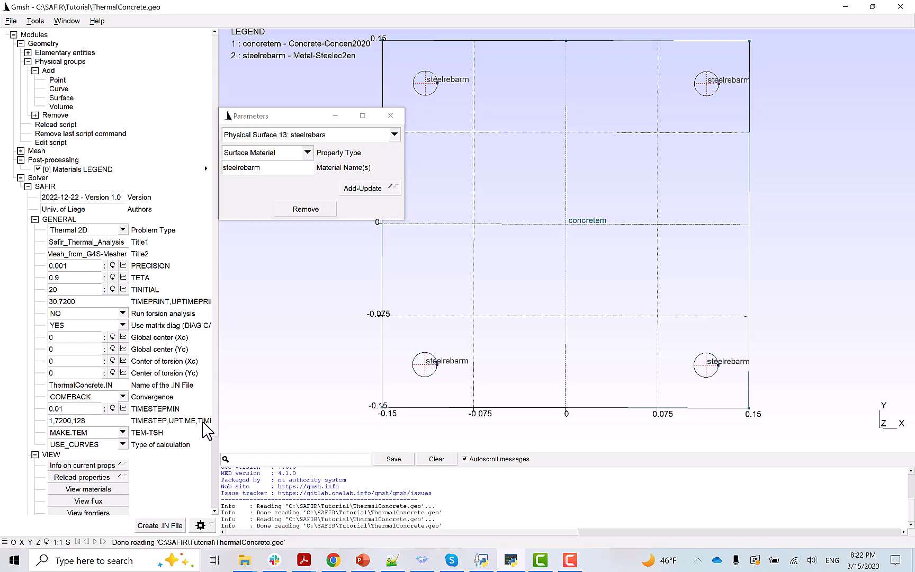
click(390, 115)
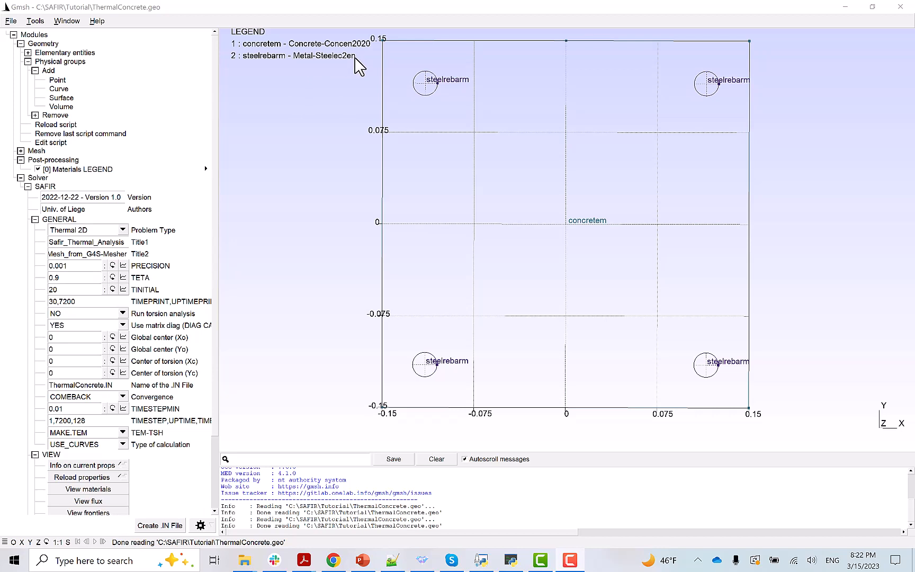
Isolate the steelrebars physical group in the model view, followed by the concretes group alone, to check their surfaces
click(35, 21)
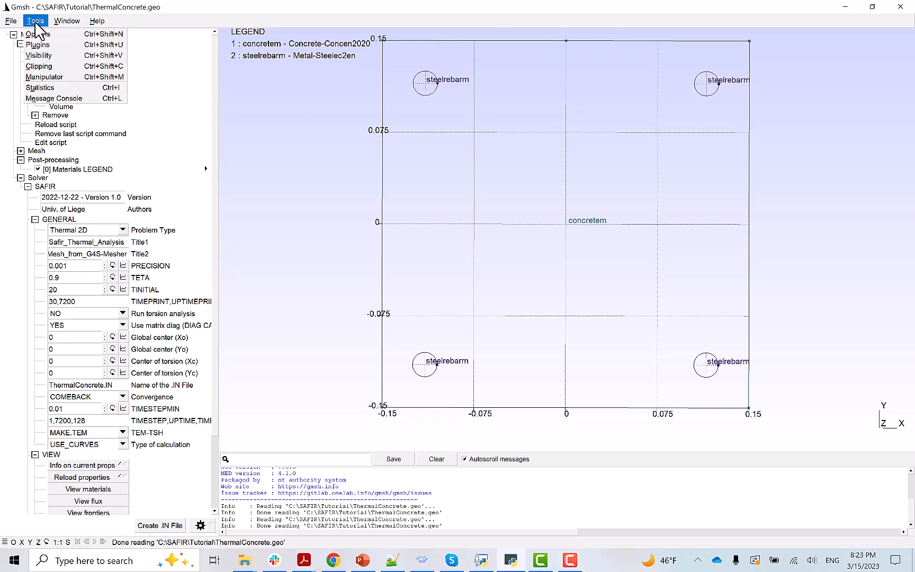
click(41, 54)
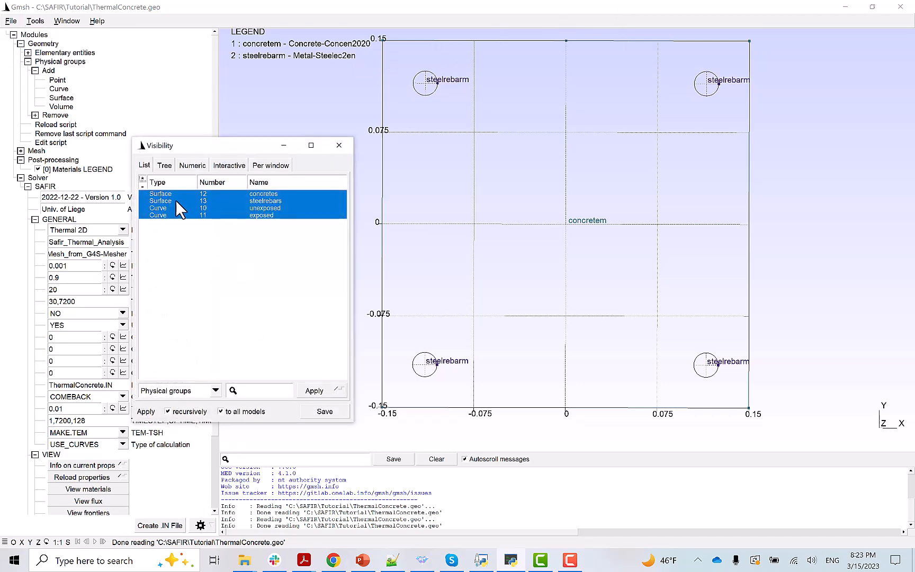
click(257, 195)
click(260, 201)
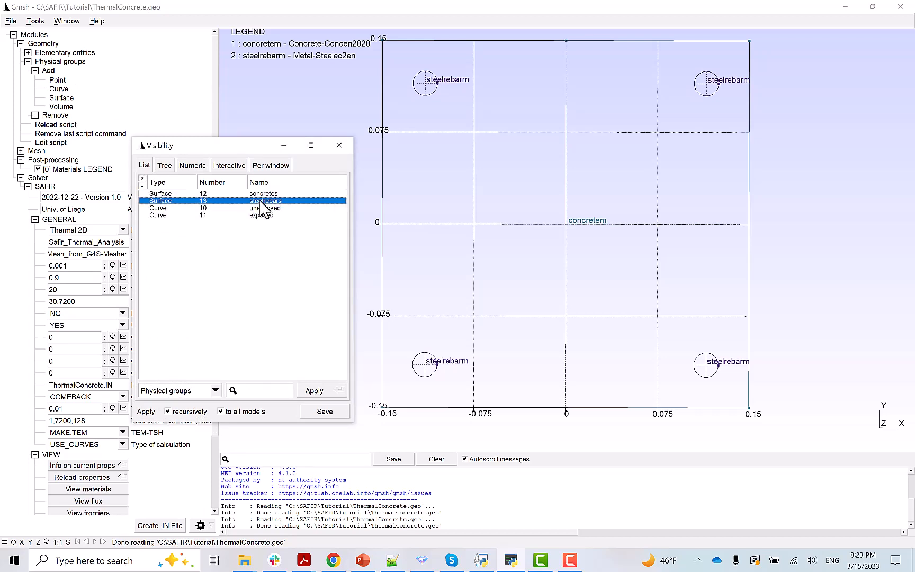
click(315, 392)
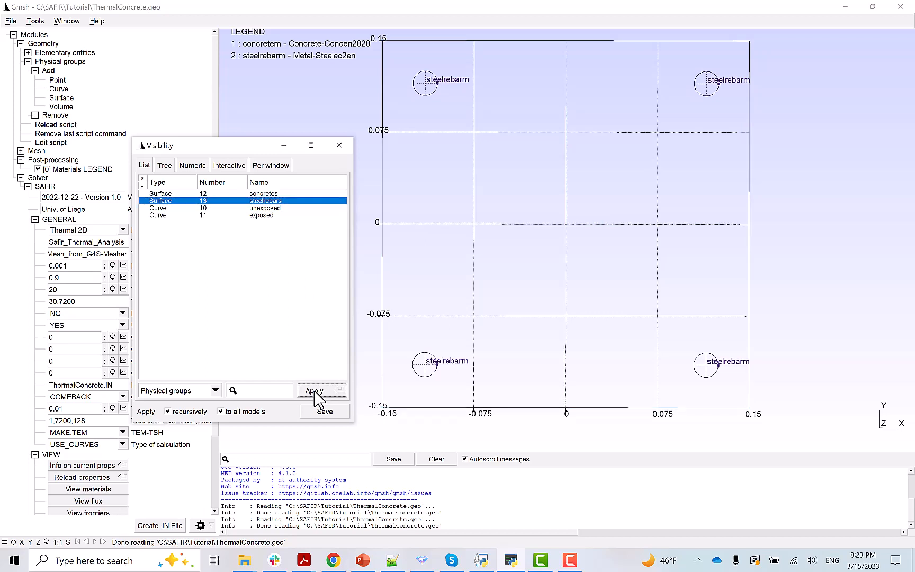
click(262, 194)
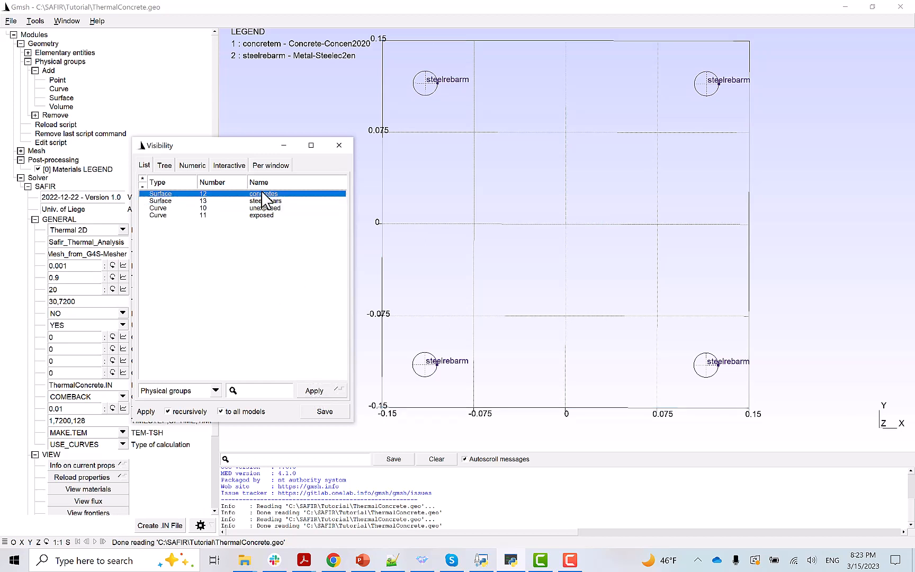
click(315, 392)
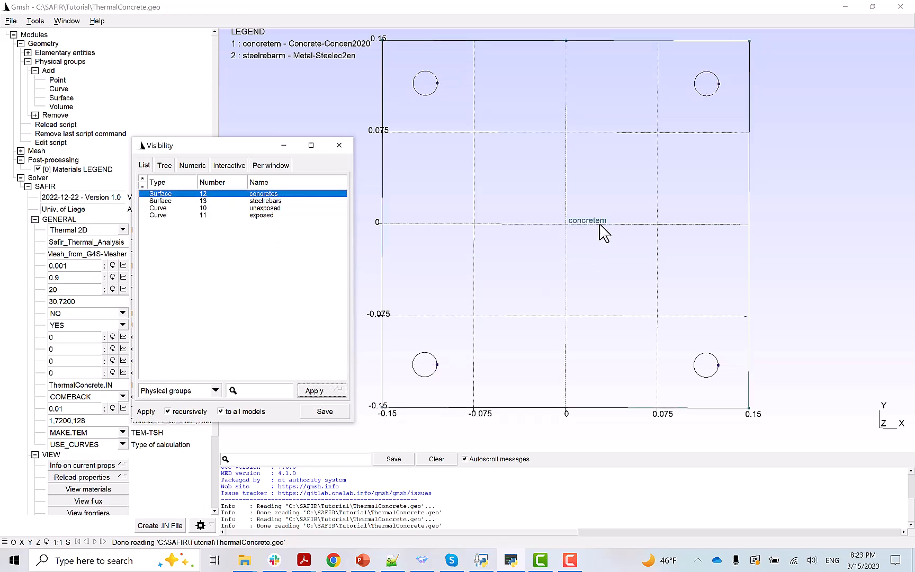
Restore the visibility of all physical groups: concretes, steelrebars, unexposed and exposed
ctrl+click(274, 202)
click(316, 393)
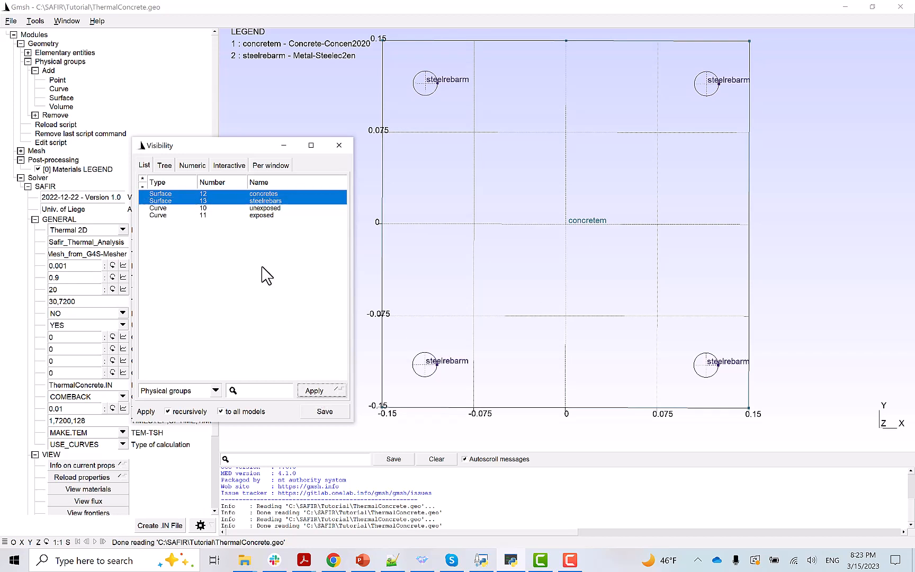
shift+click(260, 215)
click(313, 391)
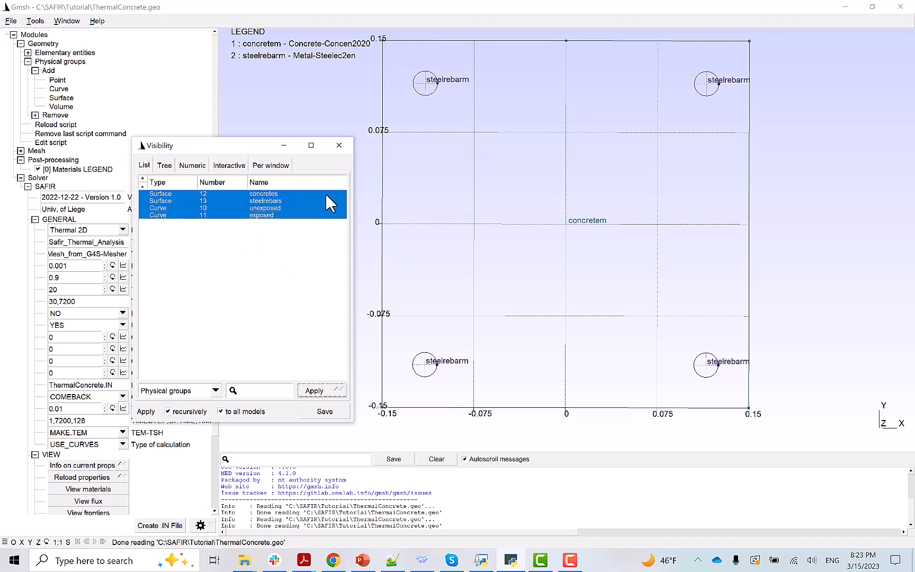
drag(200, 153, 254, 189)
click(337, 182)
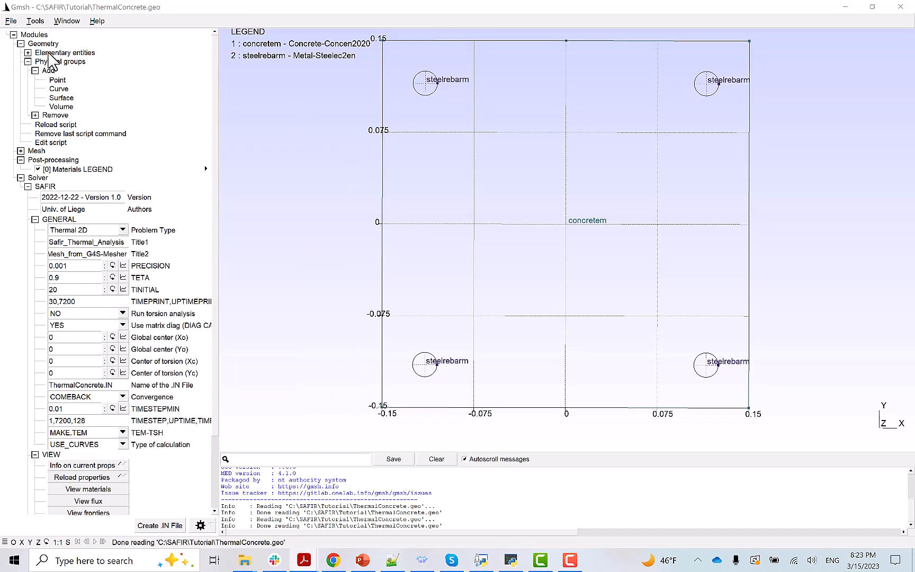
Set the mesh element size factor to 0.2 in the mesh options
click(21, 44)
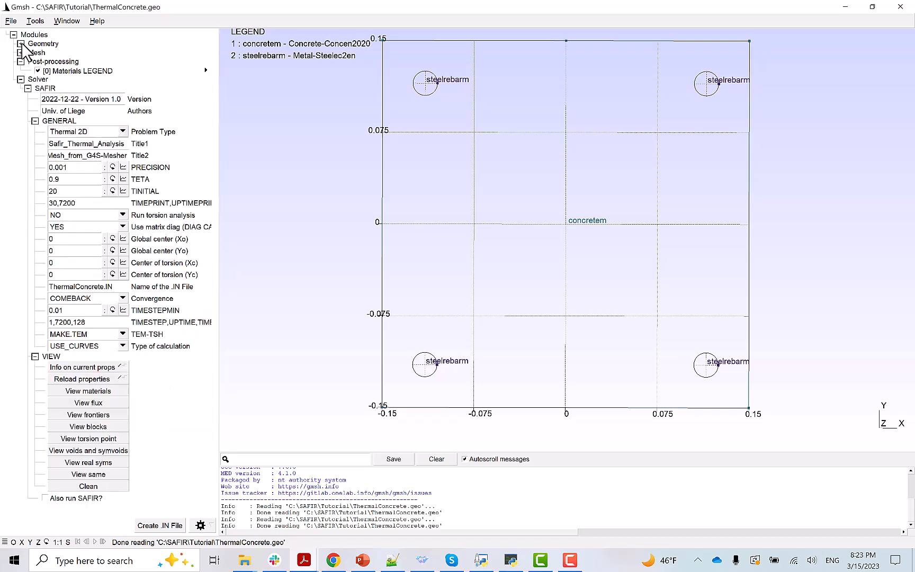
click(20, 53)
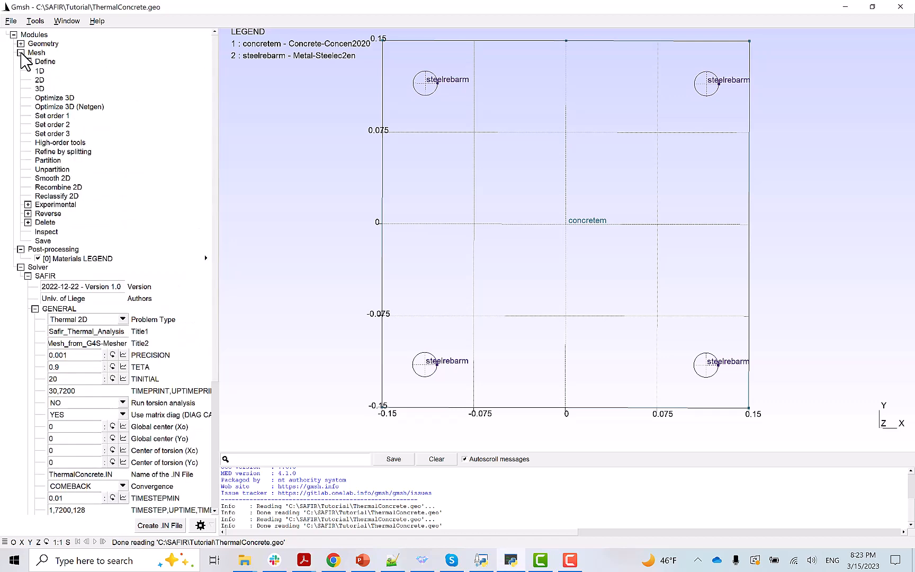
click(34, 21)
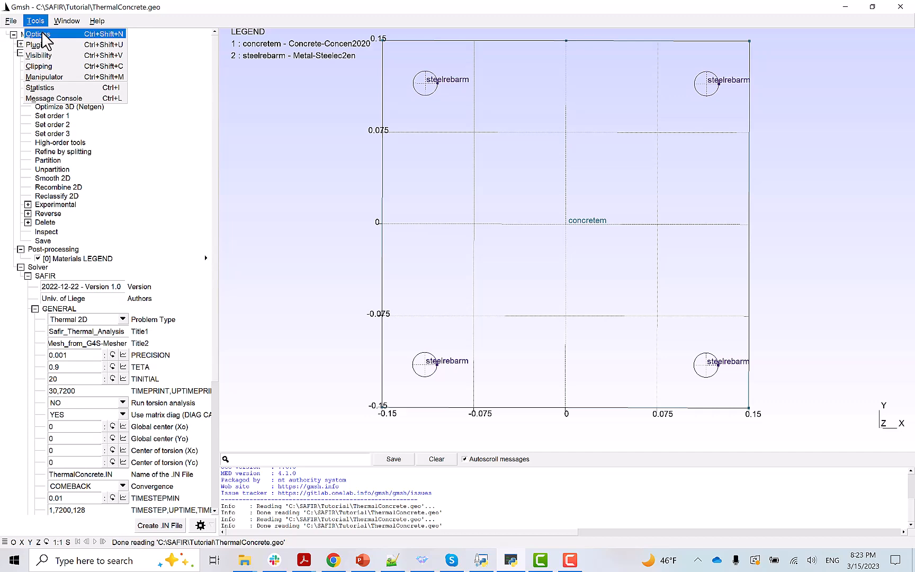
click(42, 33)
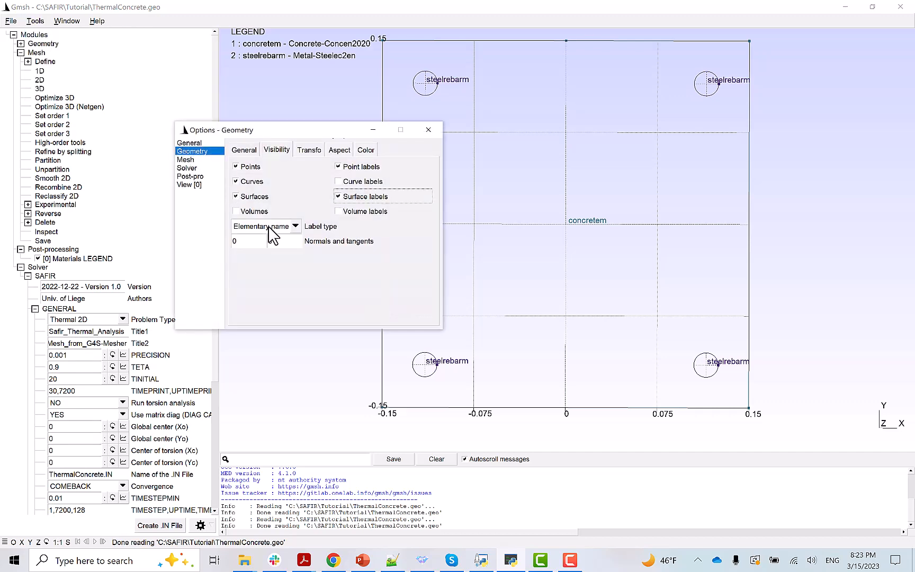
click(192, 160)
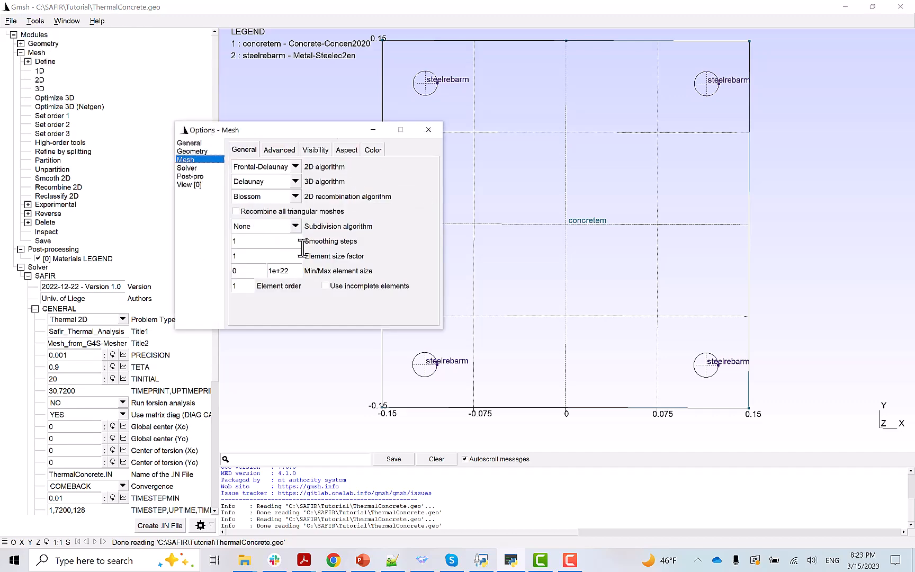
click(255, 259)
key(BackSpace)
text(0.2)
click(428, 130)
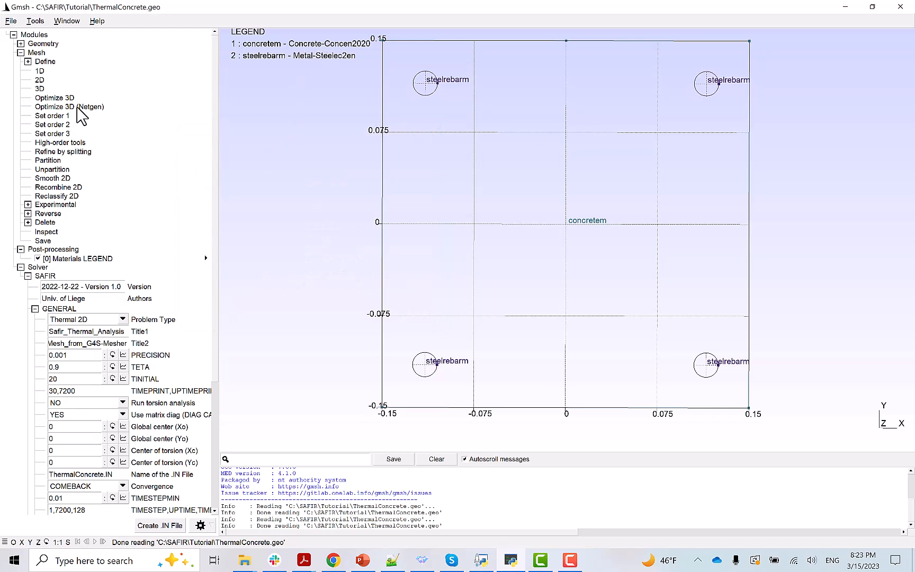
Generate the 2D mesh of the section and refine it by splitting twice
click(40, 81)
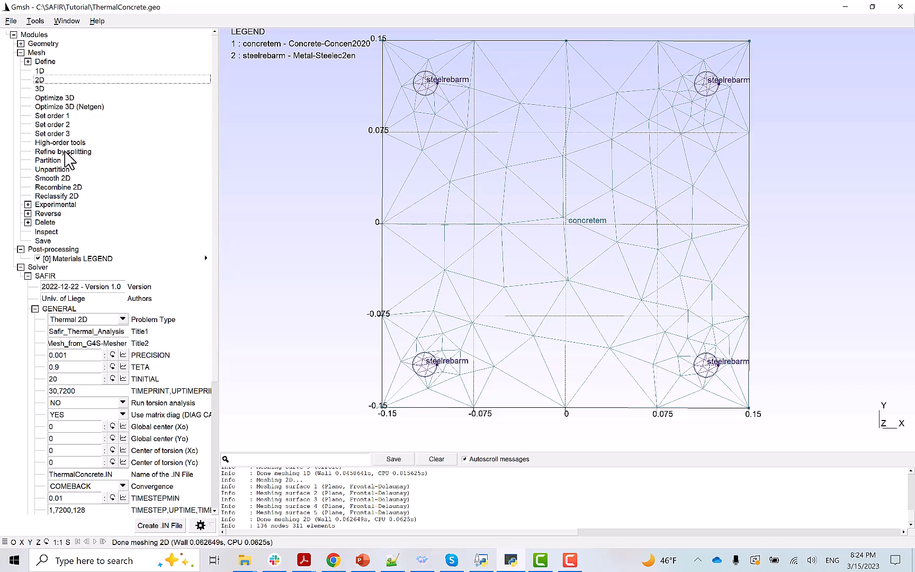
click(65, 152)
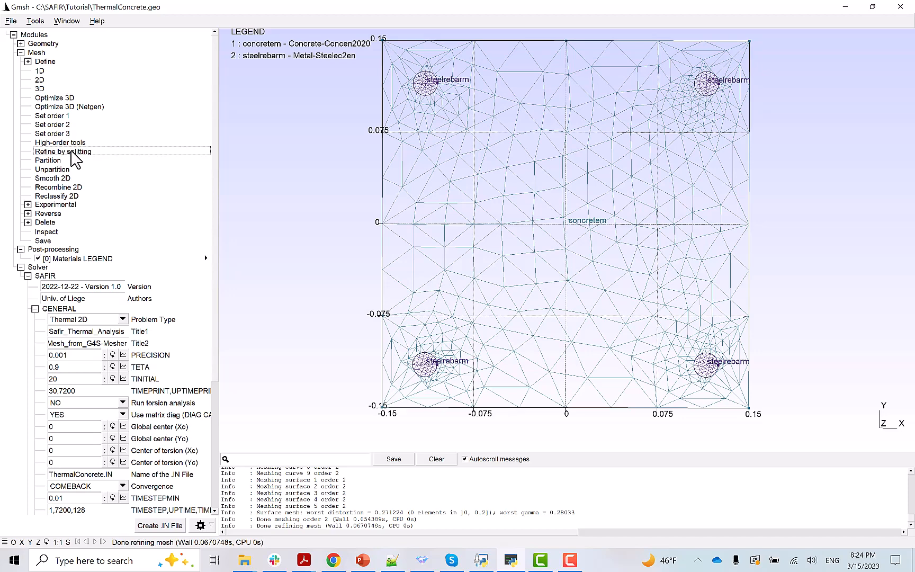
click(72, 152)
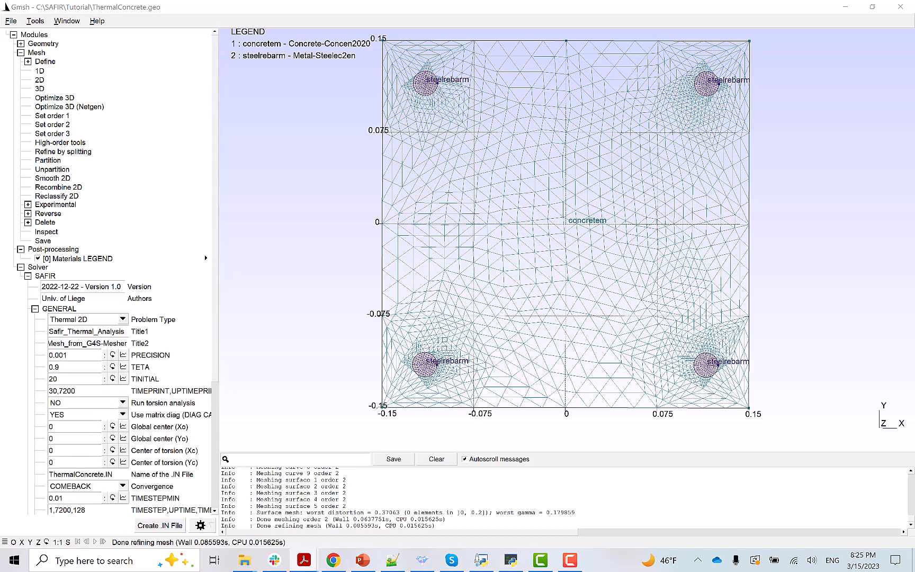
Create the SAFIR input file ThermalConcrete.IN from the meshed section
click(21, 52)
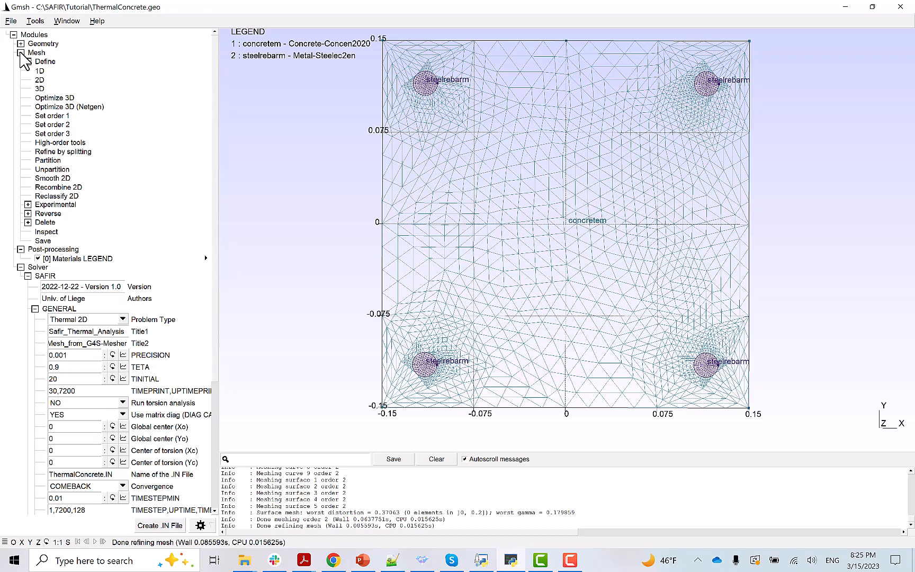
click(20, 52)
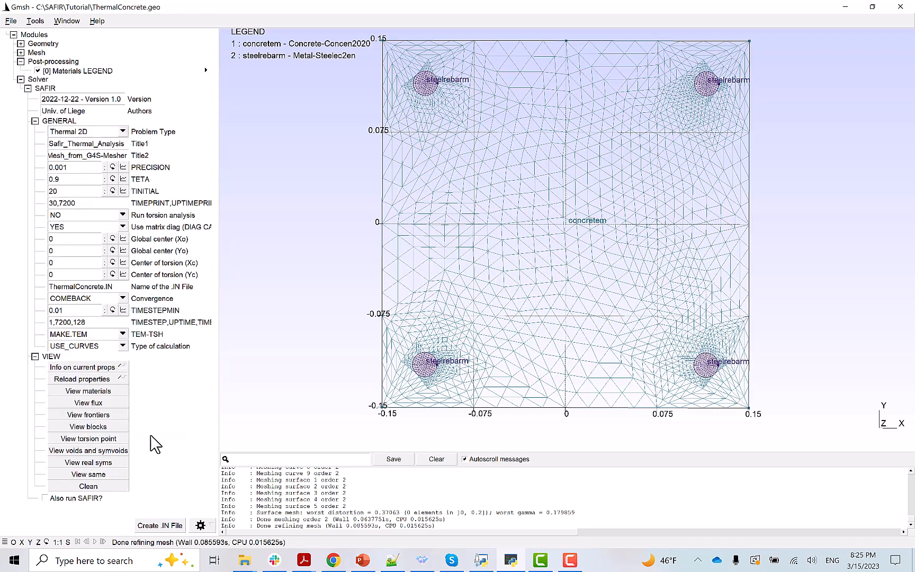
click(161, 526)
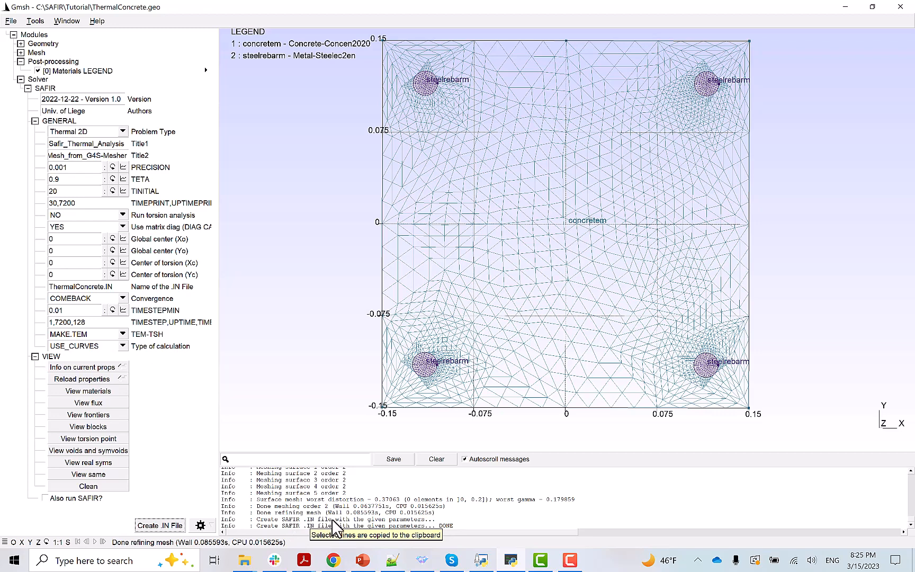
Switch to the Tutorial folder in File Explorer and open ThermalConcrete.IN for editing in Notepad++
key(alt+Tab)
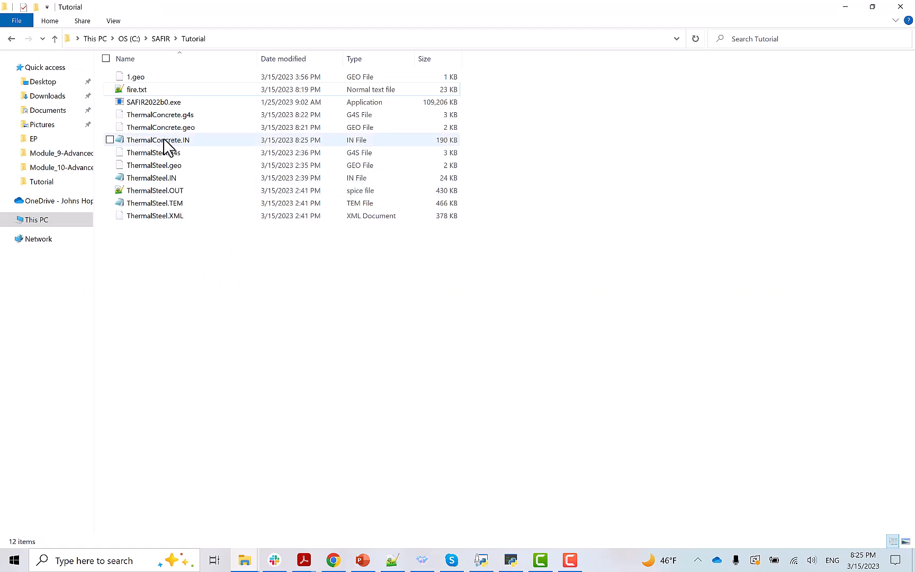
click(167, 148)
right_click(168, 148)
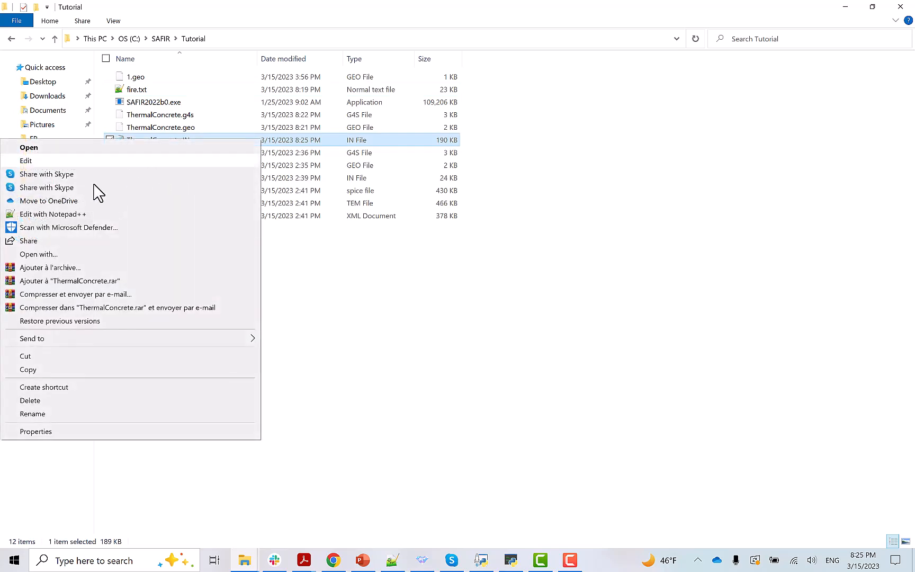
click(49, 215)
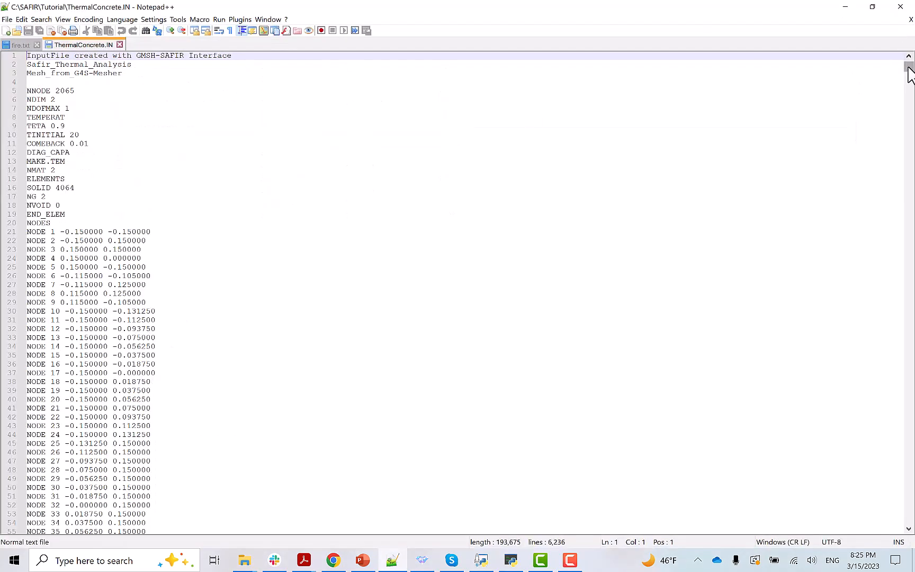
Examine the end of ThermalConcrete.IN for the material, time and fire.txt frontier definitions
drag(908, 66, 909, 523)
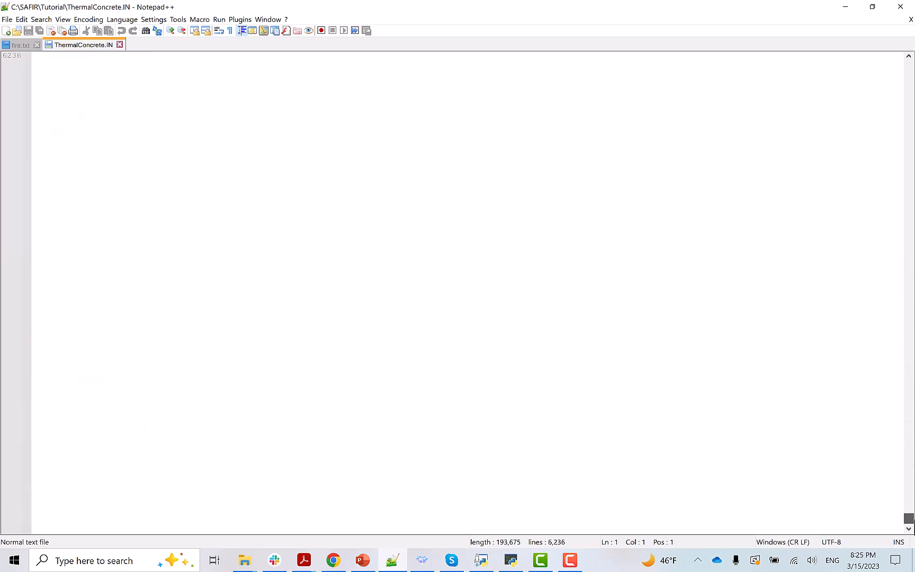
scroll(210, 347, up, 12)
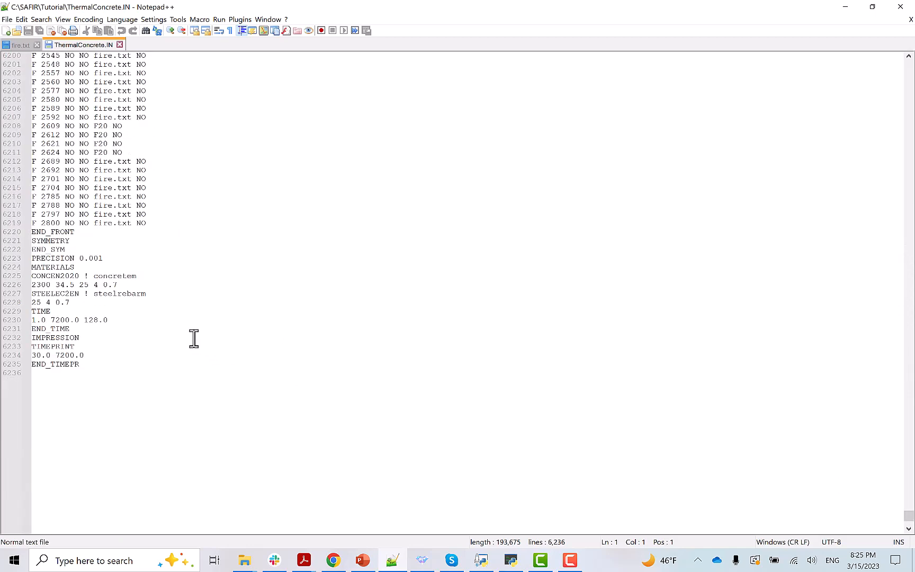
drag(42, 277, 61, 319)
click(123, 215)
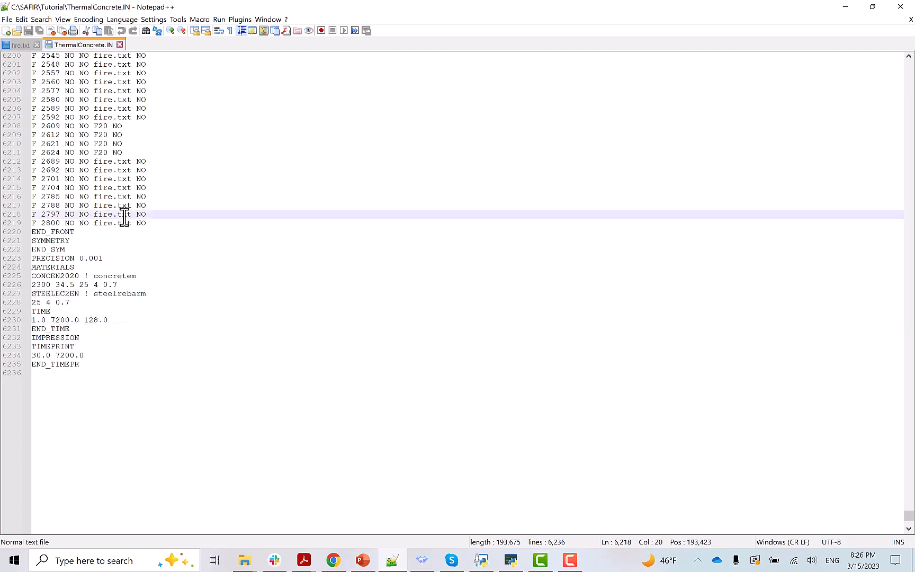
drag(93, 224, 132, 222)
scroll(124, 174, up, 3)
click(124, 178)
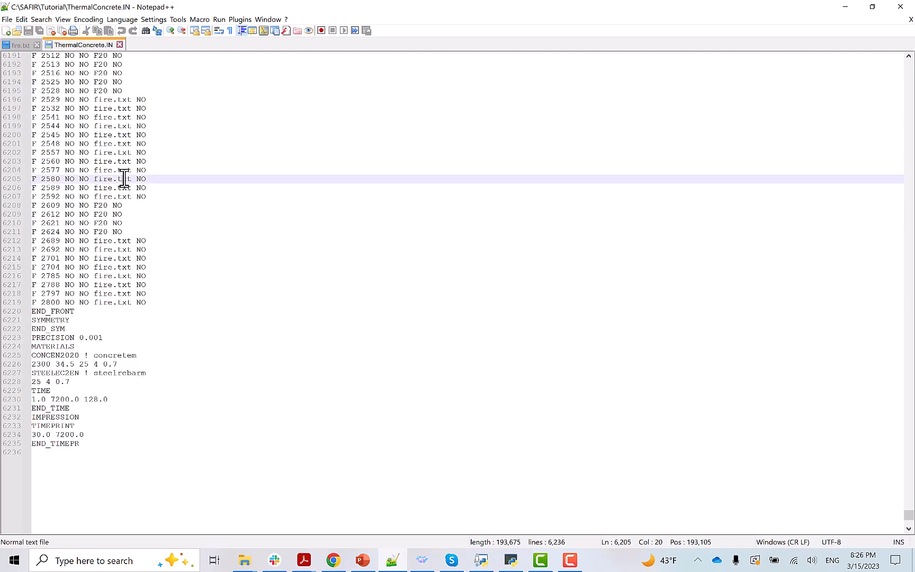
Return to the Tutorial folder and run SAFIR2022b0.exe on the input file ThermalConcrete
key(alt+Tab)
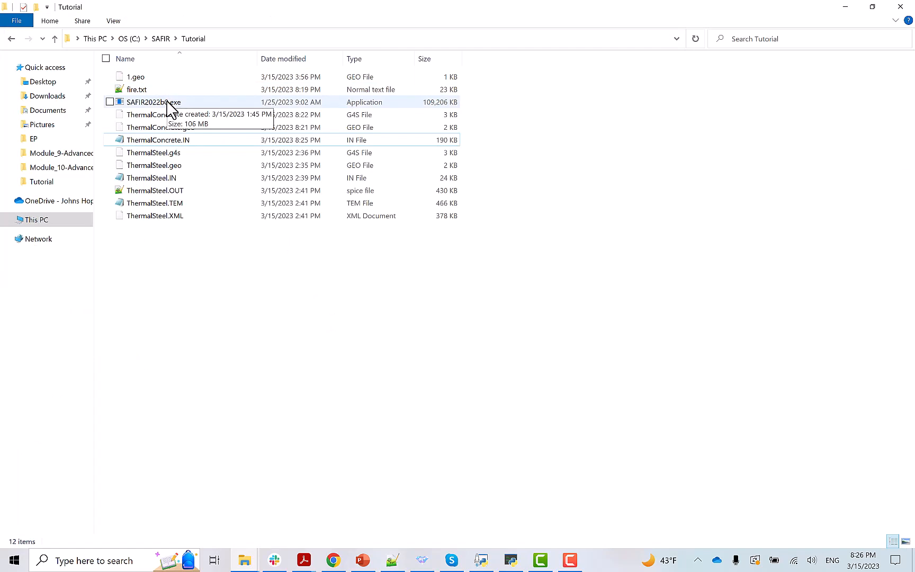
double_click(168, 102)
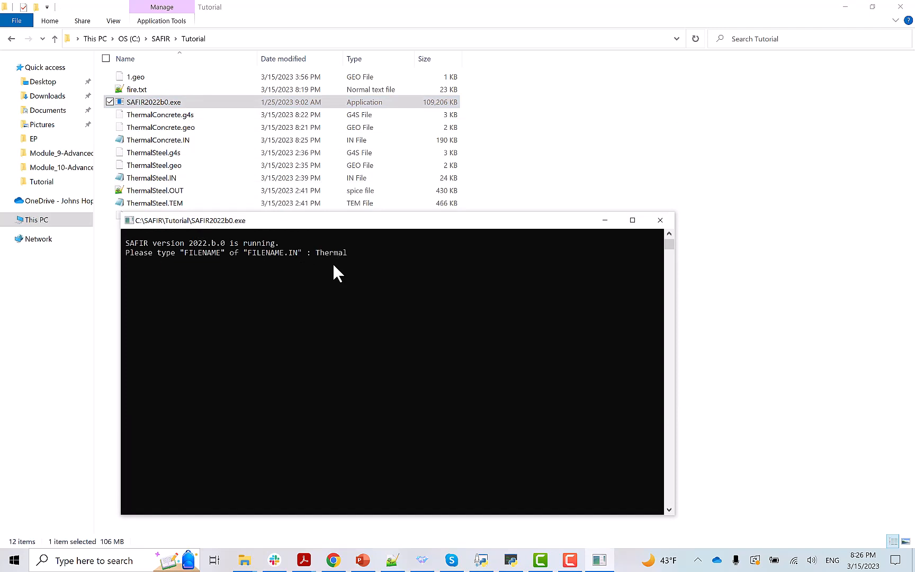
text(ThermalConcrete)
key(Return)
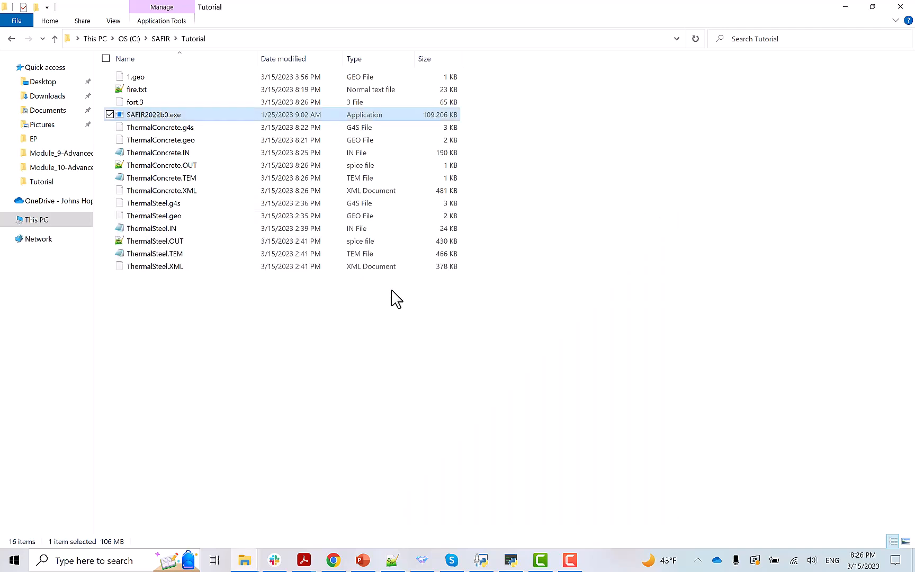
Check the folder for the ThermalConcrete.OUT, .TEM and .XML result files and select all three
click(317, 326)
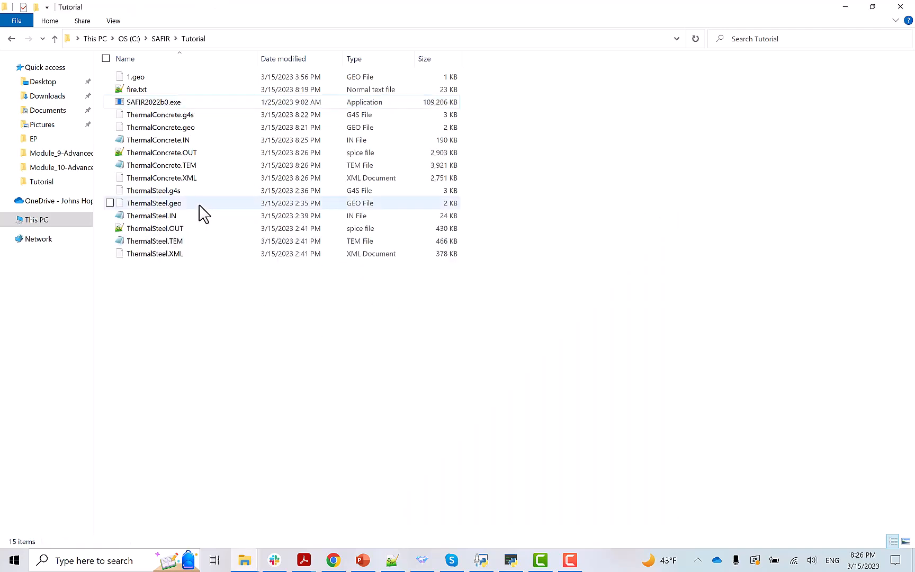
click(185, 156)
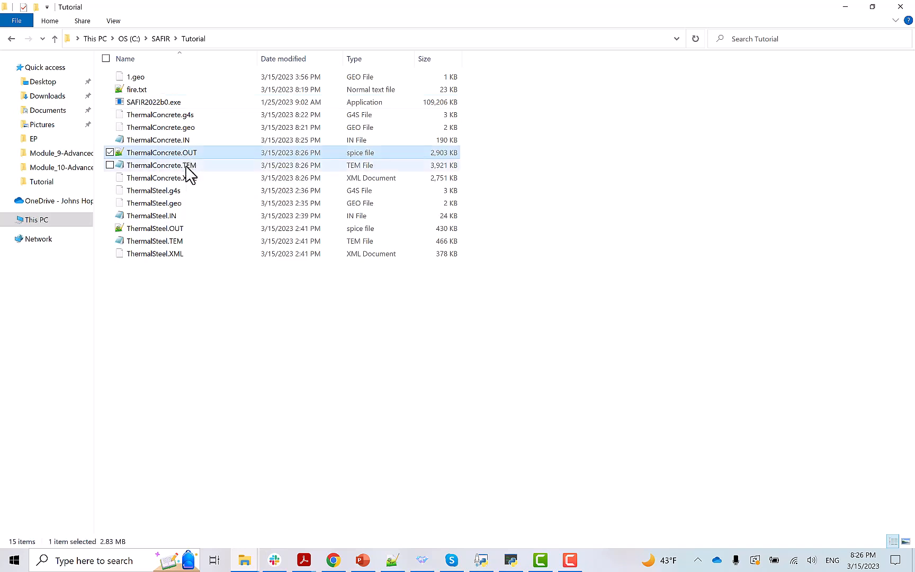
shift+click(183, 179)
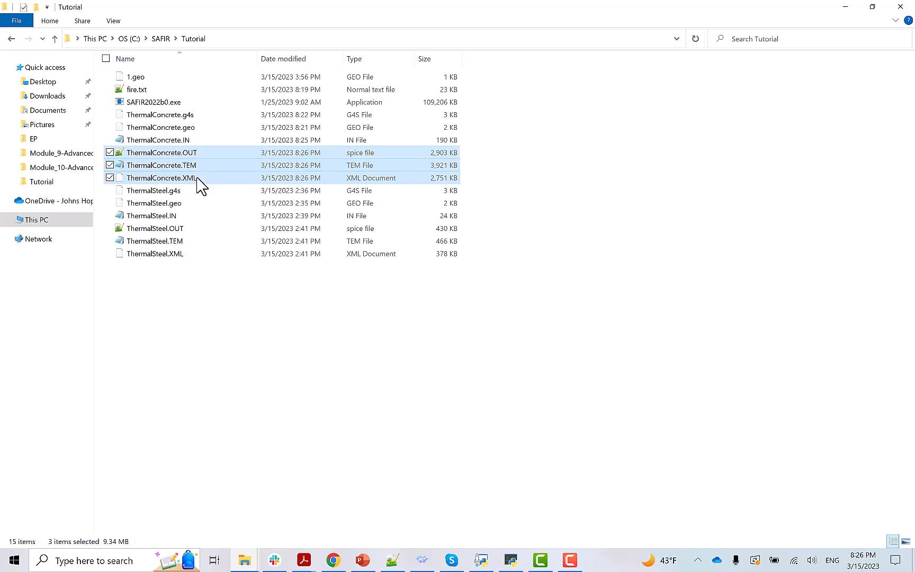
Switch to Diamond and open the result file ThermalConcrete.XML
click(422, 560)
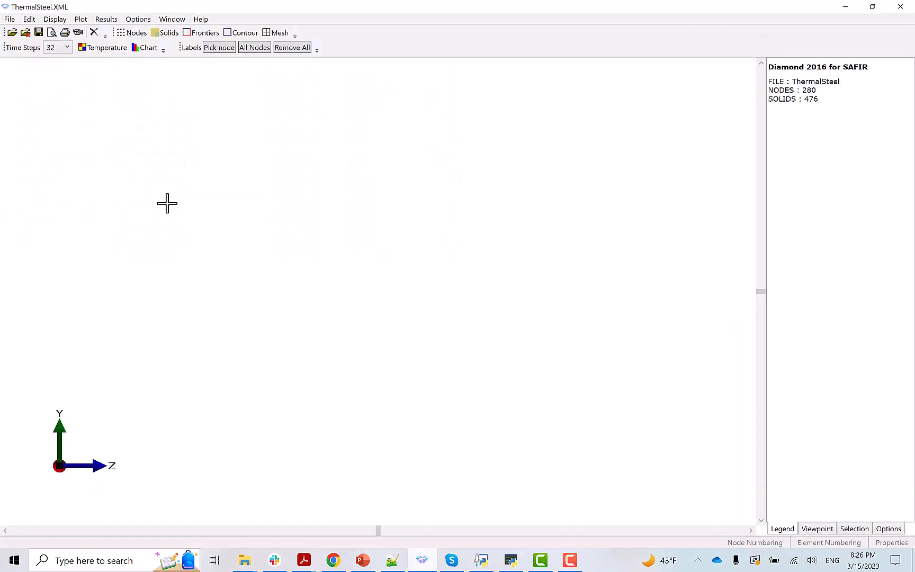
click(12, 33)
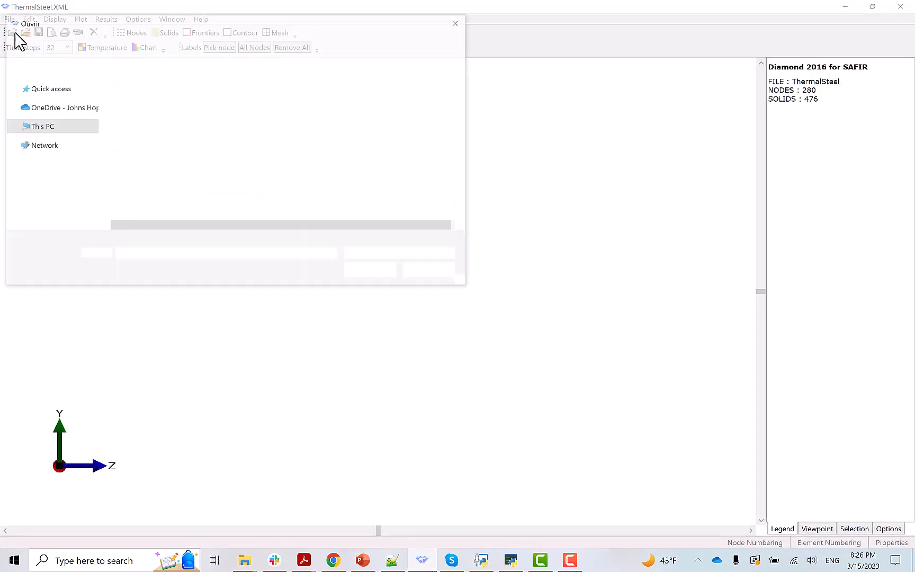
double_click(169, 99)
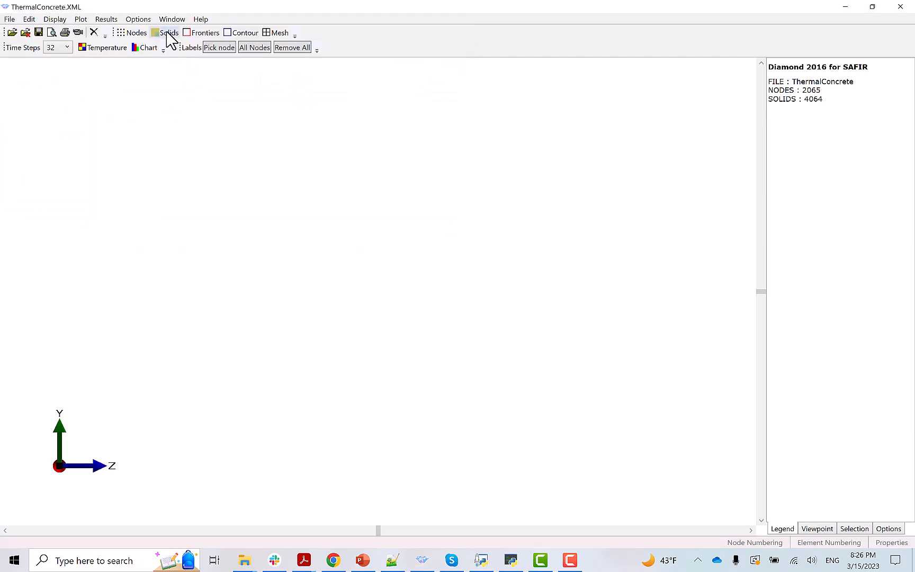
Plot the section's solids, contour and frontiers, showing the mesh briefly and hiding it again
click(168, 34)
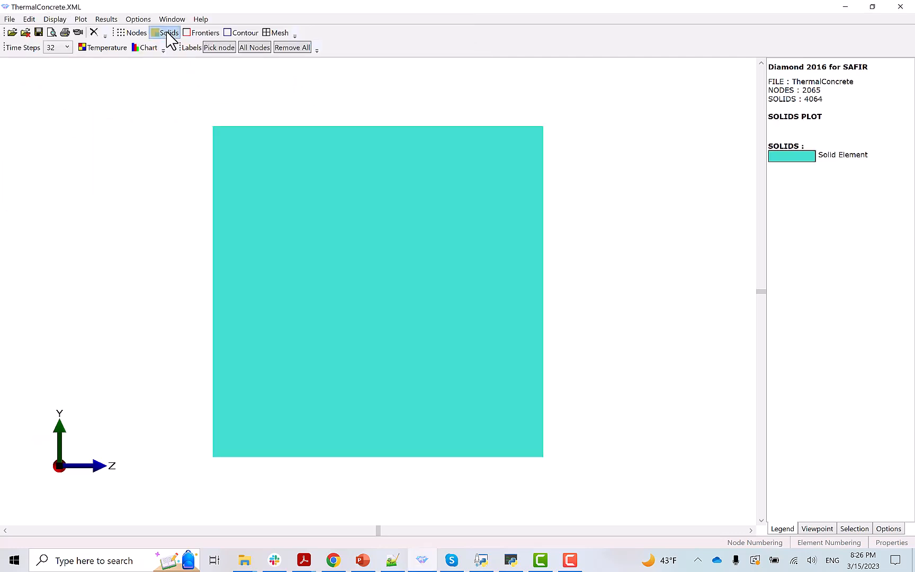
click(240, 35)
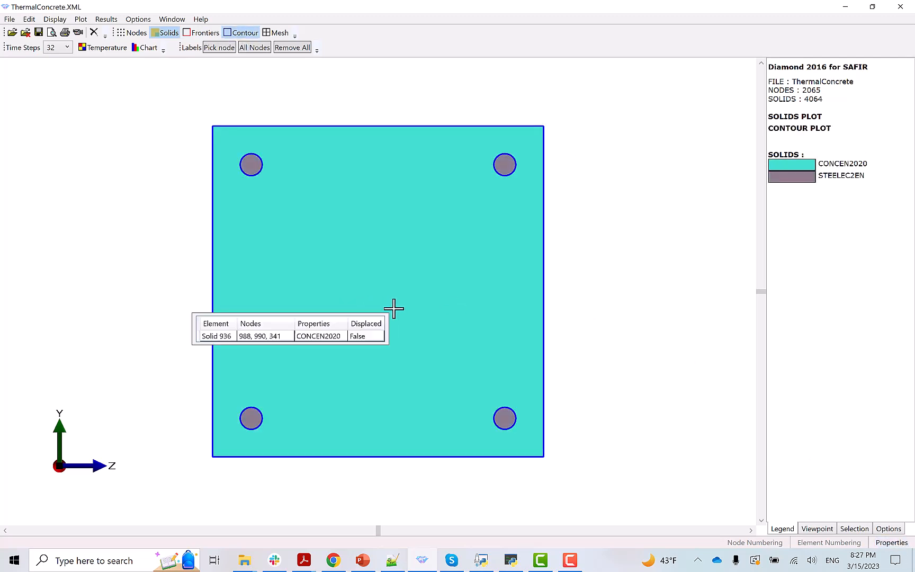
click(276, 34)
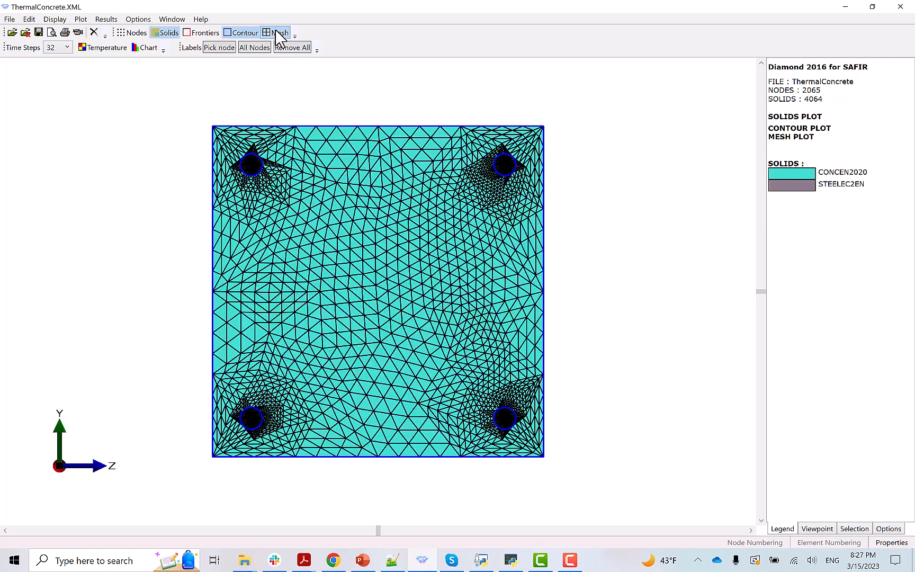
click(276, 34)
click(196, 33)
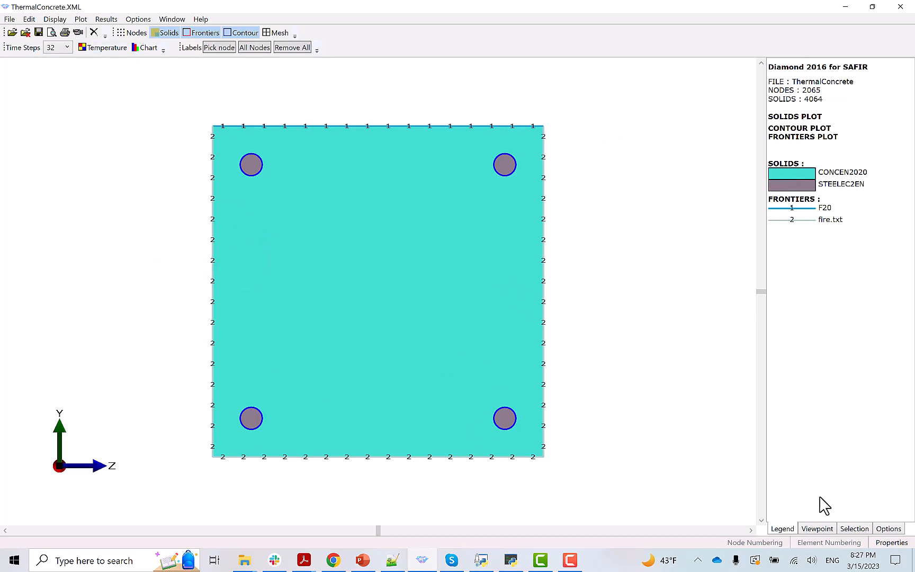
Switch the temperature scale to user-defined limits with a minimum of 100, apply it and return to the legend
click(889, 529)
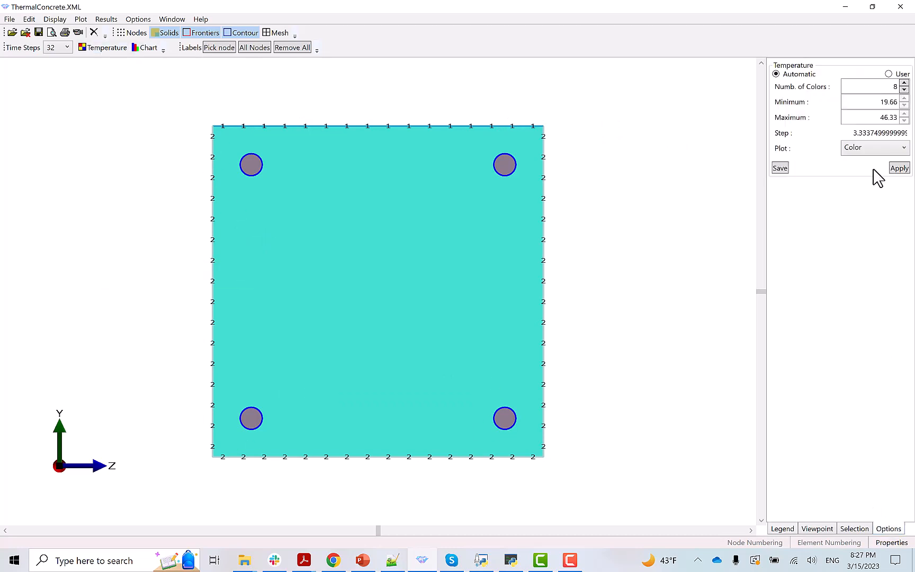
click(890, 75)
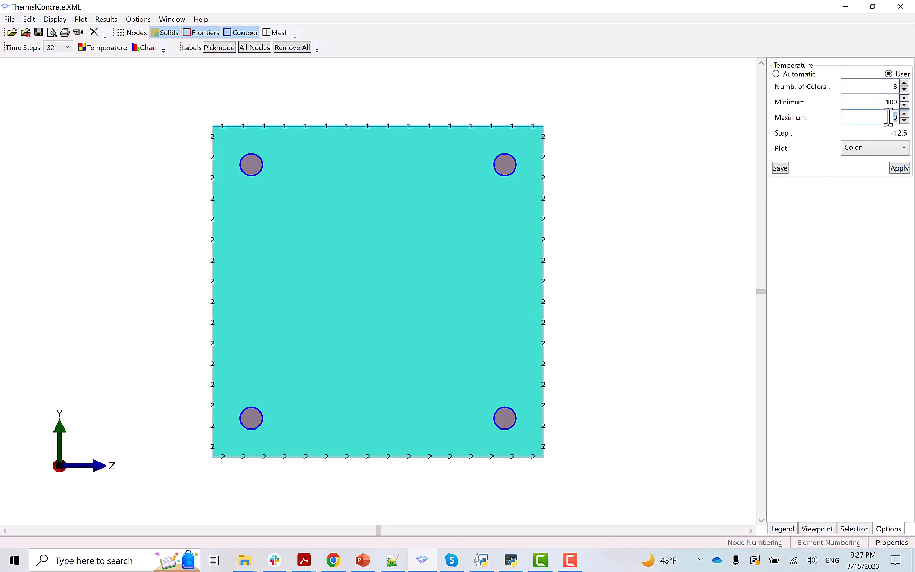
click(900, 168)
click(787, 529)
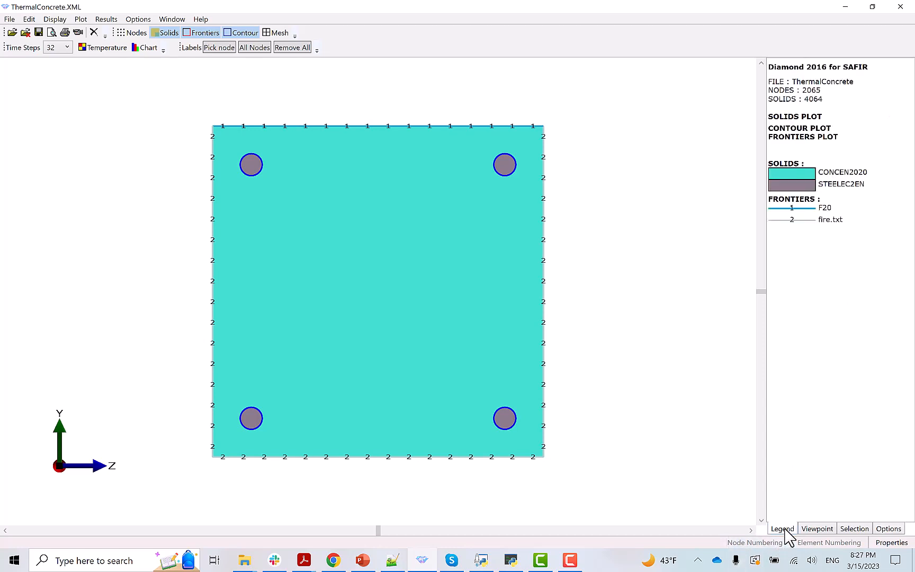
Plot the section's temperature with the material contour and hide the frontiers
click(103, 48)
click(241, 34)
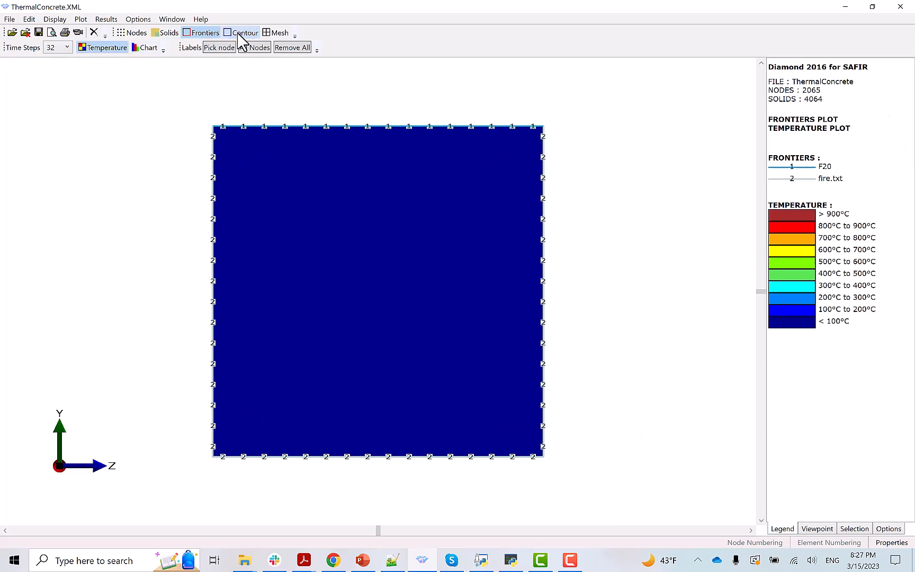
click(241, 33)
click(197, 33)
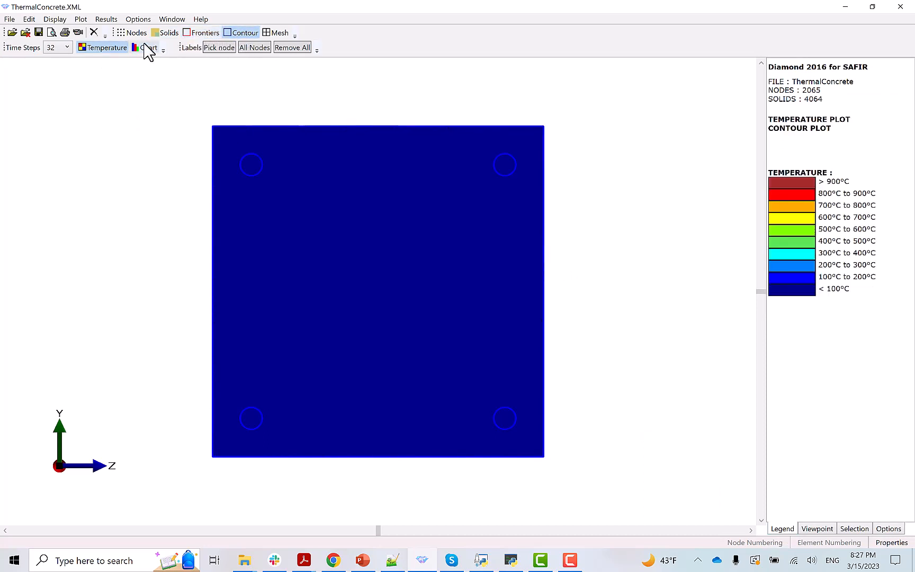
Advance the temperature plot through the time steps from the first one up to 5504 seconds
click(63, 49)
click(57, 62)
key(Down)
key(Down)
key(Down)
key(Down)
key(Down)
key(Down)
key(Down)
key(Down)
key(Down)
key(Down)
key(Down)
key(Down)
key(Down)
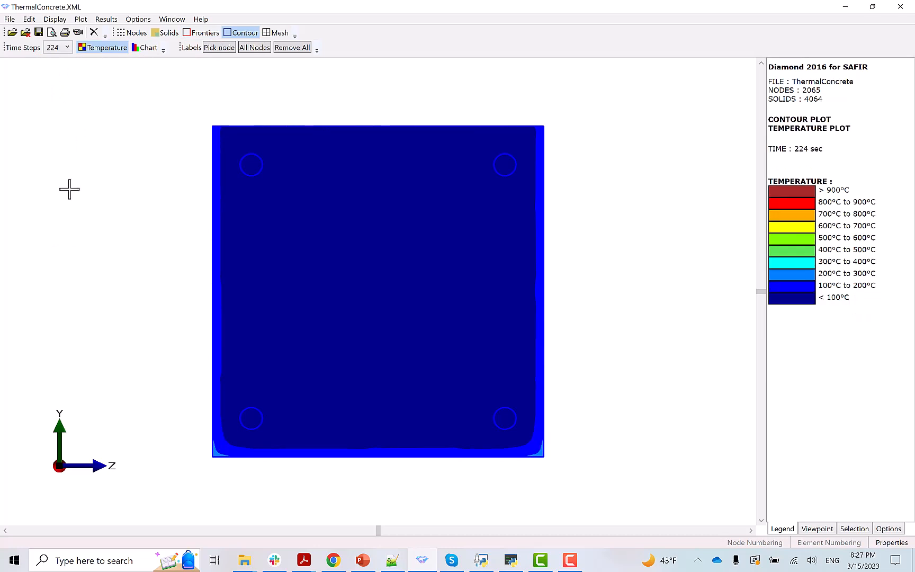
key(Down)
key(Down)
key(Down)
key(Down)
key(Down)
key(Down)
key(Down)
key(Down)
key(Down)
key(Down)
key(Down)
key(Down)
key(Down)
key(Down)
key(Down)
key(Down)
key(Down)
key(Down)
key(Down)
key(Down)
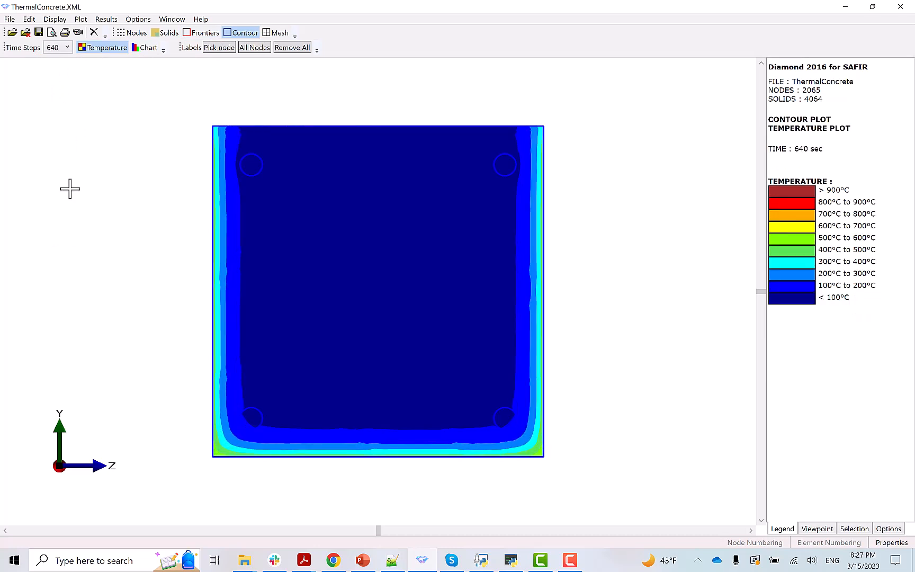
key(Down)
key(Down)
key(Down)
key(Down)
key(Down)
key(Down)
key(Down)
key(Down)
key(Down)
key(Down)
key(Down)
key(Down)
key(Down)
key(Down)
key(Down)
key(Down)
key(Down)
key(Down)
key(Down)
key(Down)
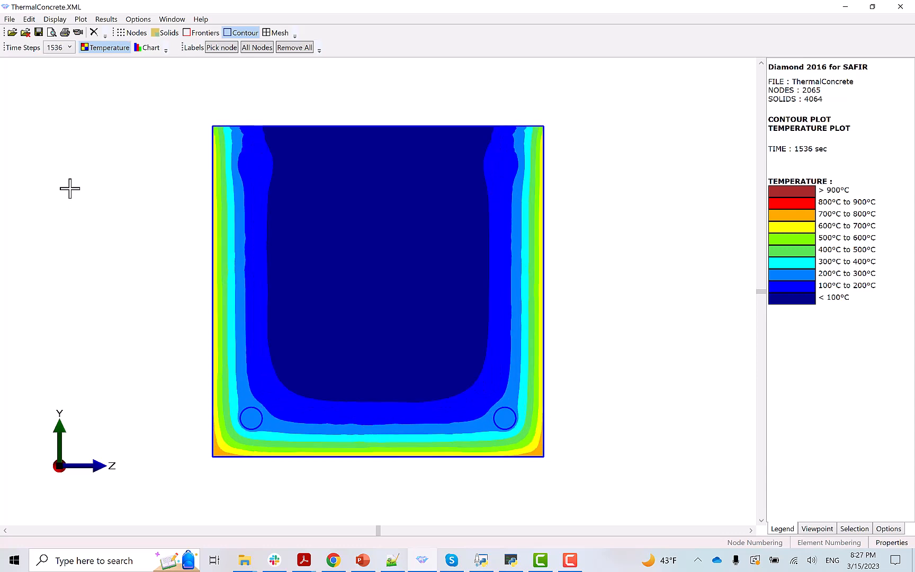
key(Down)
key(Down)
key(Down)
key(Down)
key(Down)
key(Down)
key(Down)
key(Down)
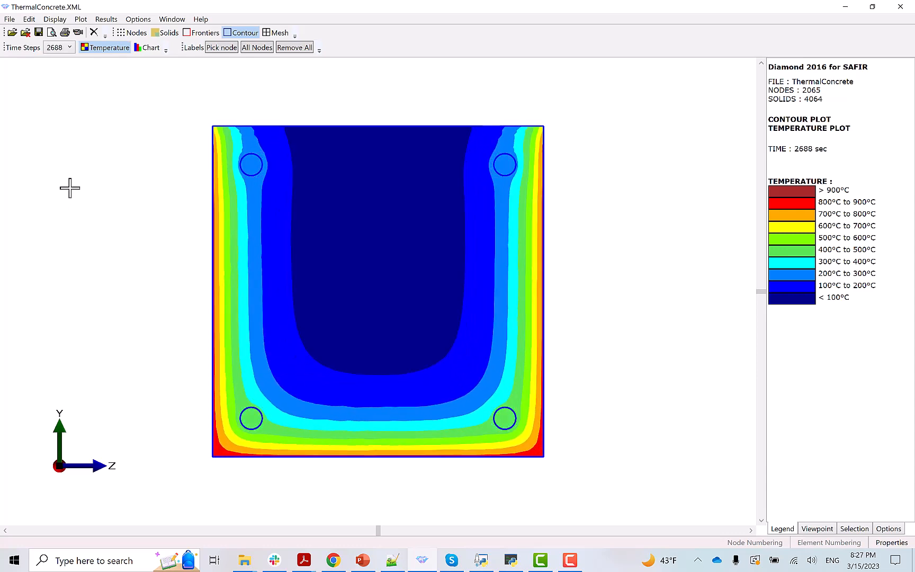
key(Down)
key(Down)
key(Down)
key(Down)
key(Down)
key(Down)
key(Down)
key(Down)
key(Down)
key(Down)
key(Down)
key(Down)
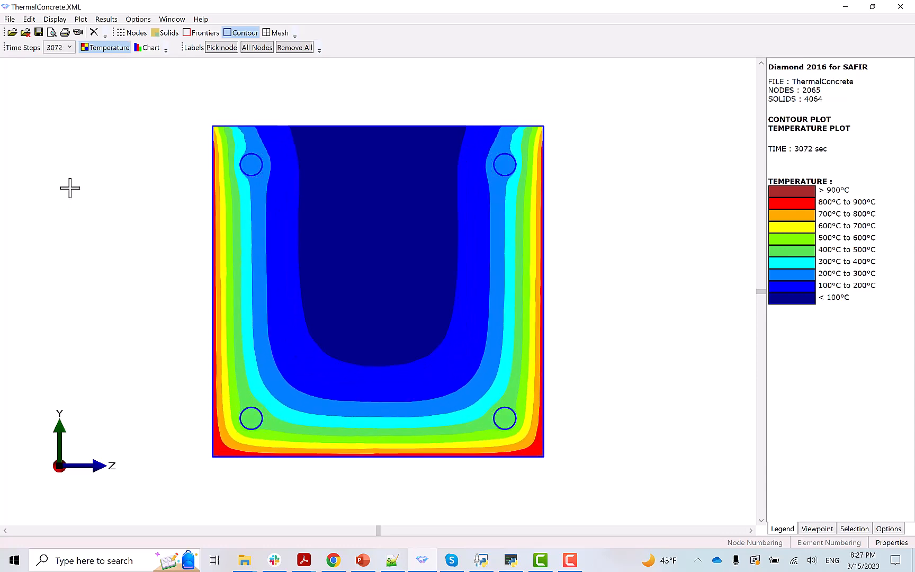
key(Down)
key(Down)
key(Down)
key(Down)
key(Down)
key(Down)
key(Down)
key(Down)
key(Down)
key(Down)
key(Down)
key(Down)
key(Down)
key(Down)
key(Down)
key(Down)
key(Down)
key(Down)
key(Down)
key(Down)
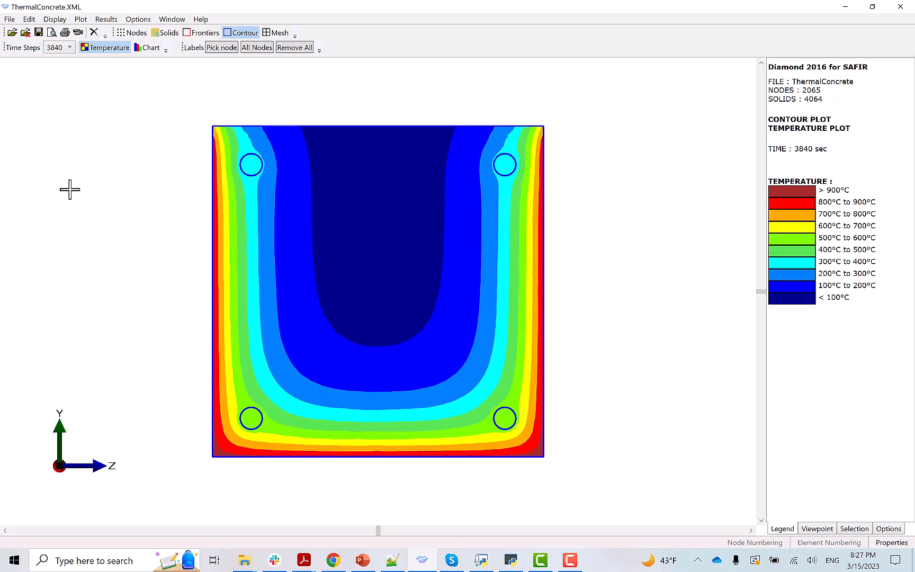
key(Down)
key(Down)
key(Down)
key(Down)
key(Down)
key(Down)
key(Down)
key(Down)
key(Down)
key(Down)
key(Down)
key(Down)
key(Down)
key(Down)
key(Down)
key(Down)
key(Down)
key(Down)
key(Down)
key(Down)
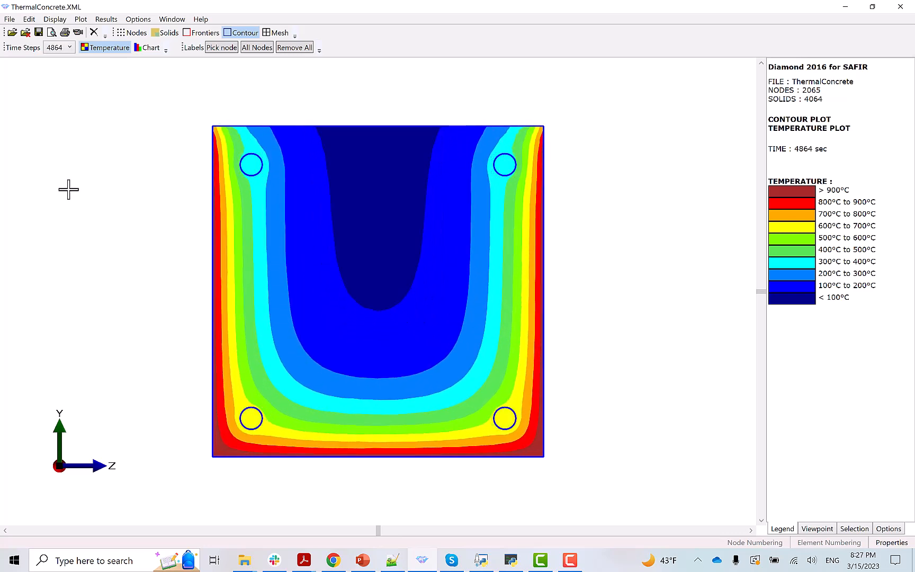
key(Down)
key(Down)
key(Down)
key(Down)
key(Down)
key(Down)
key(Down)
key(Down)
key(Down)
key(Down)
key(Down)
key(Down)
key(Down)
key(Down)
key(Down)
key(Down)
key(Down)
key(Down)
key(Down)
key(Down)
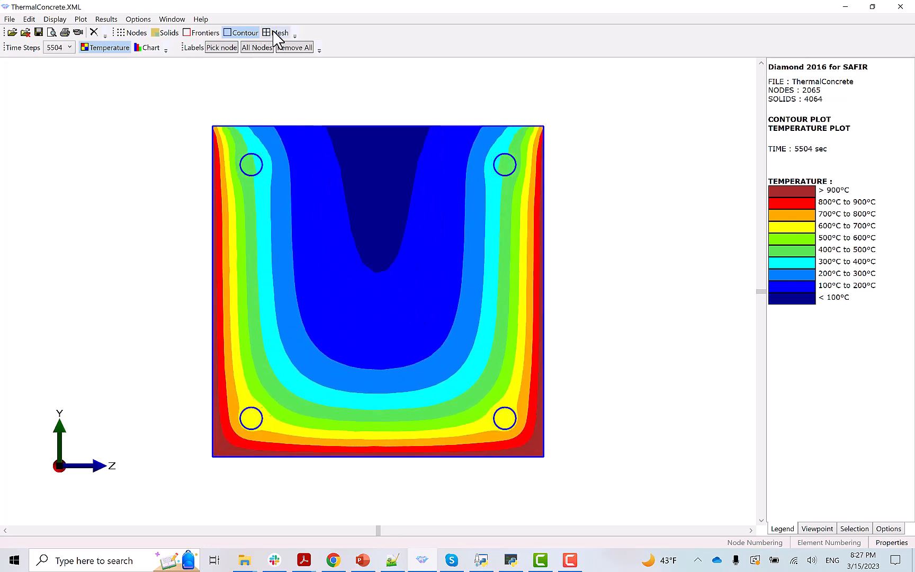
Show the mesh over the temperature plot and inspect node numbers and temperatures at the lower-left rebar and the section's centre
click(280, 33)
mouse_move(271, 409)
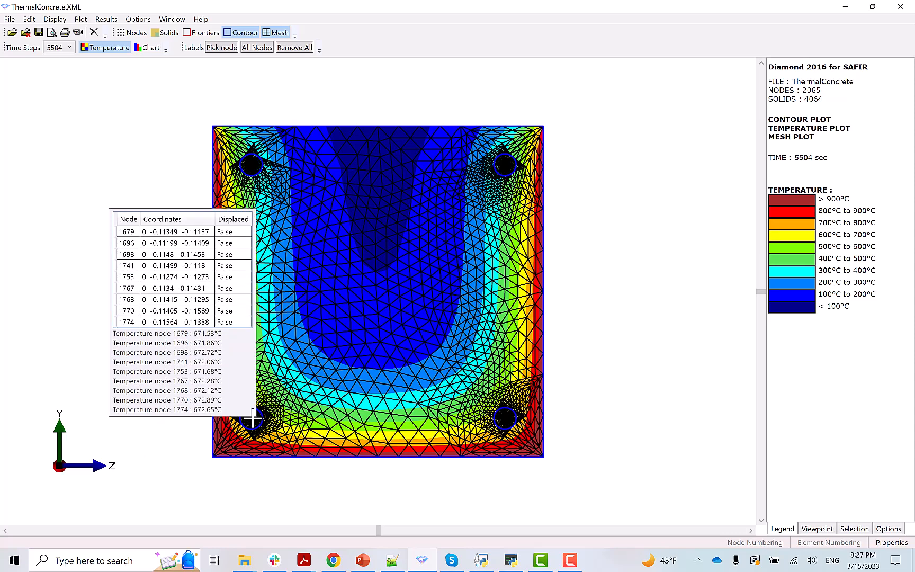
mouse_move(375, 286)
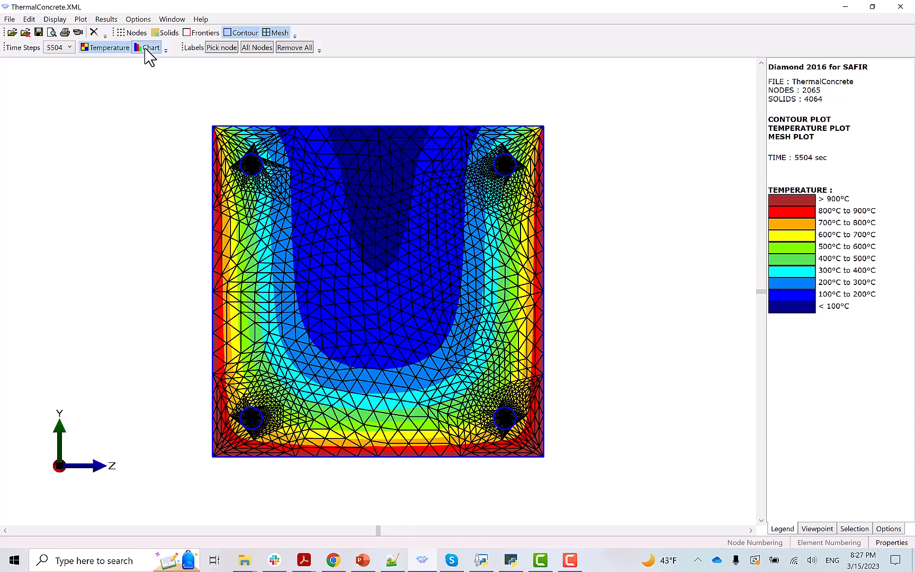
Create a temperature-time chart and plot the curve of node 1679
click(148, 48)
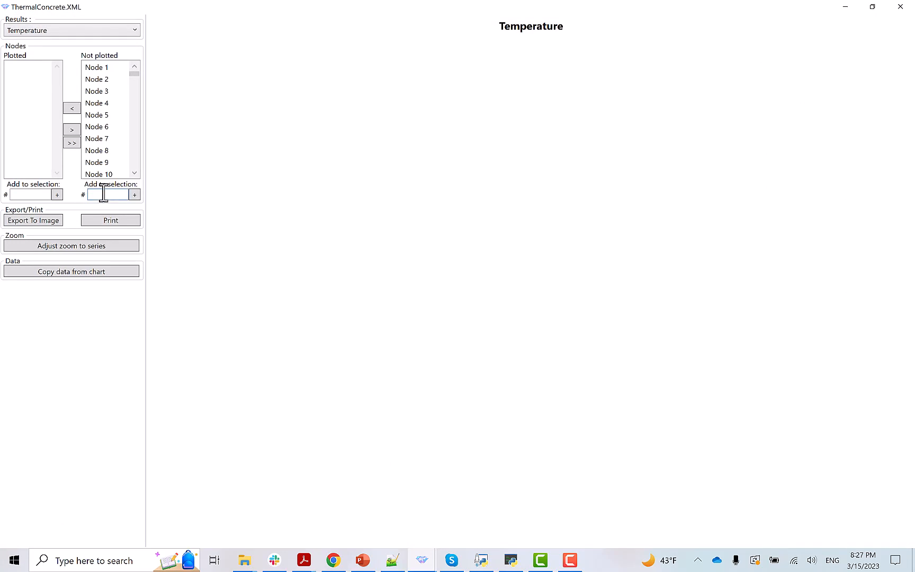
click(134, 195)
click(73, 109)
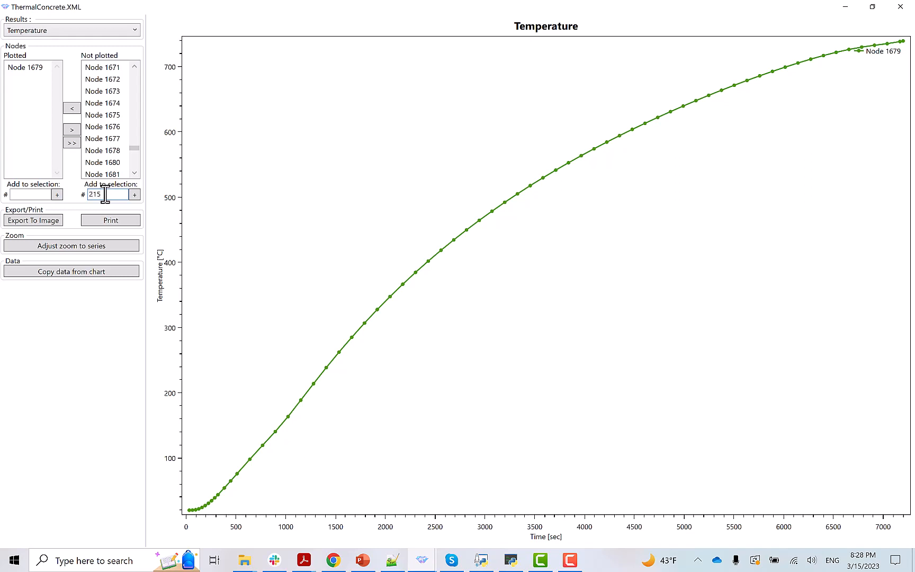
Add the temperature curve of node 215 to the chart and return to the section's temperature plot
click(106, 194)
text(215)
click(134, 195)
click(73, 108)
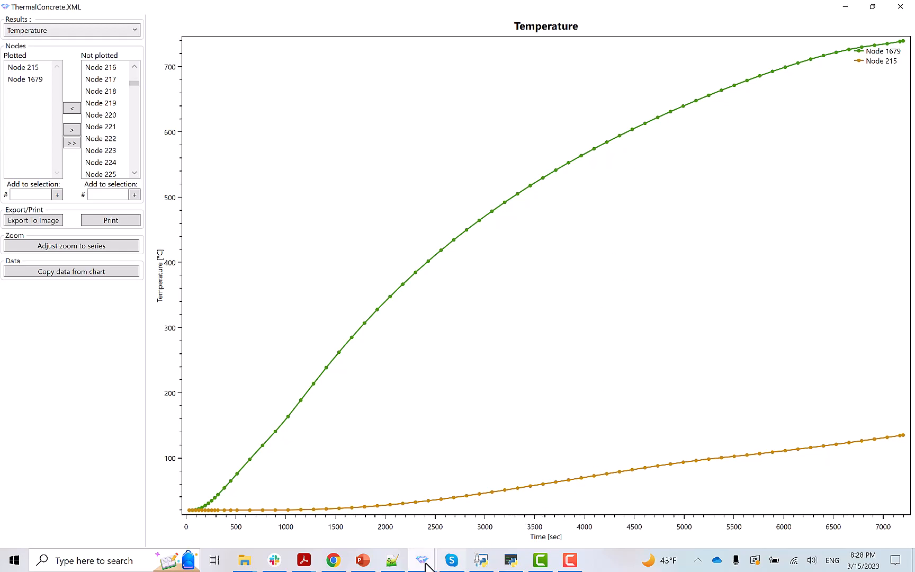
mouse_move(423, 558)
click(356, 490)
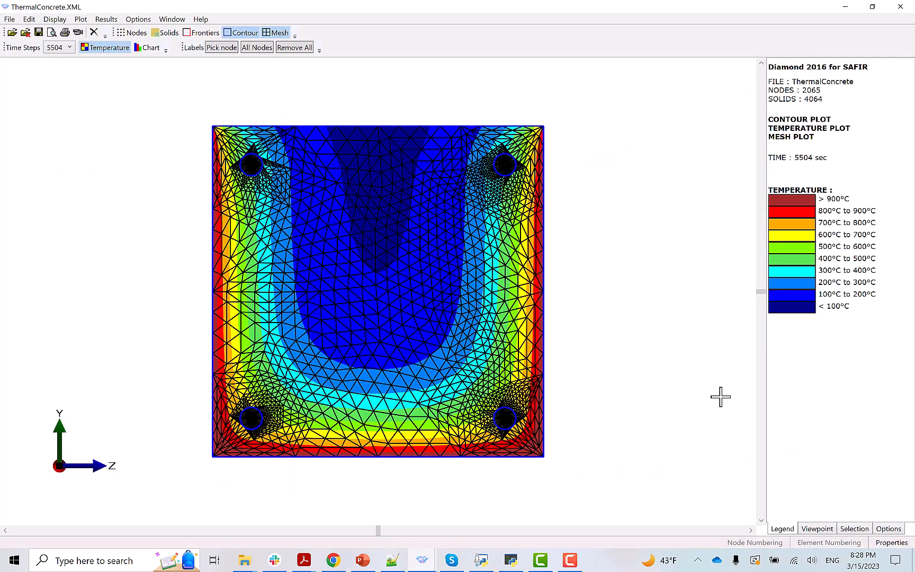